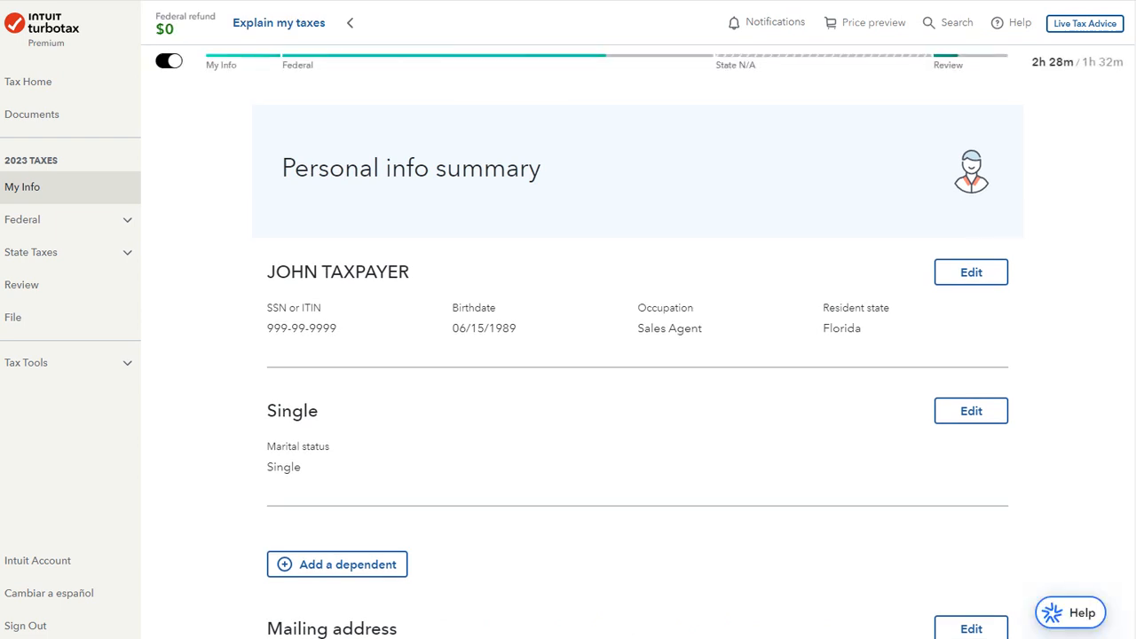
# - From the personal info summary, go to the Print Center and open just the tax return forms of the 2023 Federal return for viewing
pyautogui.scroll(-2, 637, 355)
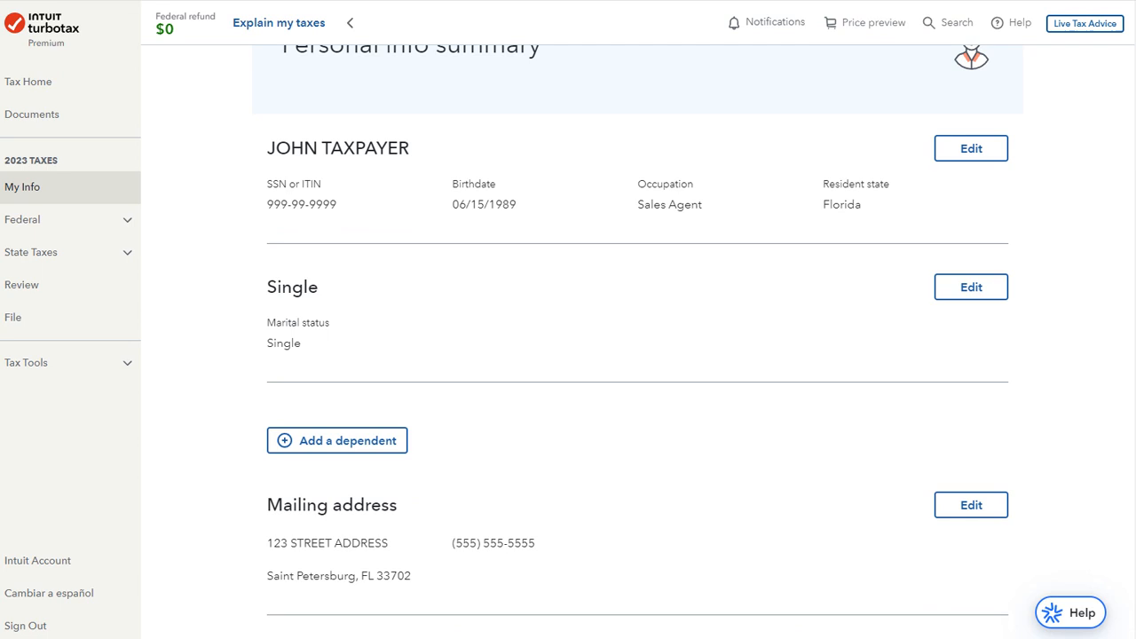
pyautogui.scroll(-2, 637, 355)
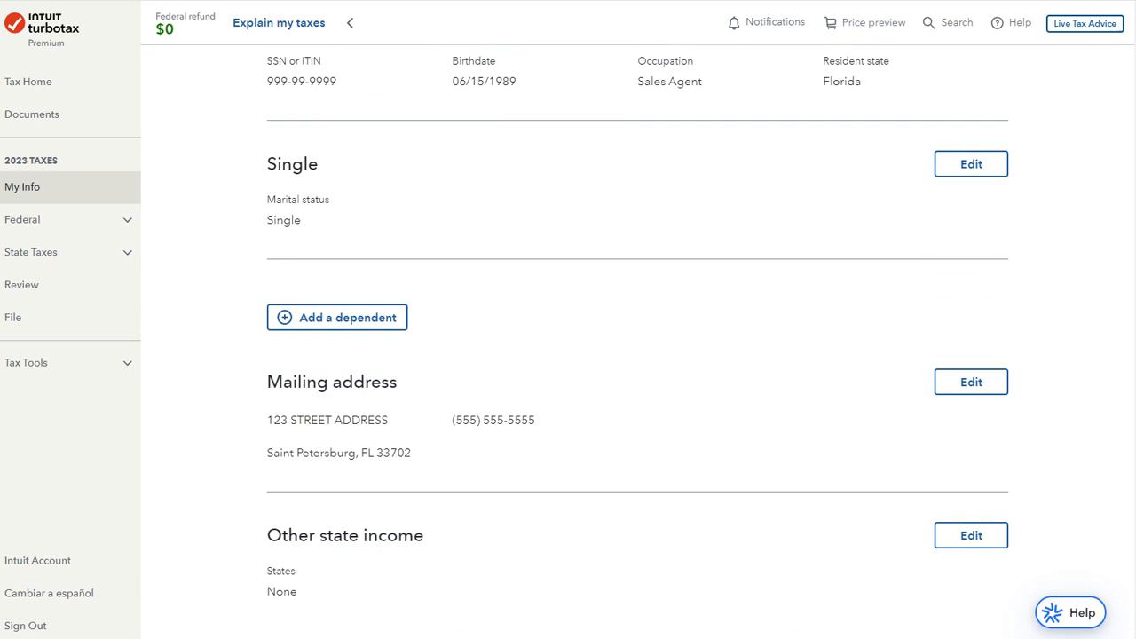
pyautogui.scroll(-3, 637, 355)
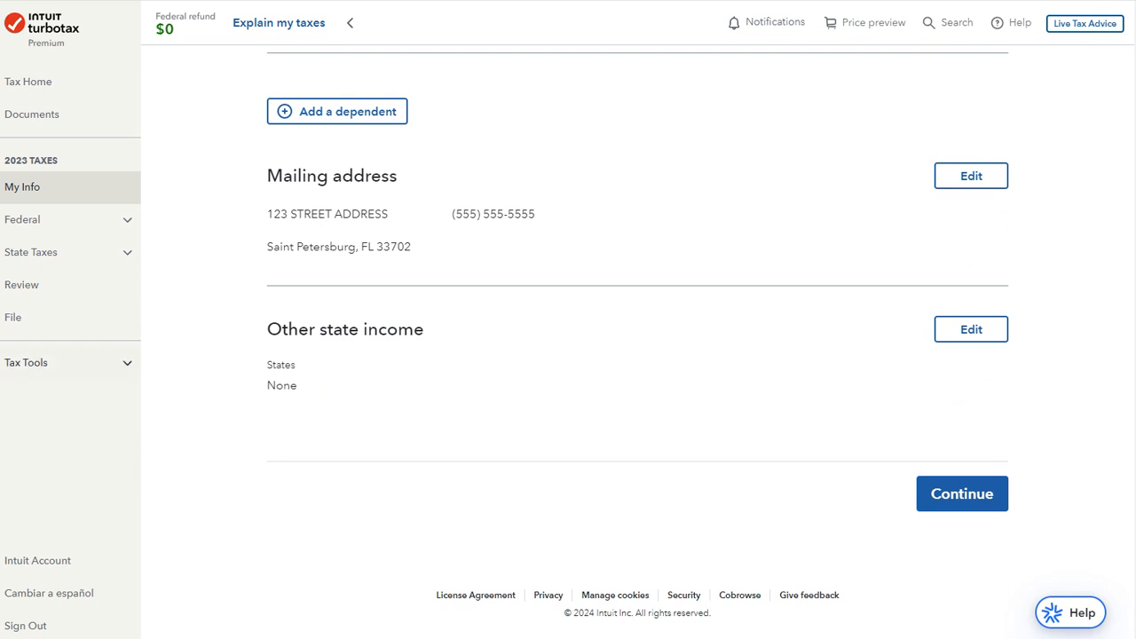
pyautogui.click(53, 362)
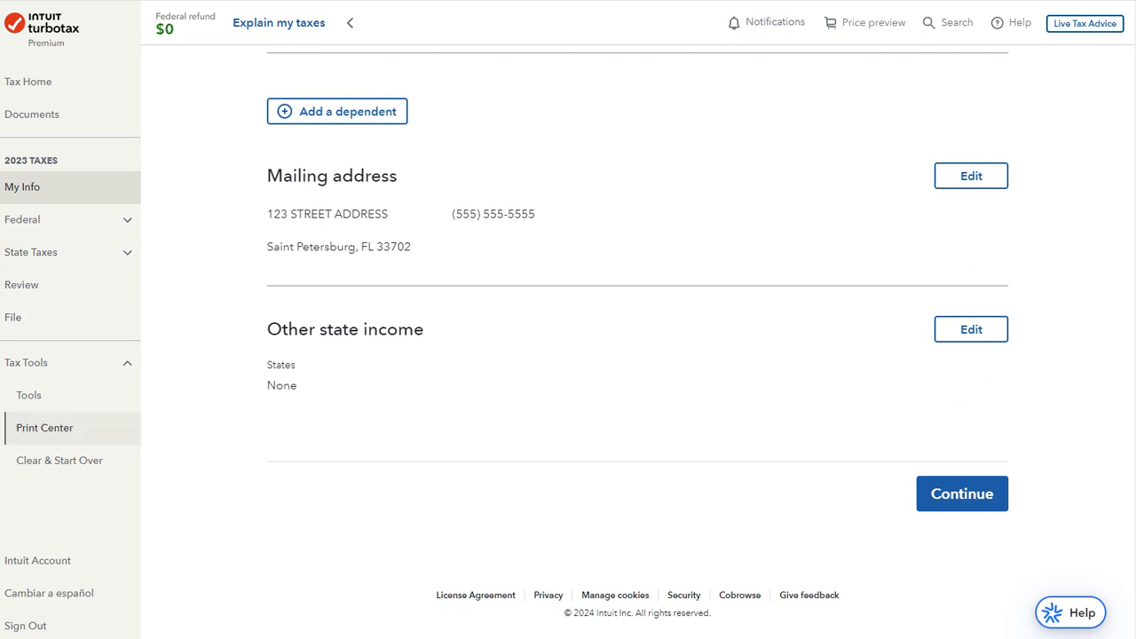
pyautogui.click(44, 428)
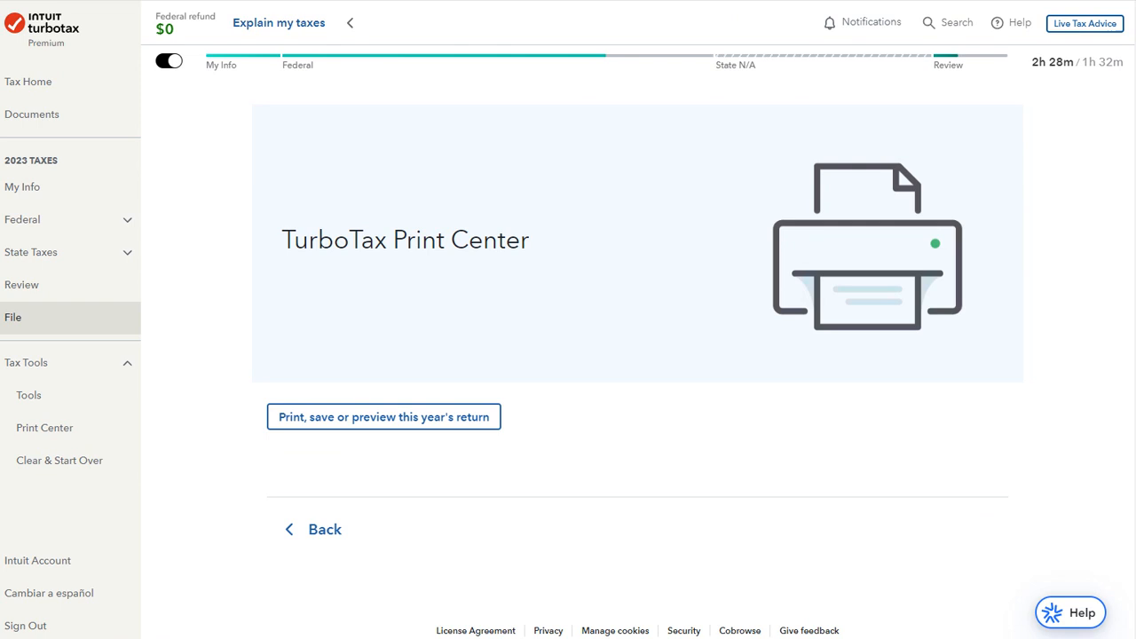
pyautogui.click(383, 416)
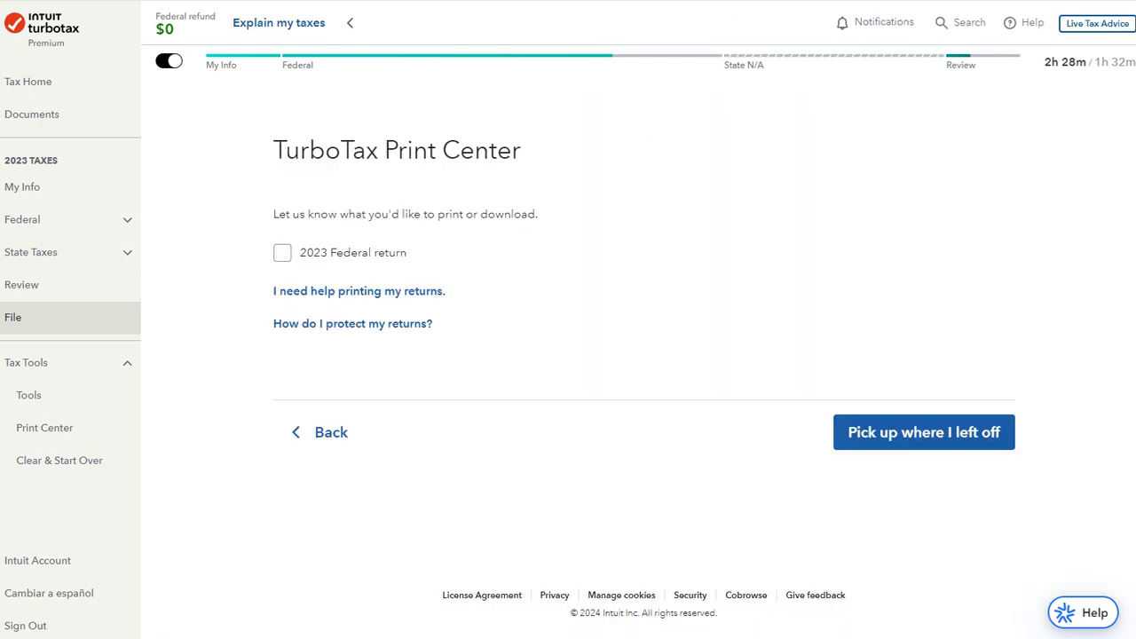
pyautogui.click(283, 253)
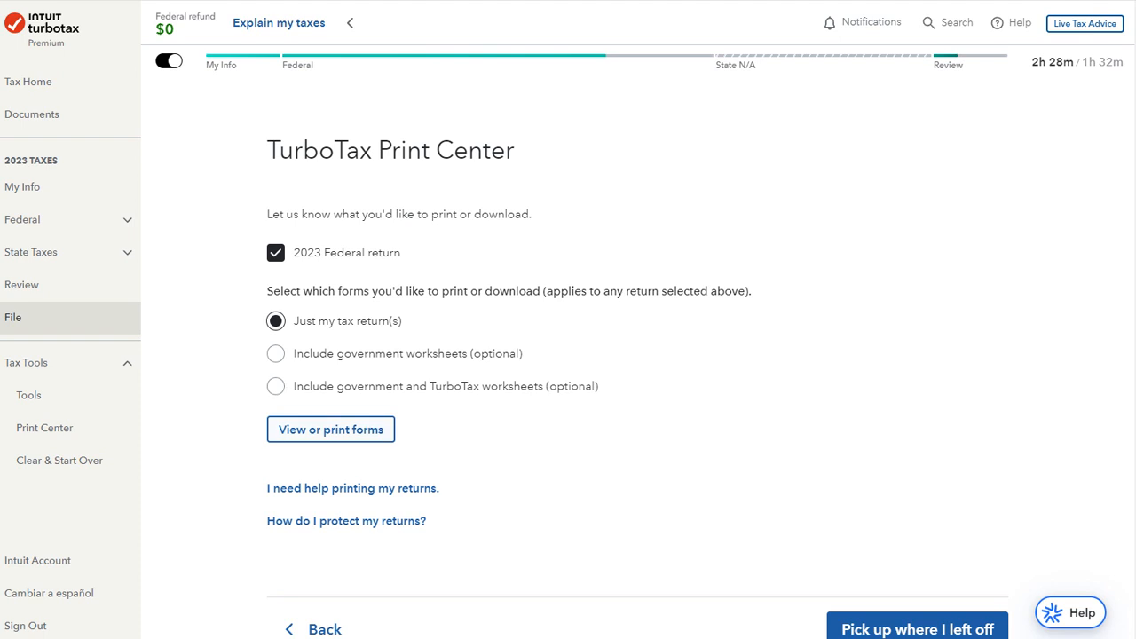
pyautogui.click(330, 430)
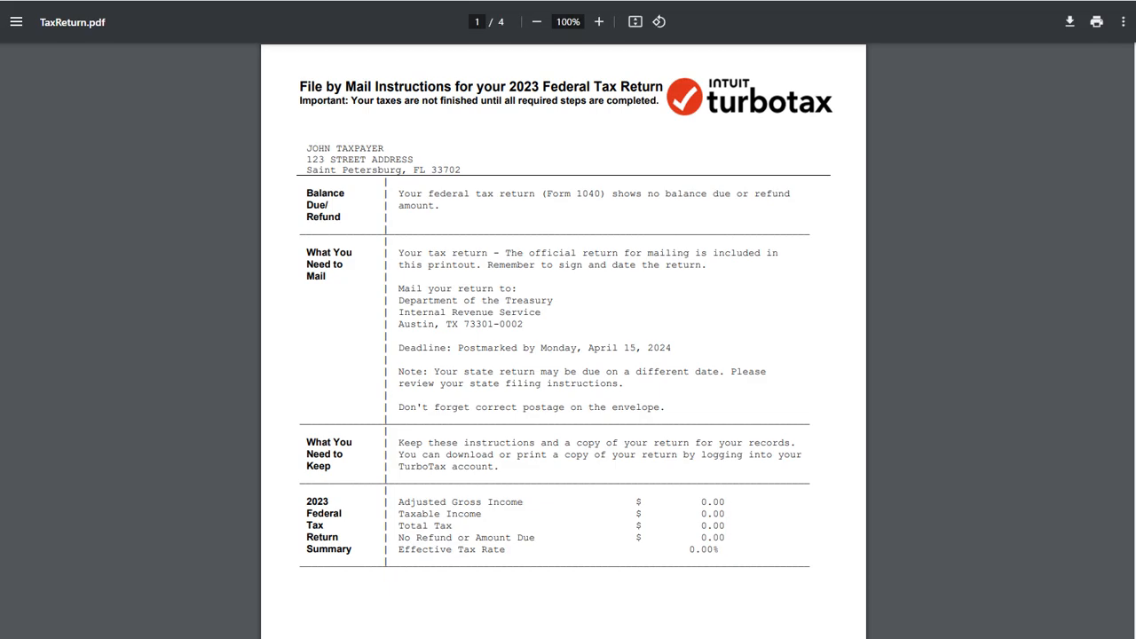
# - Examine the return PDF, from the mailing instructions through both pages of Form 1040, including filing status, income, payments and refund sections
pyautogui.scroll(1, 568, 354)
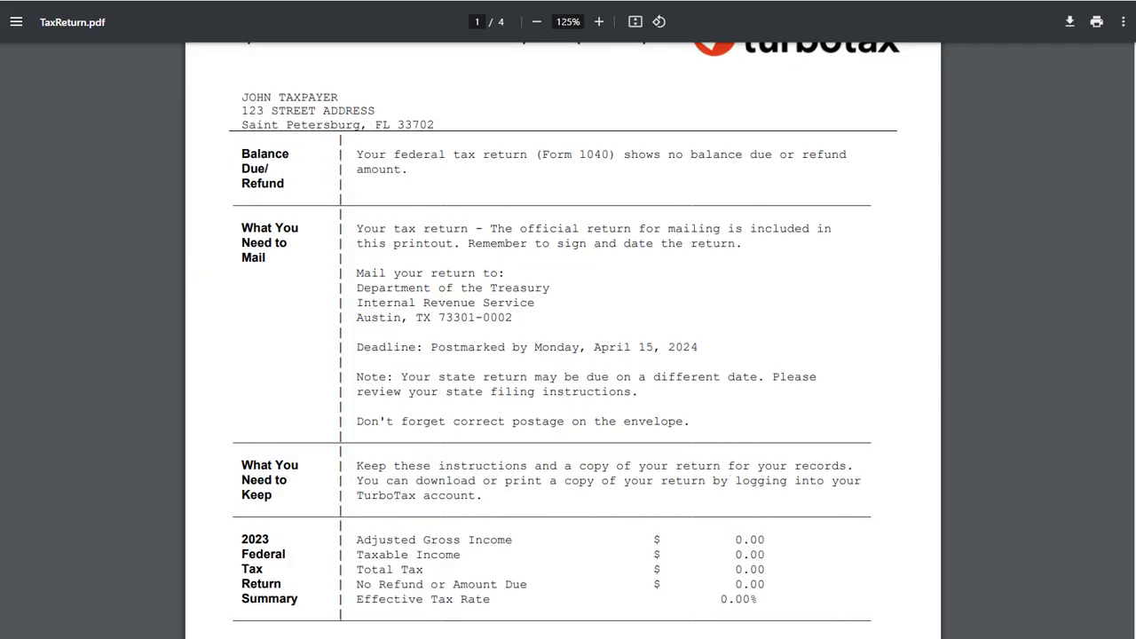
pyautogui.scroll(-15, 568, 354)
pyautogui.scroll(-7, 568, 355)
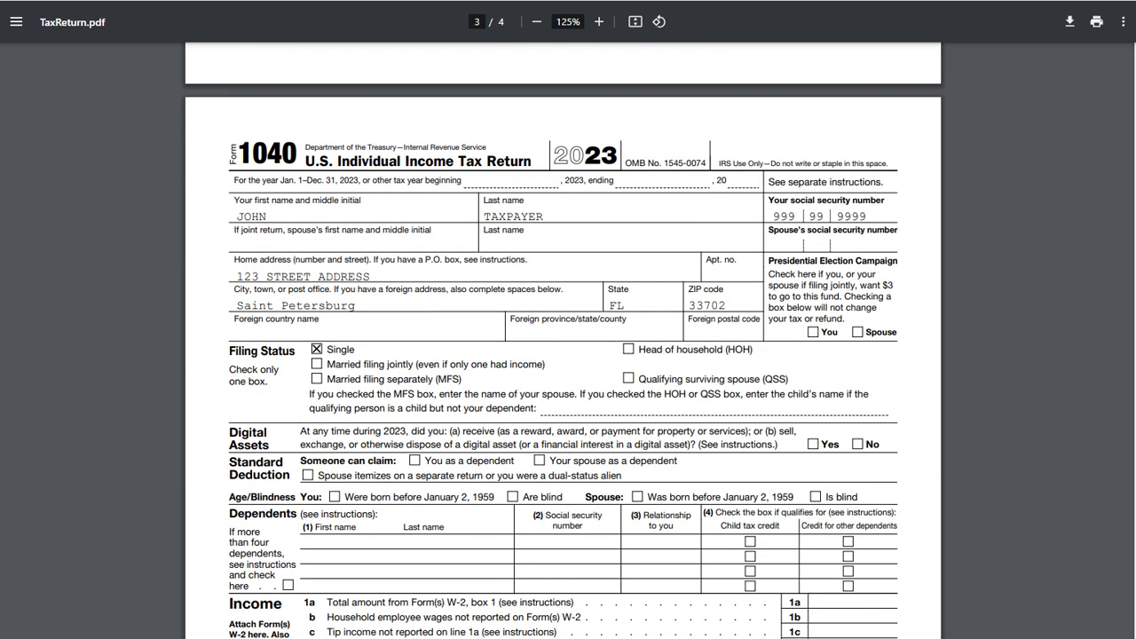
pyautogui.scroll(-3, 568, 354)
pyautogui.scroll(3, 567, 354)
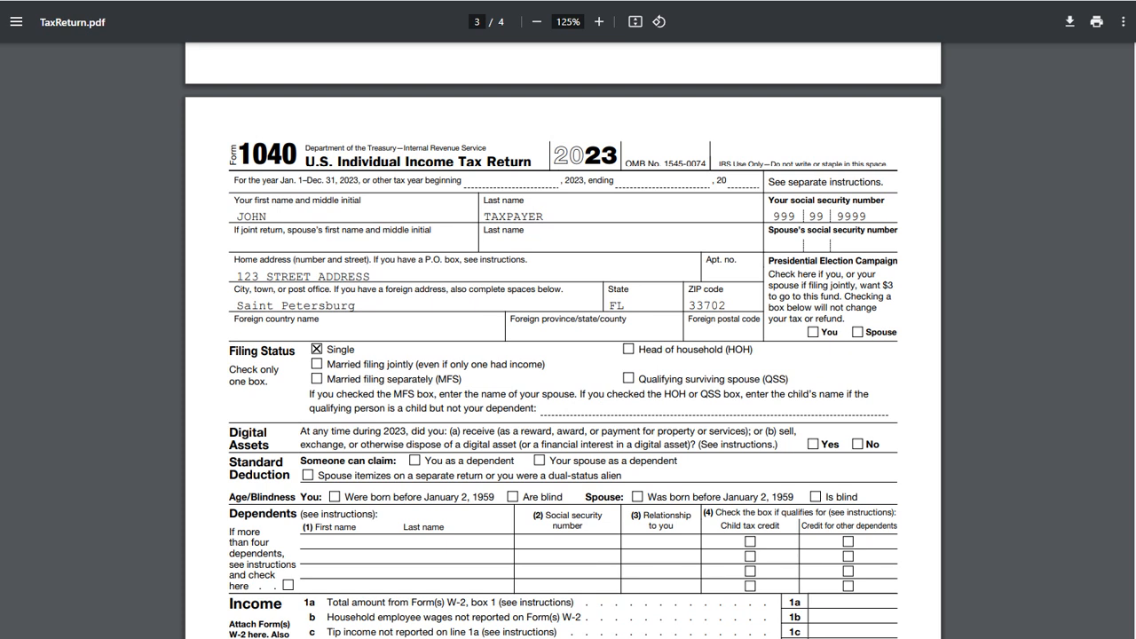
pyautogui.scroll(-3, 568, 354)
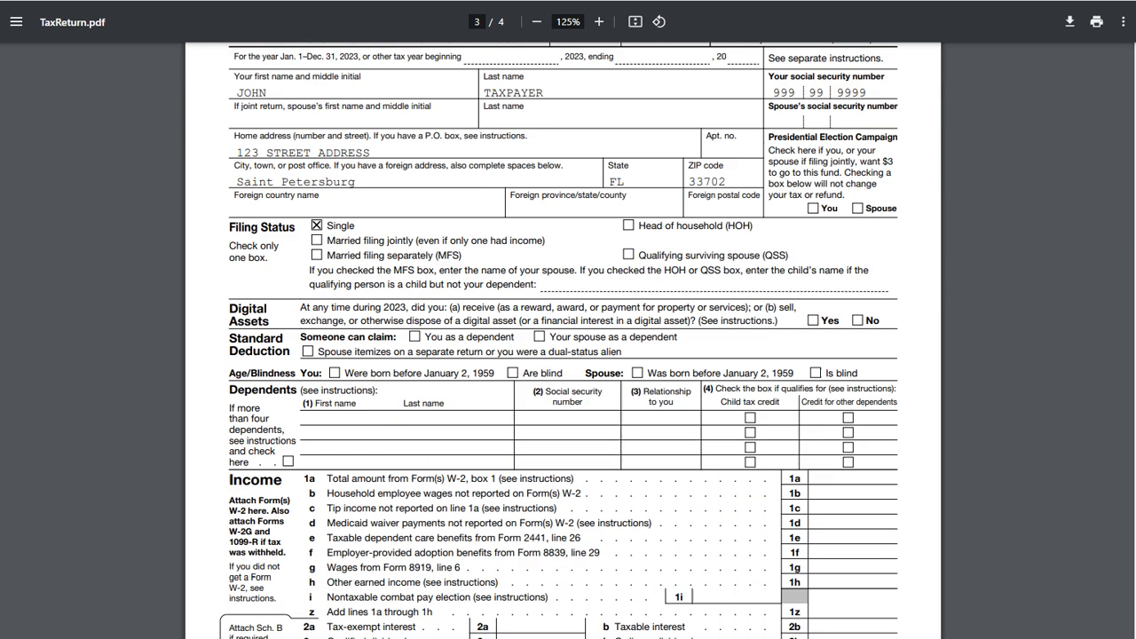
pyautogui.scroll(-6, 568, 354)
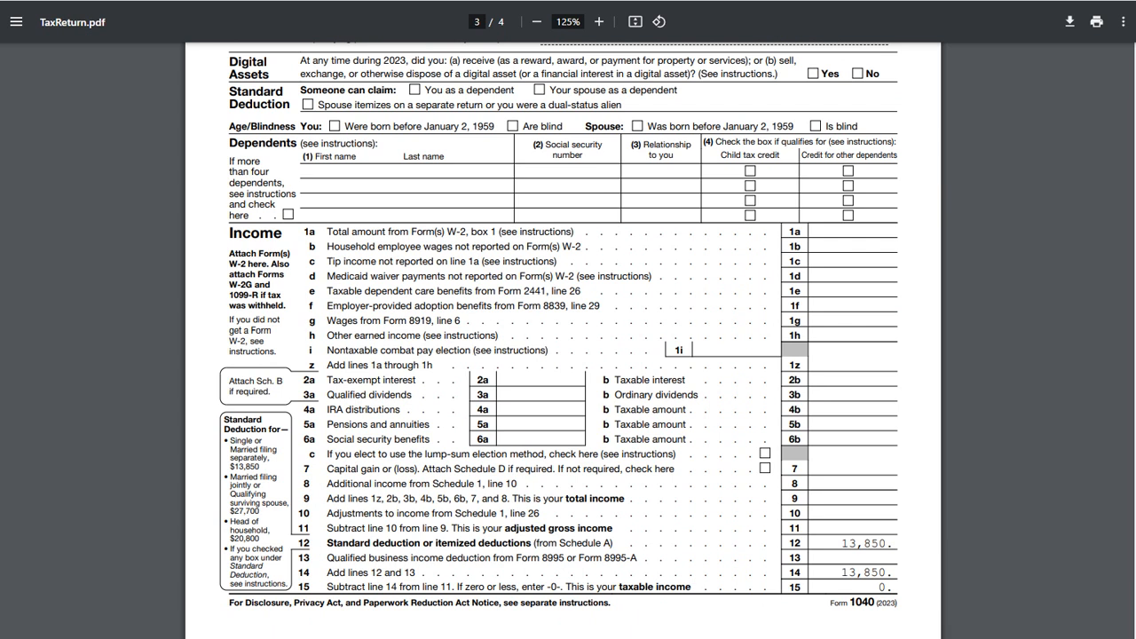
pyautogui.scroll(-18, 562, 355)
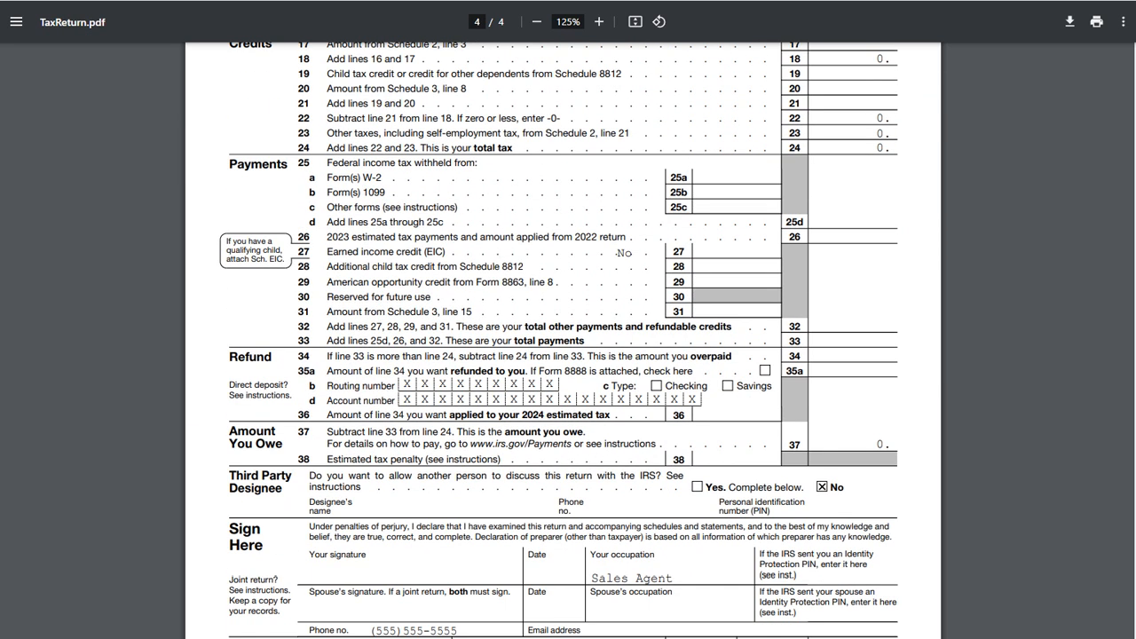
pyautogui.scroll(3, 562, 354)
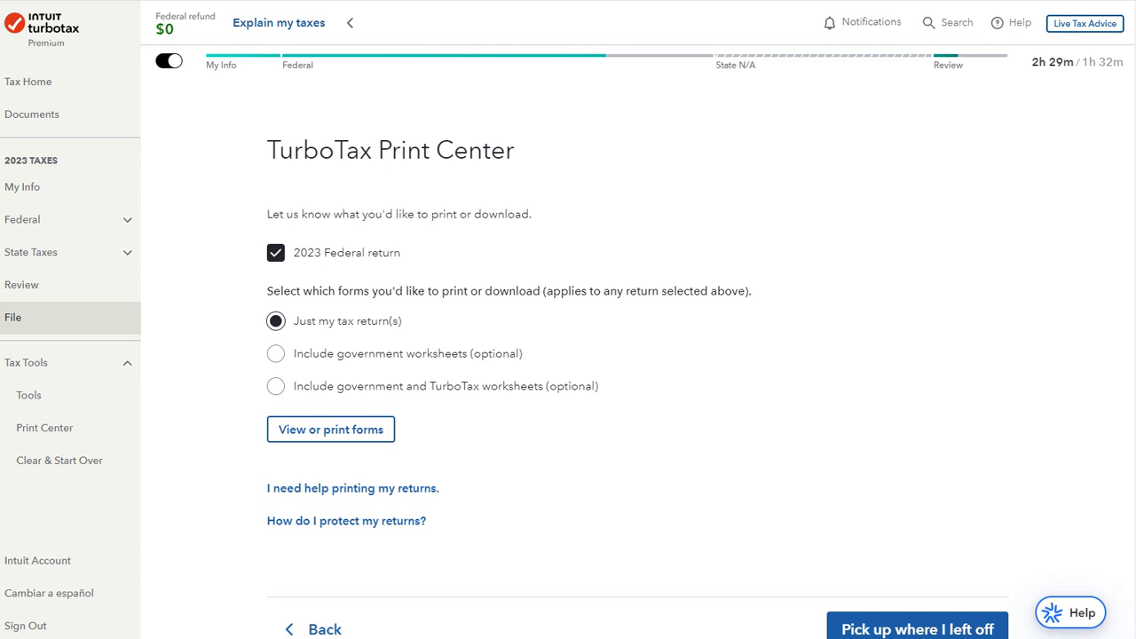
# - Return to the personal info summary and continue to the 2023 federal income section
pyautogui.click(23, 186)
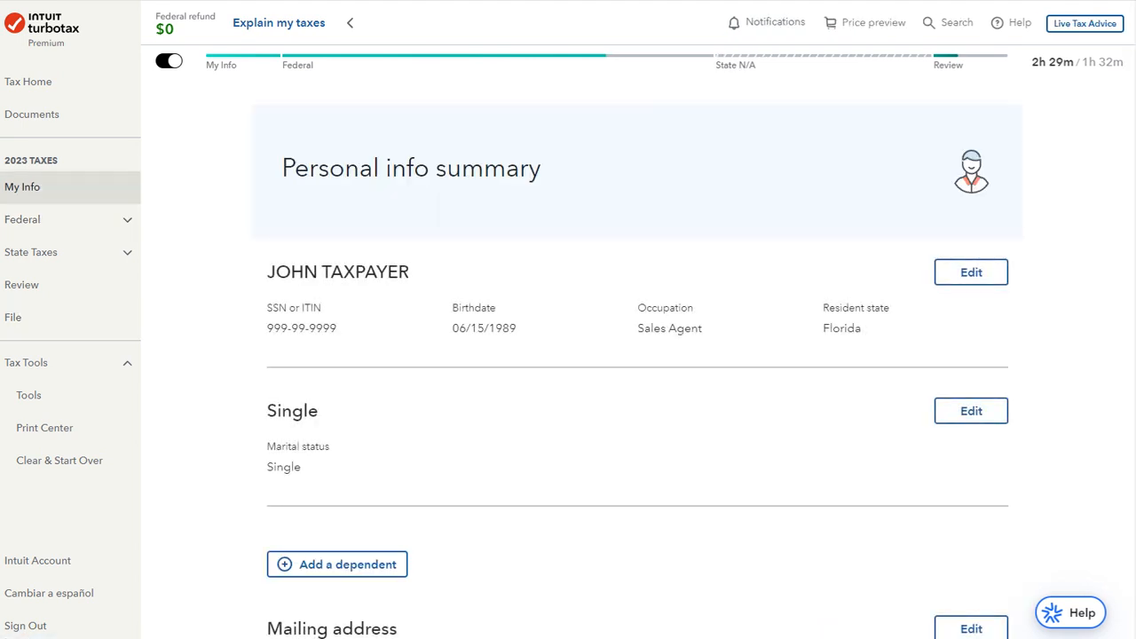
pyautogui.scroll(-5, 637, 355)
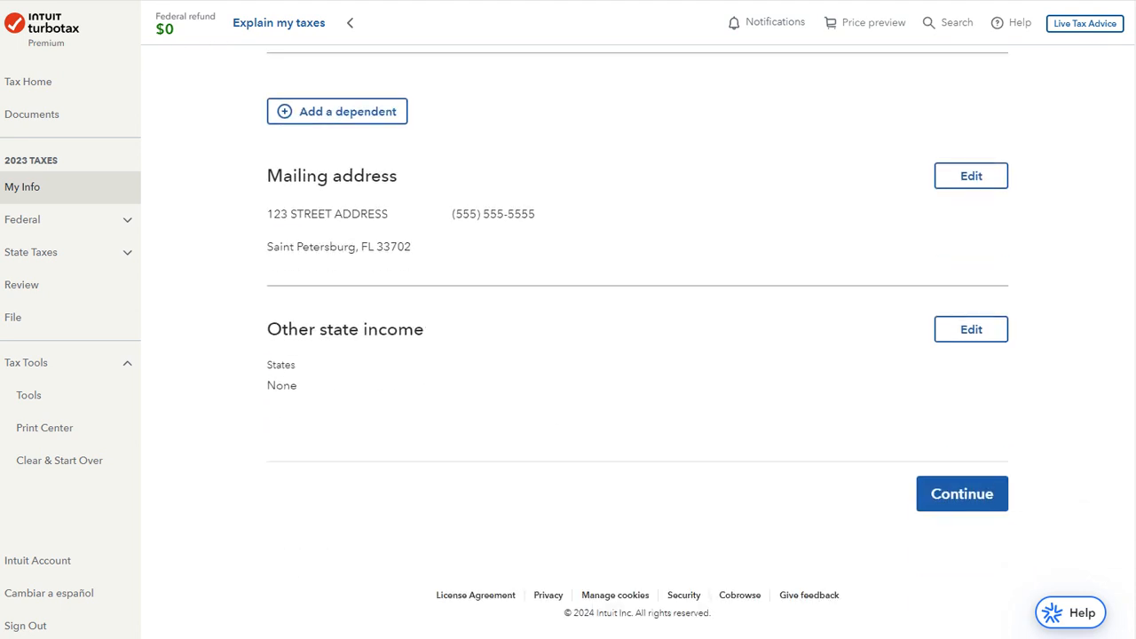
pyautogui.click(962, 493)
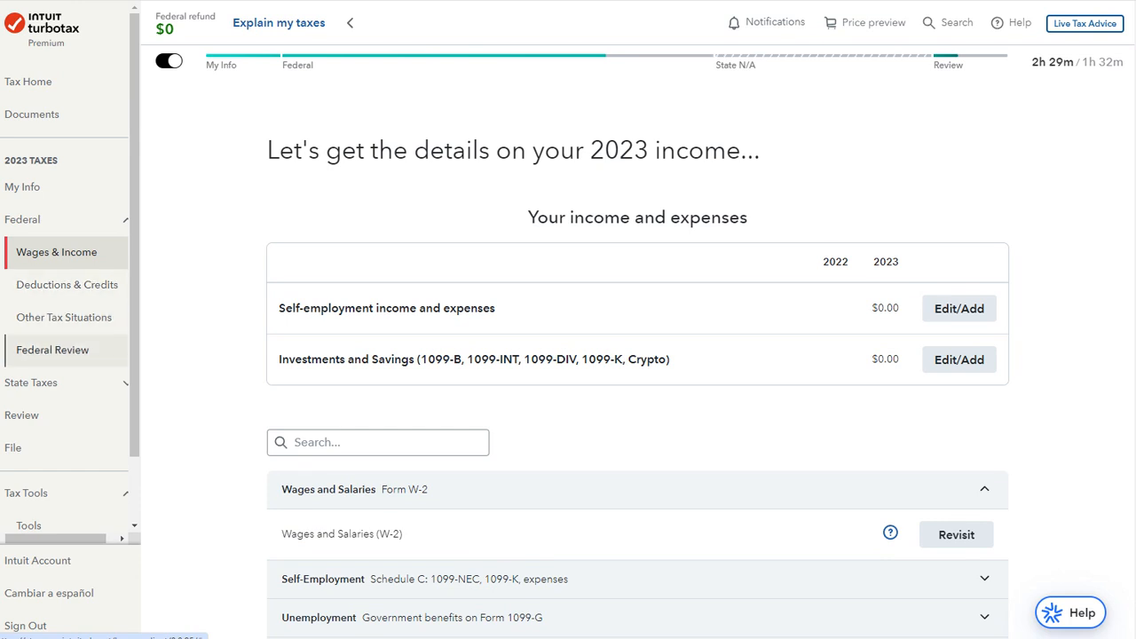
# - Look through the income categories, revisit Wages and Salaries (W-2), and choose to work on the W-2
pyautogui.scroll(-2, 637, 355)
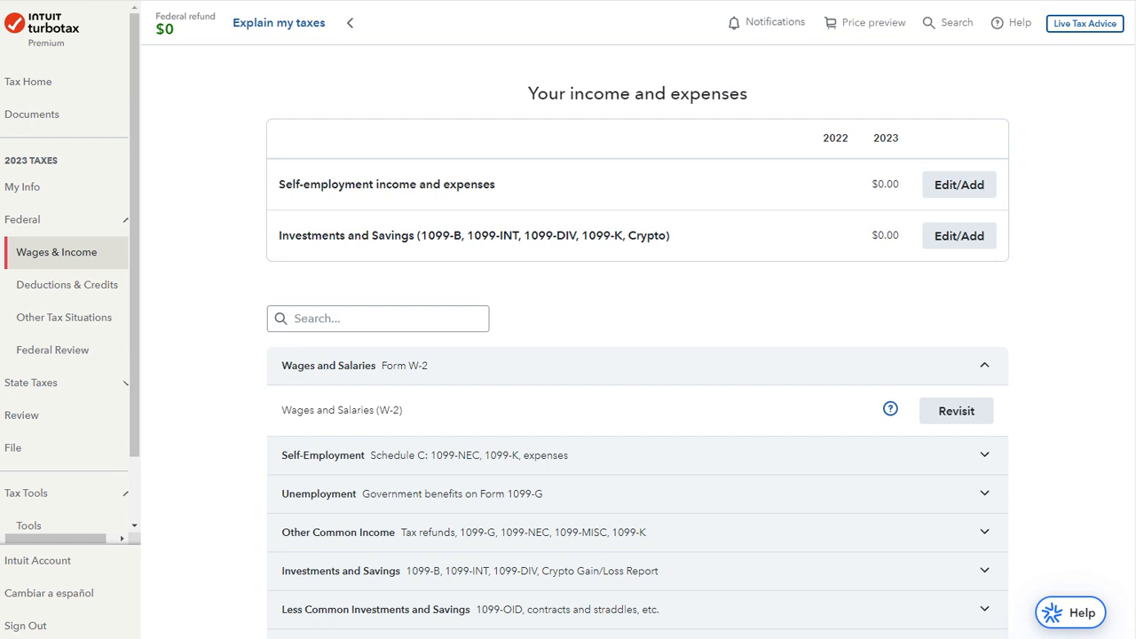
pyautogui.scroll(-2, 637, 341)
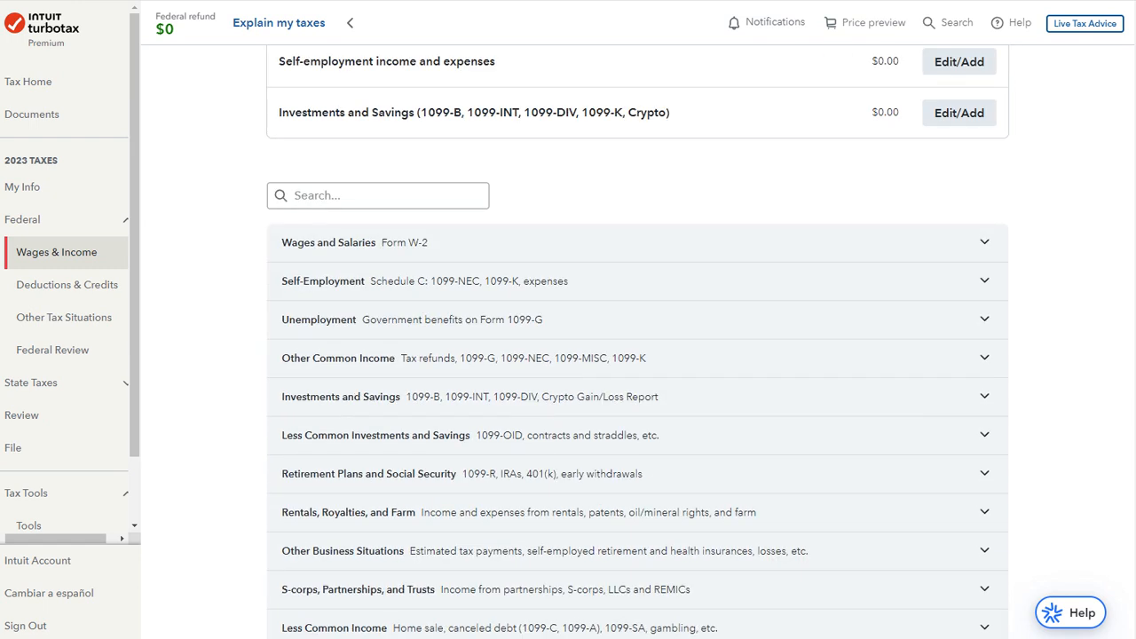
pyautogui.scroll(-2, 637, 341)
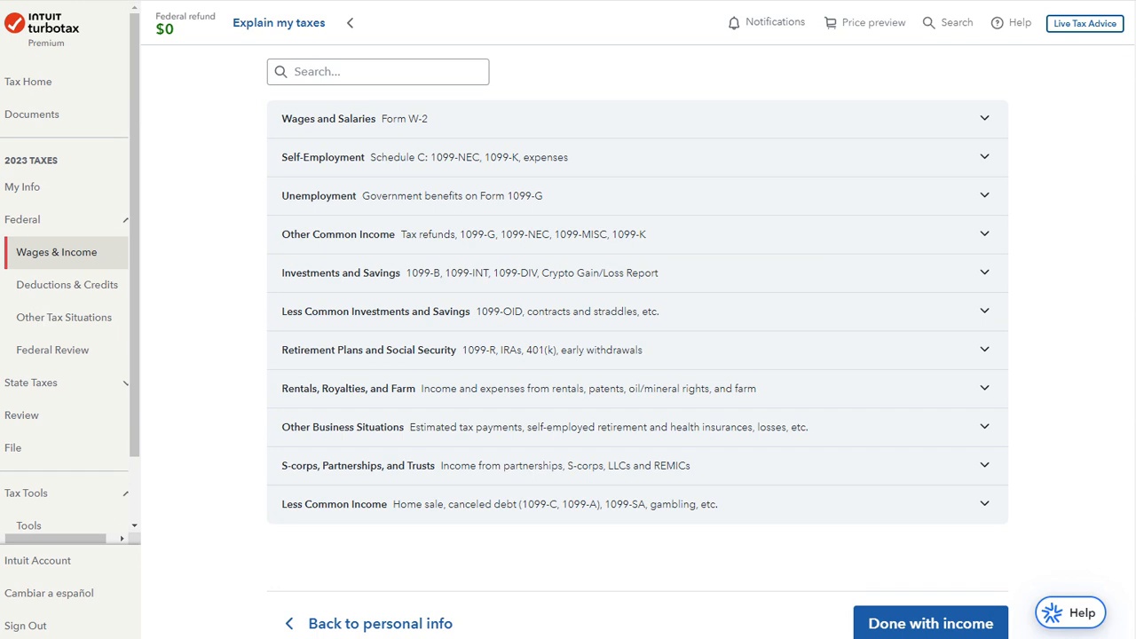
pyautogui.scroll(-2, 637, 337)
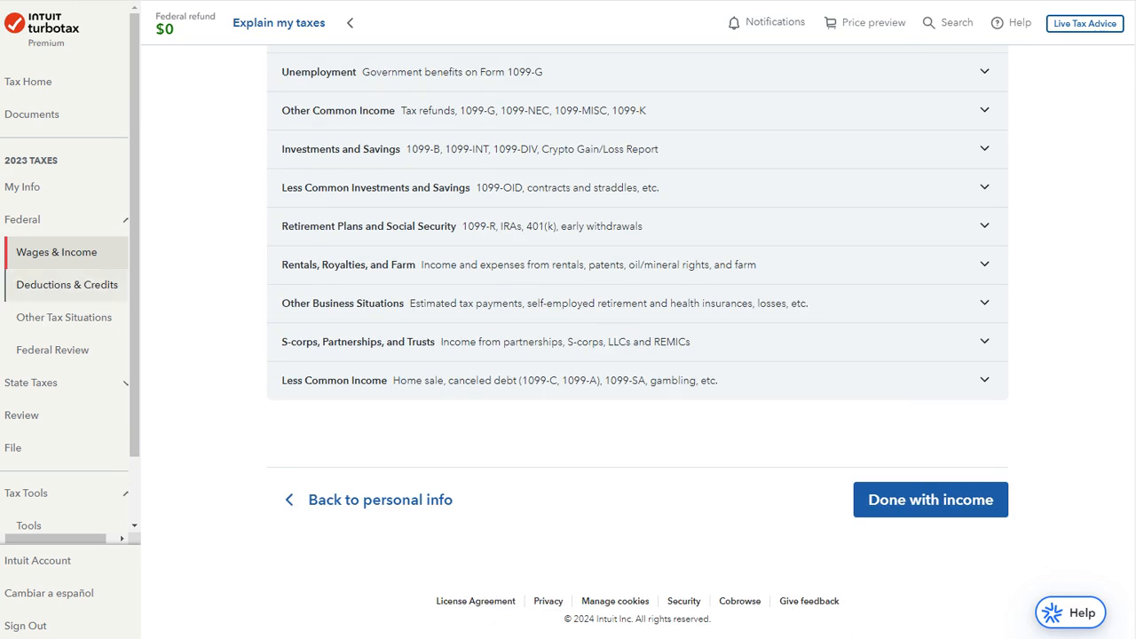
pyautogui.scroll(4, 637, 337)
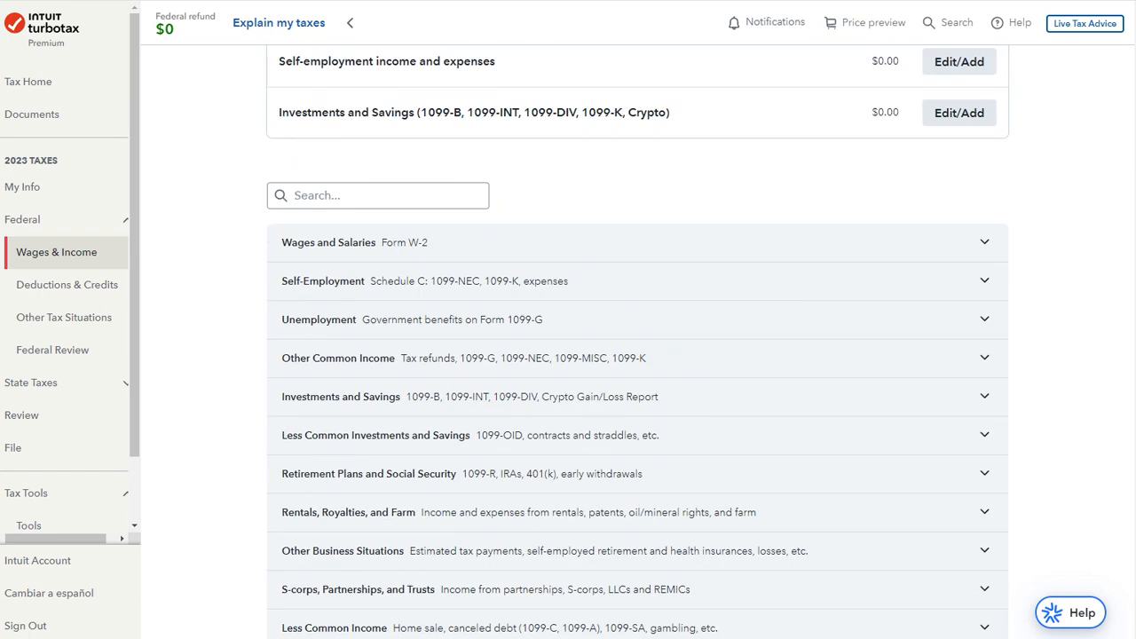
pyautogui.click(637, 242)
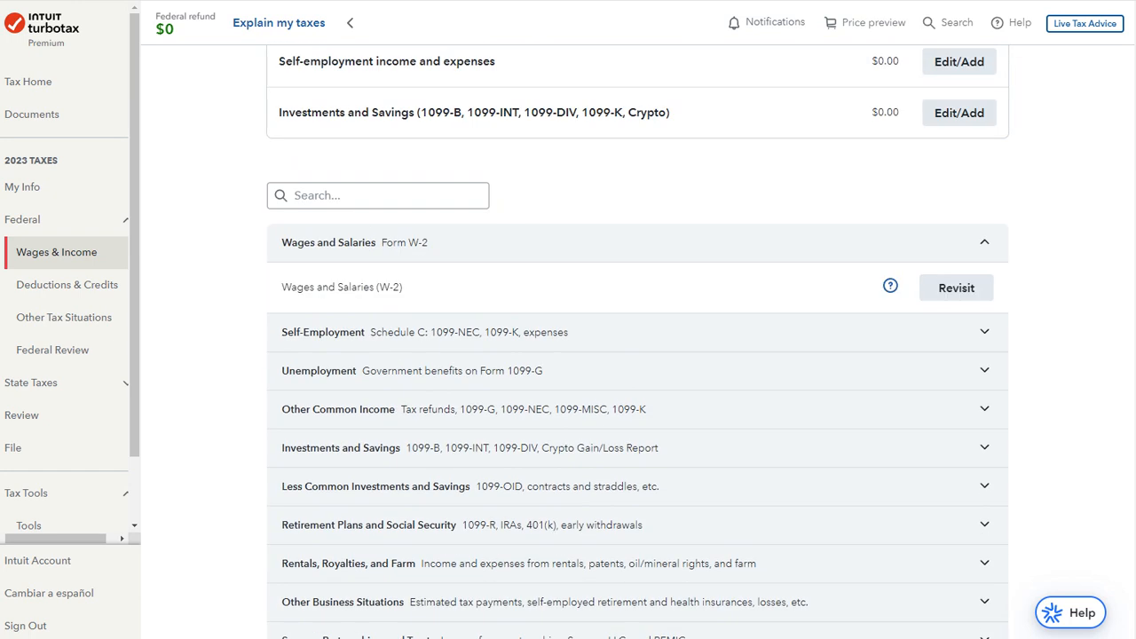
pyautogui.click(955, 287)
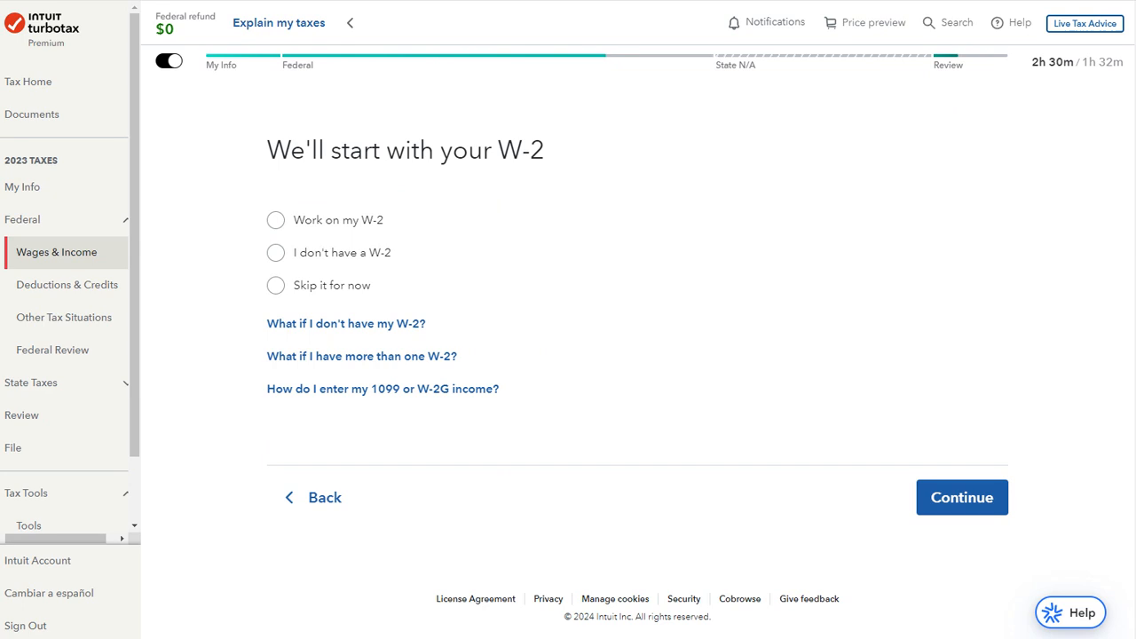
pyautogui.click(275, 220)
pyautogui.click(961, 497)
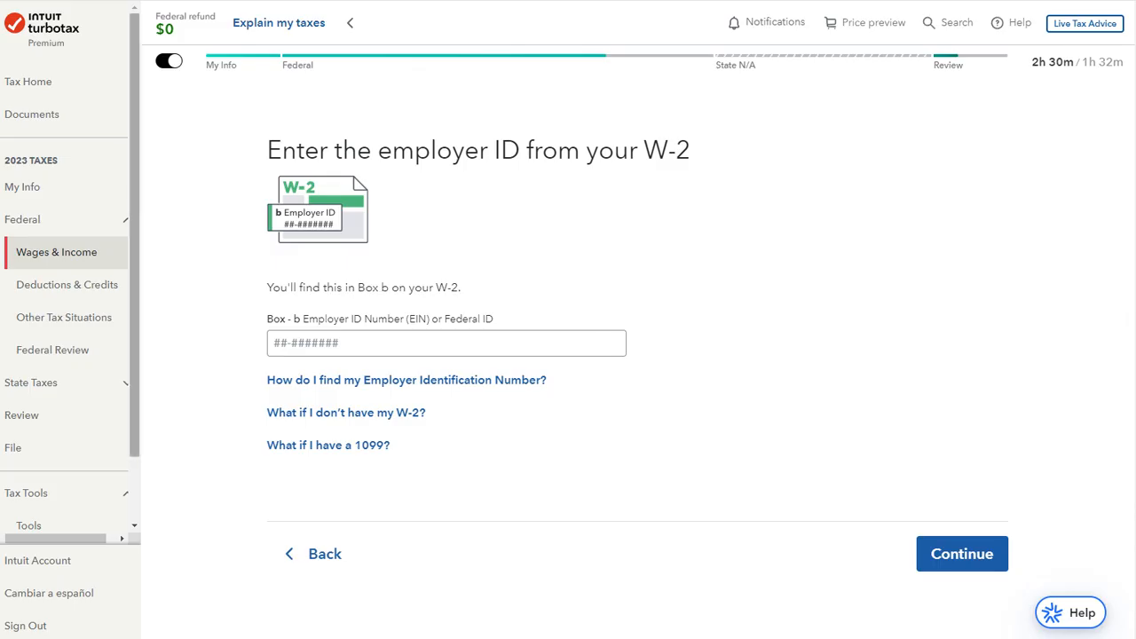
# - Submit the employer ID number from Box b of the W-2 and choose to enter the form manually
pyautogui.click(399, 343)
pyautogui.write('99')
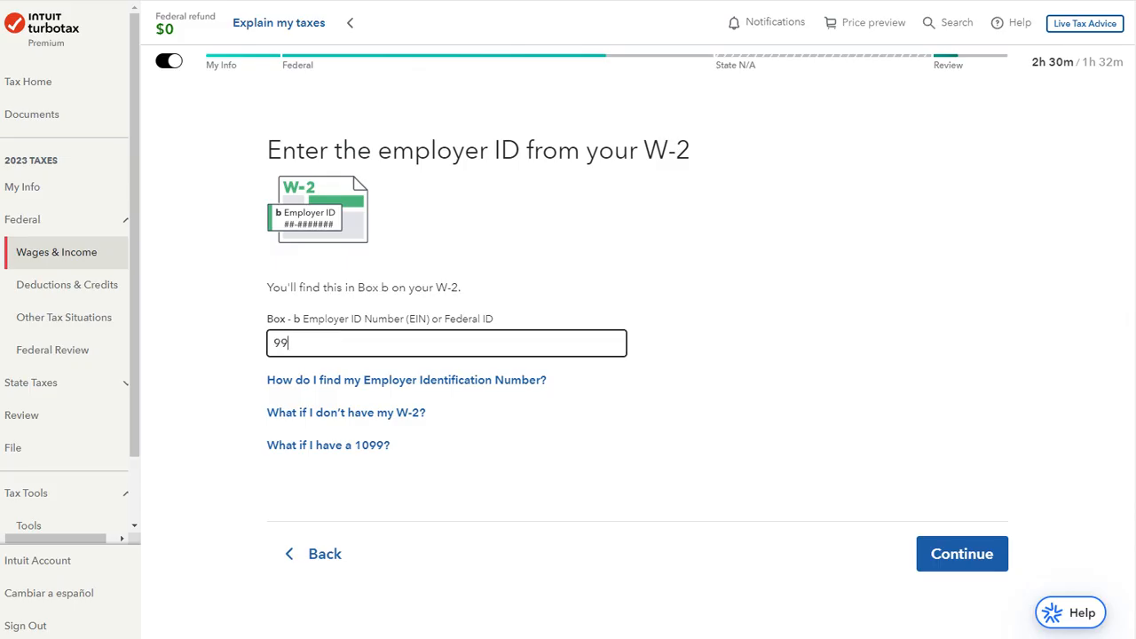
pyautogui.write('-9999999')
pyautogui.click(962, 553)
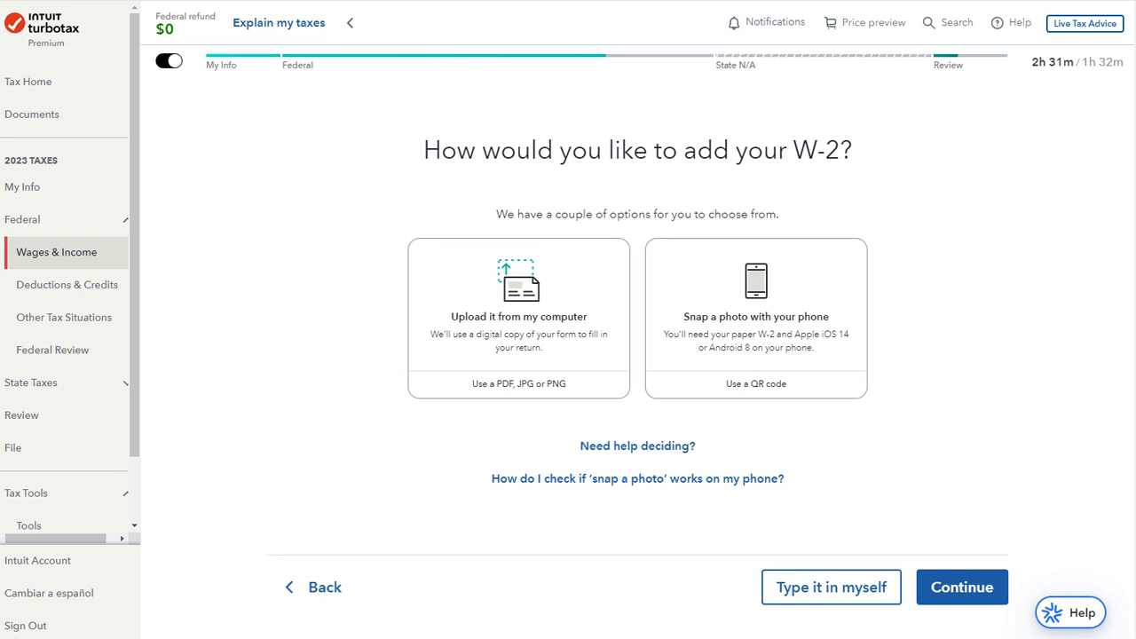
pyautogui.click(825, 584)
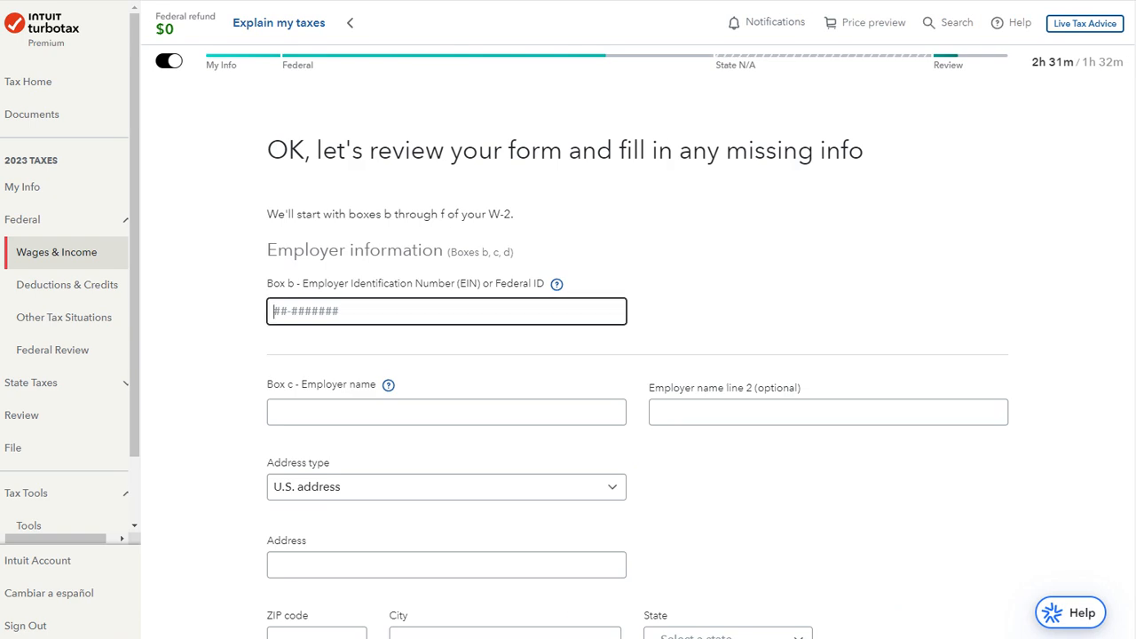
# - Fill in the employer identification number in Box b and set the Box c employer name to FAKE EMPLOYER INC
pyautogui.write('99-9')
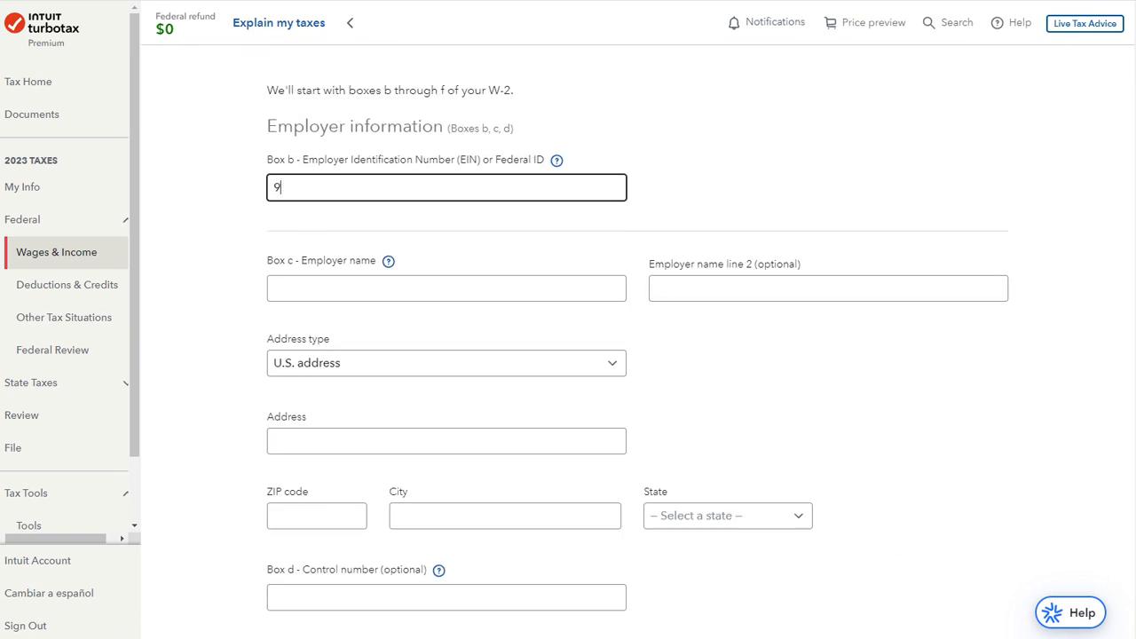
pyautogui.write('999999')
pyautogui.press('Tab')
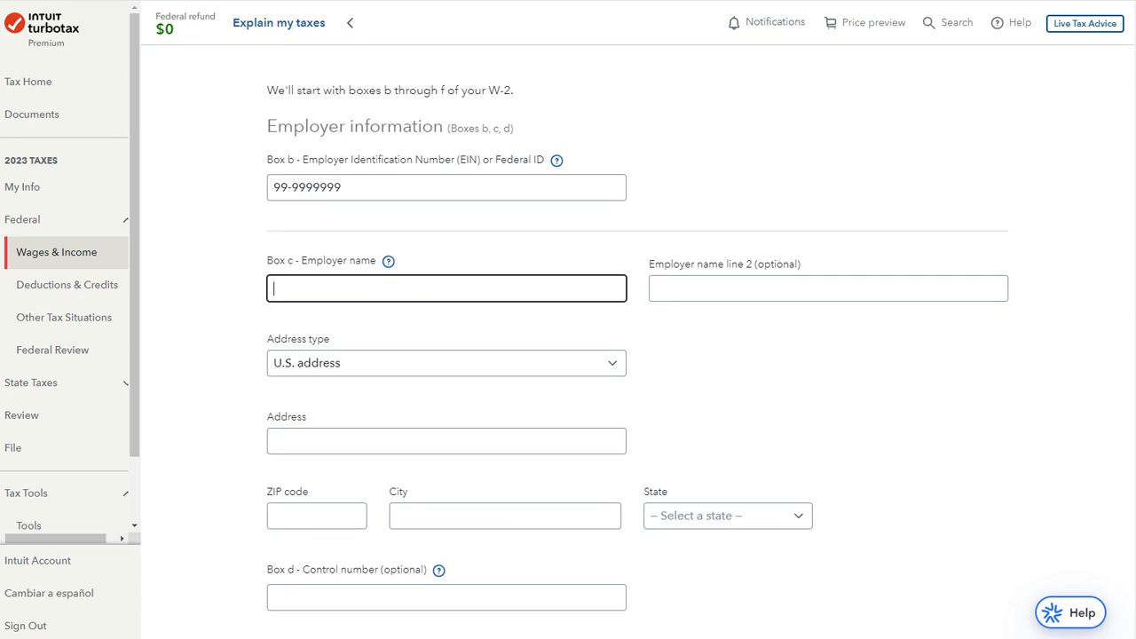
pyautogui.write('FAKE EMPLOYER INC')
pyautogui.press('Tab')
pyautogui.press('Tab')
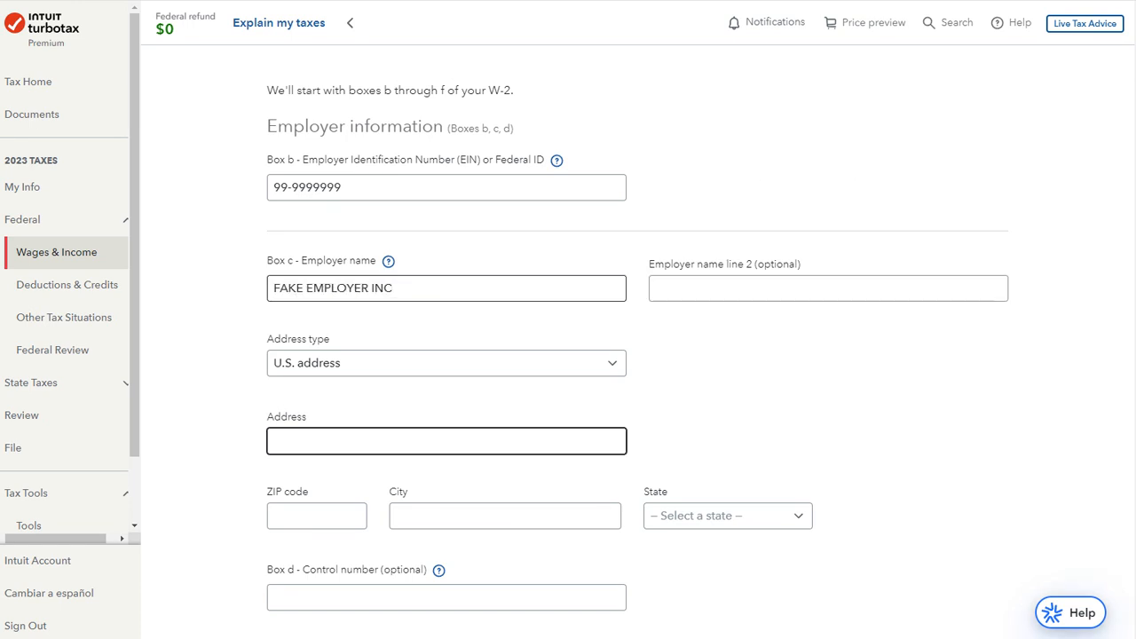
# - Enter the employer's street address and ZIP code in the W-2 employer information
pyautogui.write('123')
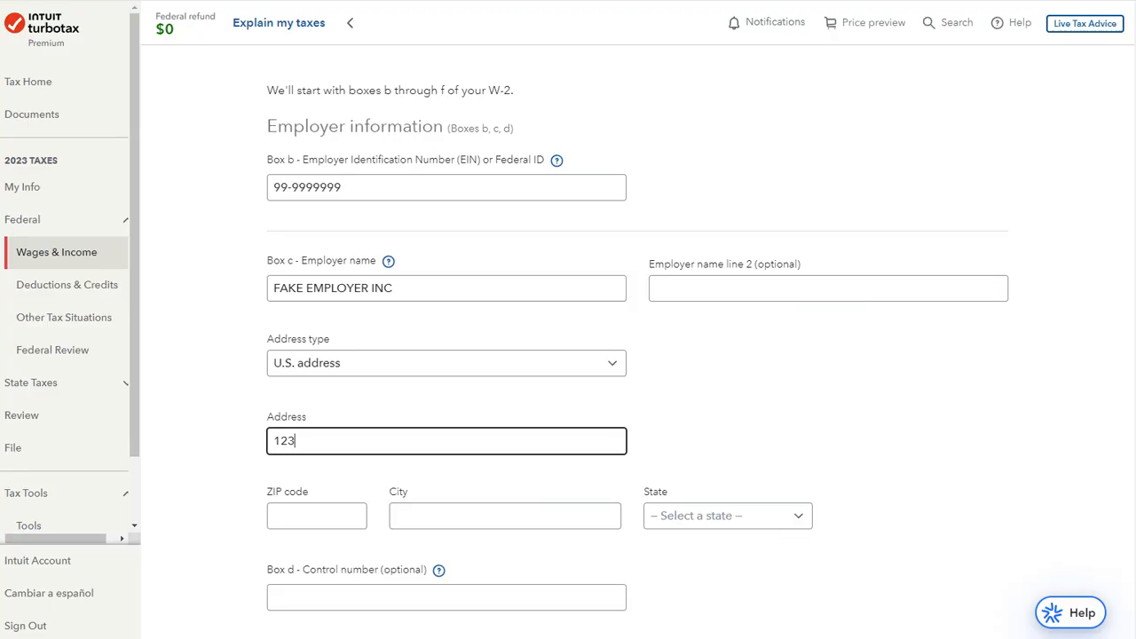
pyautogui.press('BackSpace')
pyautogui.press('BackSpace')
pyautogui.press('BackSpace')
pyautogui.write('999 NOT REAL STREET ANM')
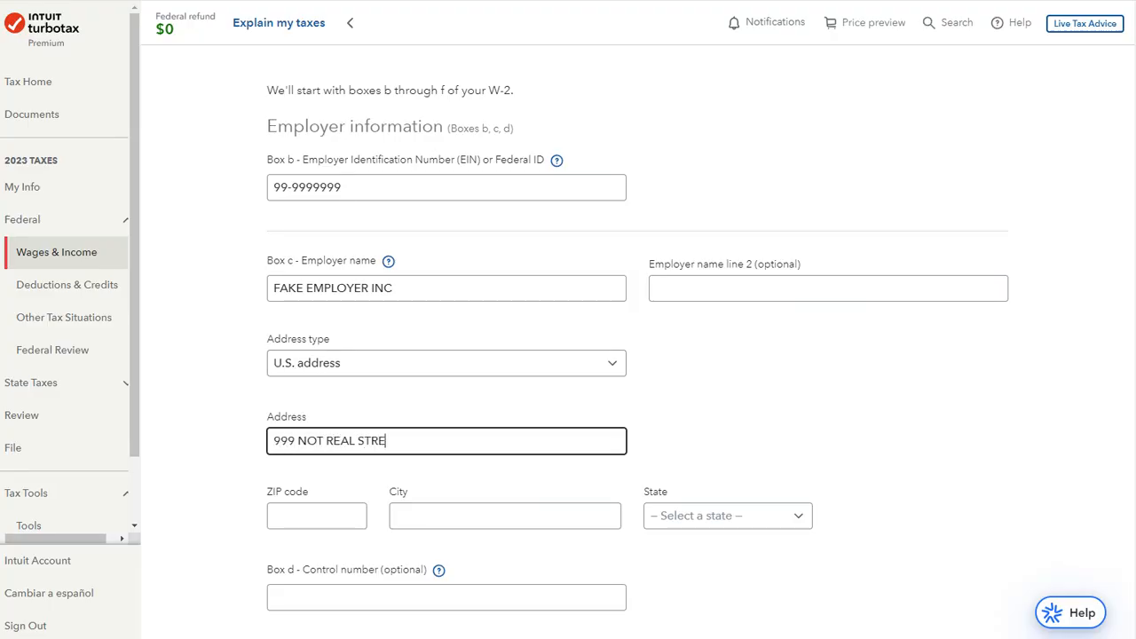
pyautogui.press('BackSpace')
pyautogui.press('BackSpace')
pyautogui.press('BackSpace')
pyautogui.write('NAME')
pyautogui.press('Tab')
pyautogui.write('33702')
pyautogui.press('Tab')
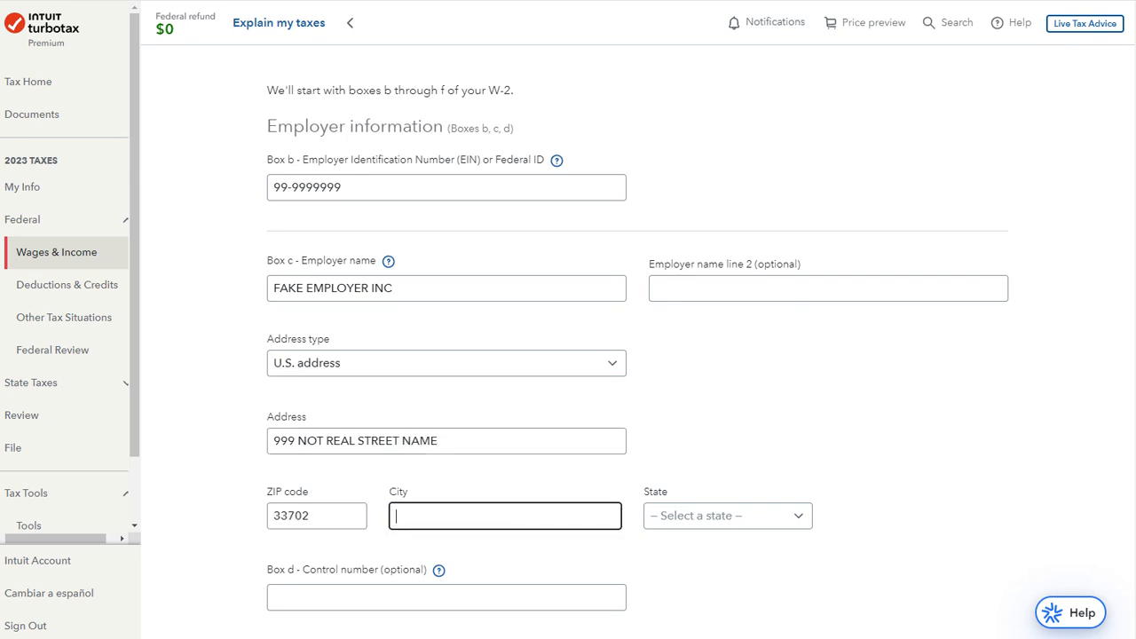
# - Enter the employee's Social Security number in Box a of the W-2 employee information and continue to the remaining boxes
pyautogui.scroll(-2, 638, 342)
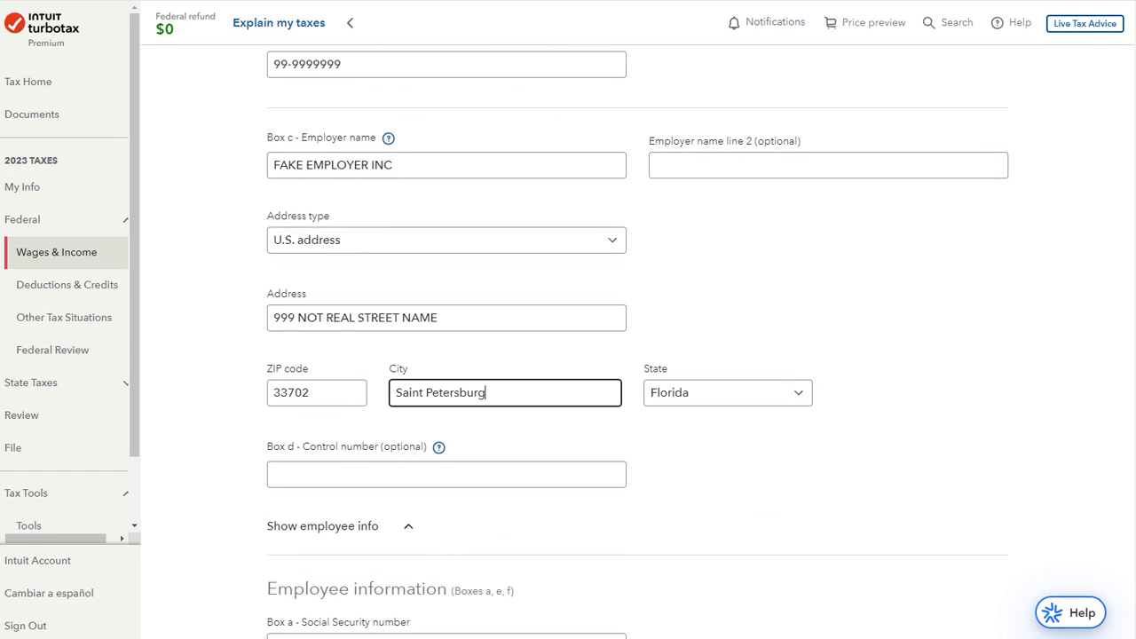
pyautogui.scroll(-4, 638, 342)
pyautogui.scroll(6, 638, 341)
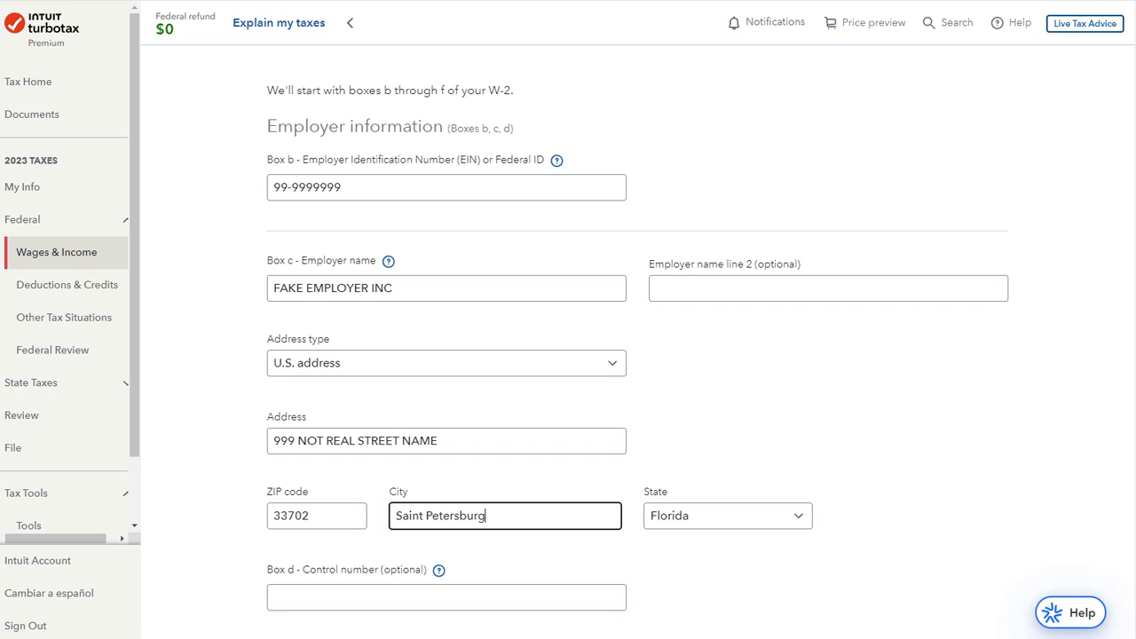
pyautogui.scroll(-7, 638, 338)
pyautogui.click(446, 152)
pyautogui.write('99')
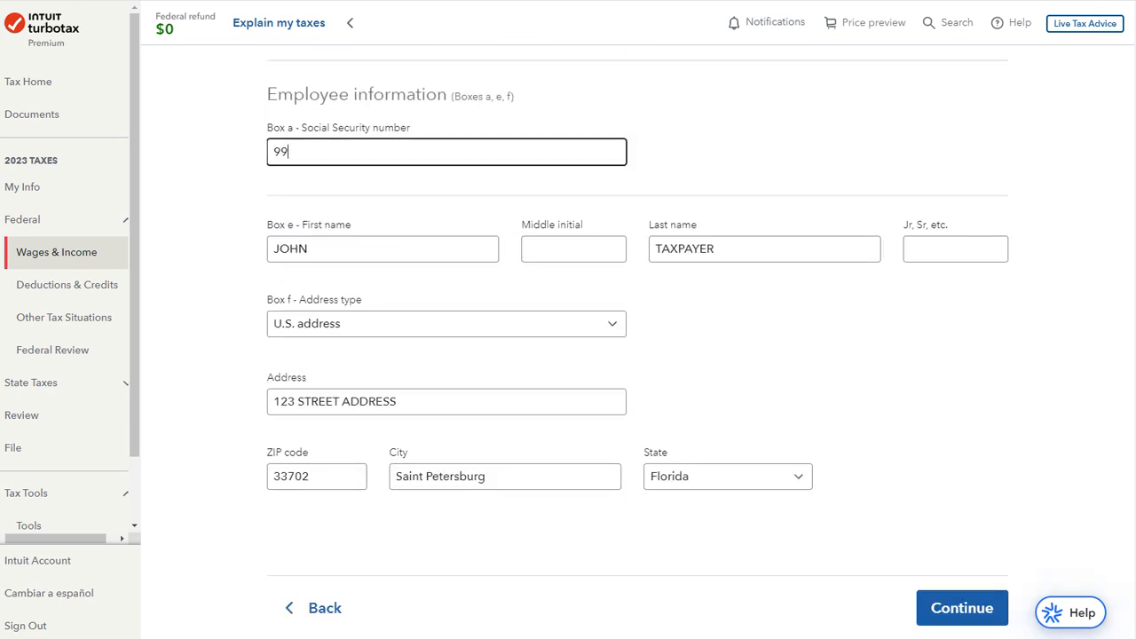
pyautogui.write('9-99-9999')
pyautogui.scroll(-2, 638, 335)
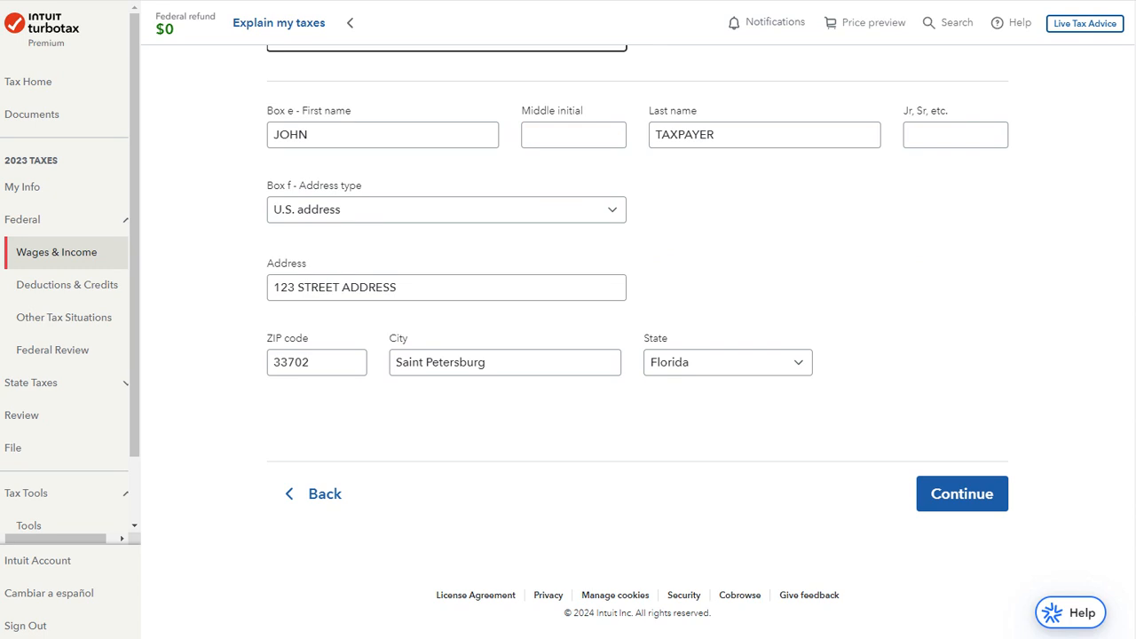
pyautogui.click(962, 494)
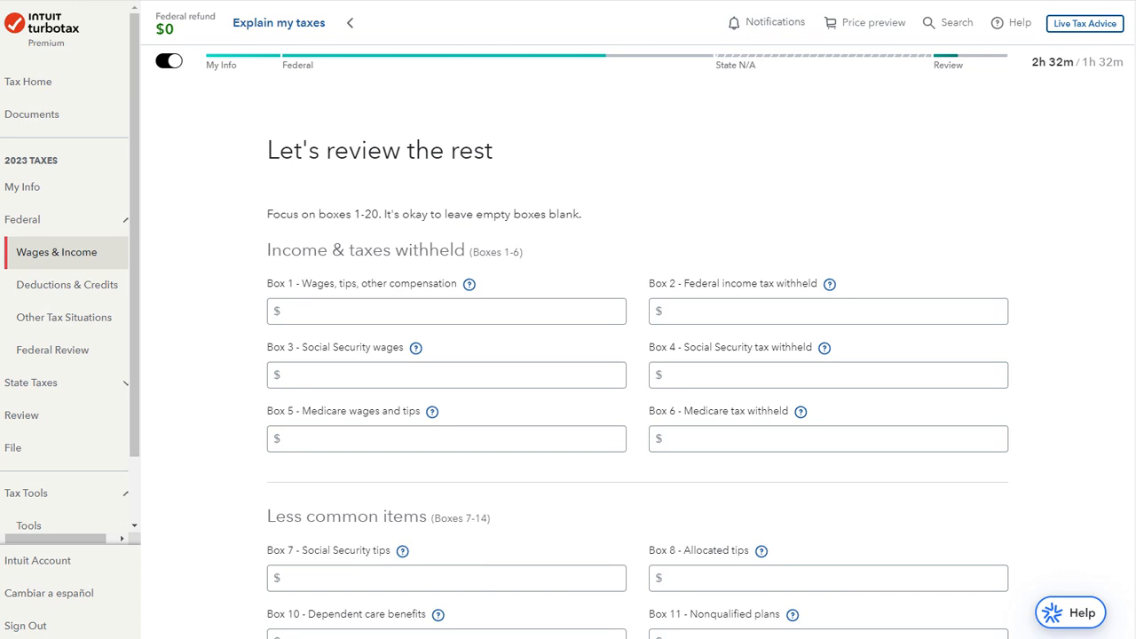
# - Set Box 1 wages, tips, other compensation to $55,500 and Box 2 federal income tax withheld to $5,000
pyautogui.scroll(-2, 637, 355)
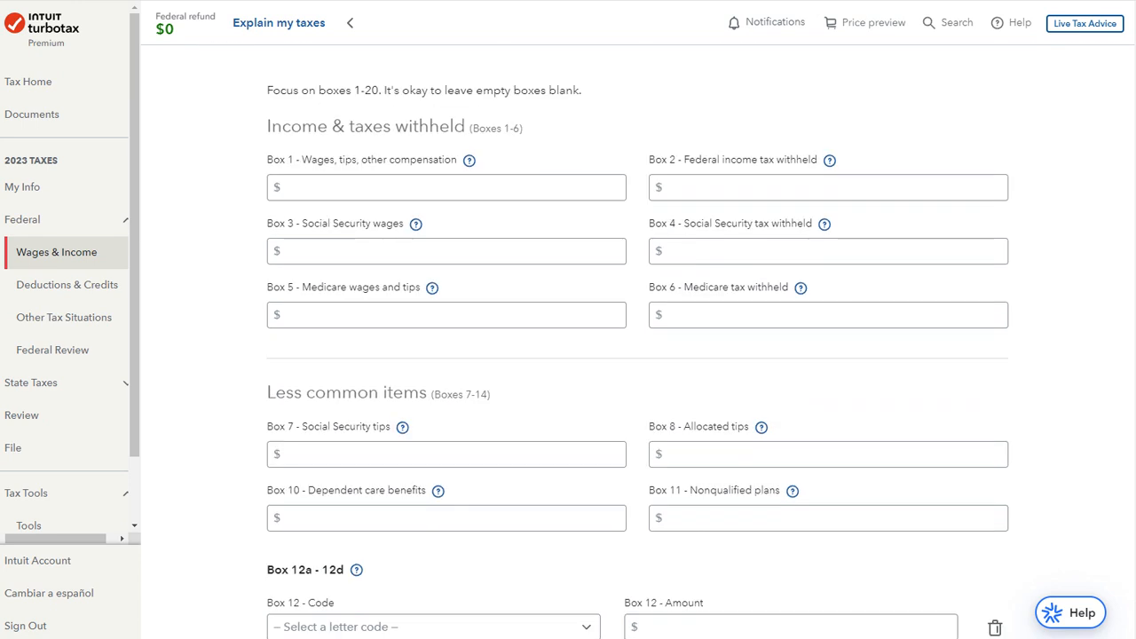
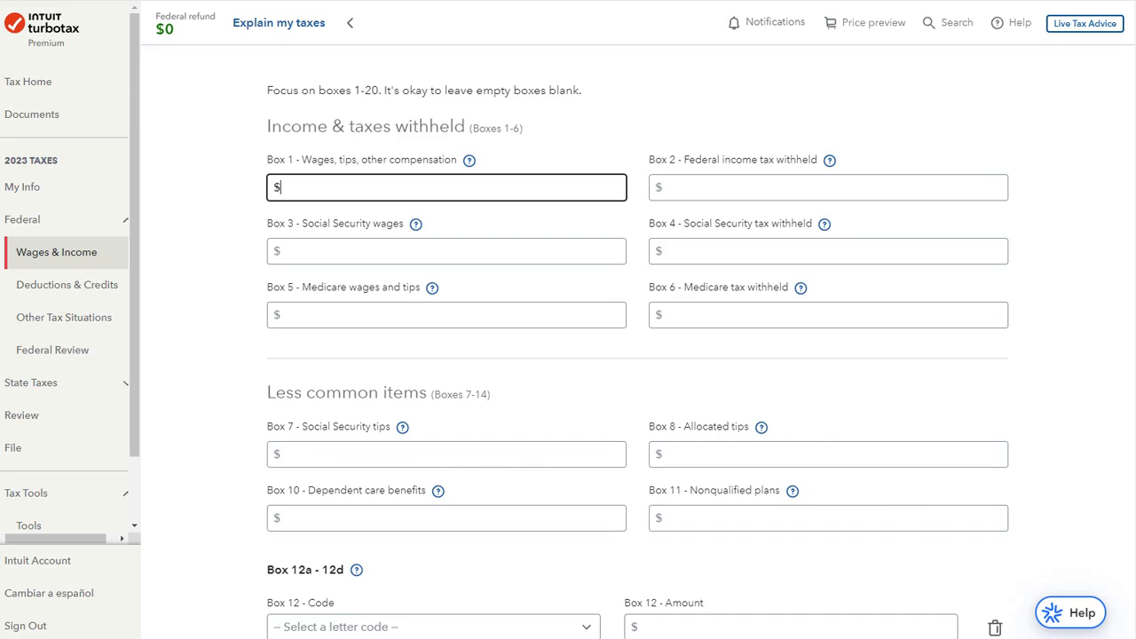
pyautogui.write('55500')
pyautogui.click(659, 188)
pyautogui.write('5000')
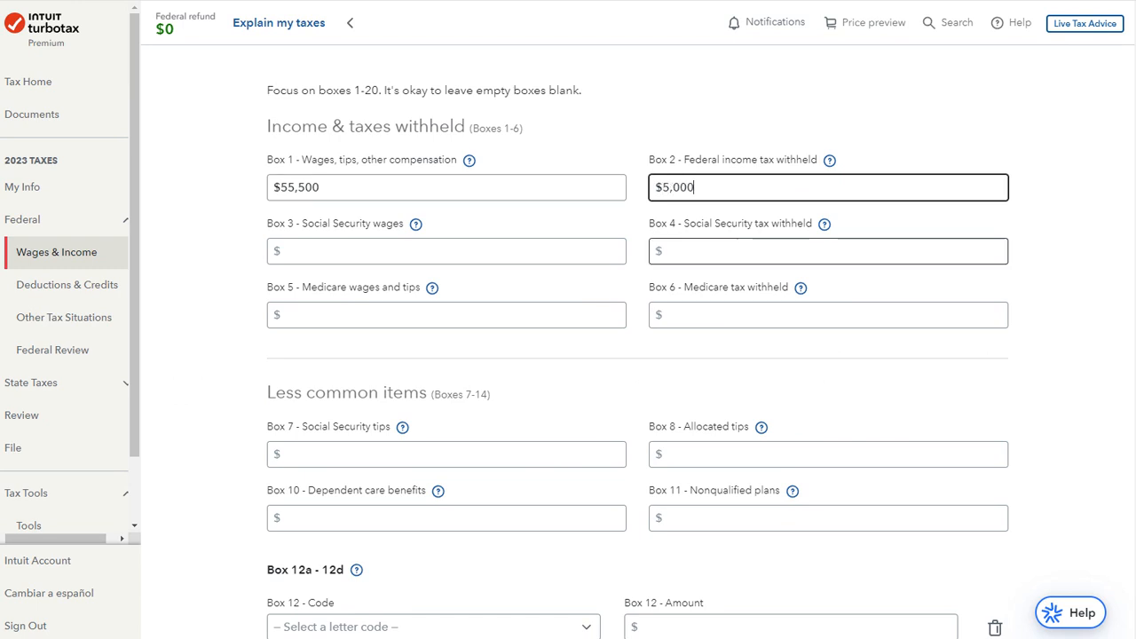
# - Set both Box 3 Social Security wages and Box 5 Medicare wages and tips to $58,500
pyautogui.click(280, 251)
pyautogui.write('58500')
pyautogui.click(281, 315)
pyautogui.write('58,500')
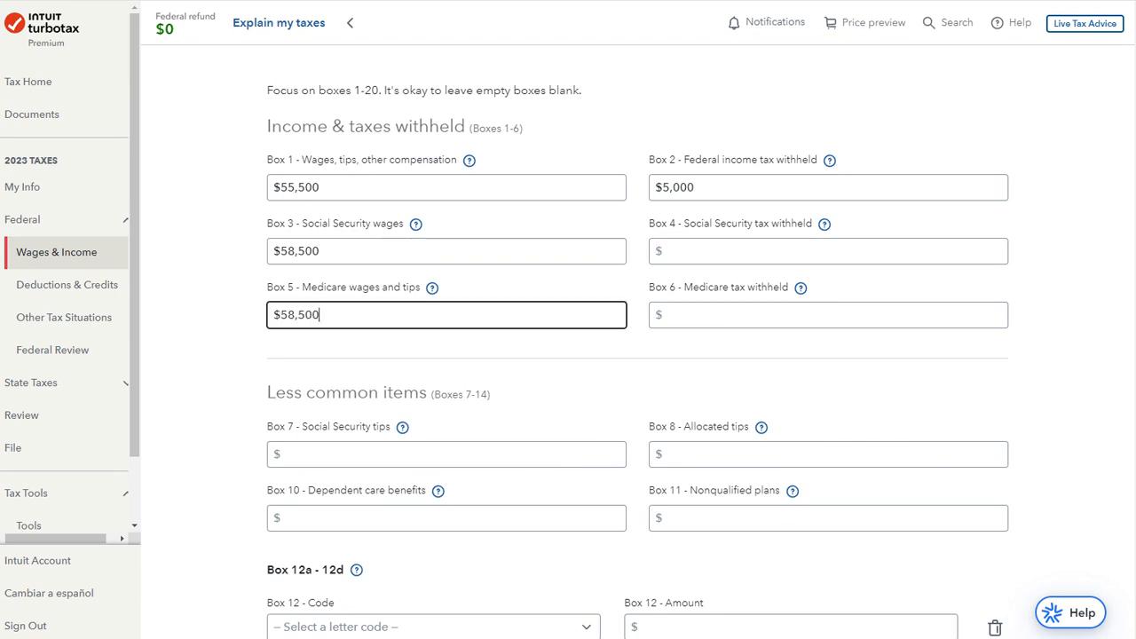
# - Set Box 4 Social Security tax withheld to $3,627 and Box 6 Medicare tax withheld to $848
pyautogui.click(662, 251)
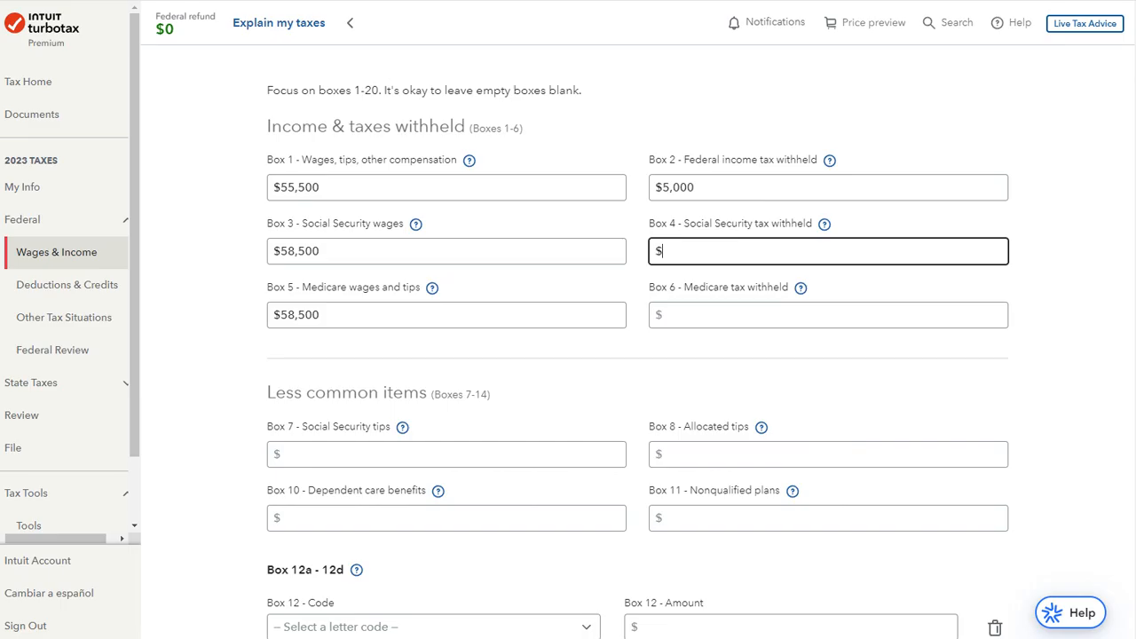
pyautogui.write('3627')
pyautogui.click(827, 314)
pyautogui.write('848')
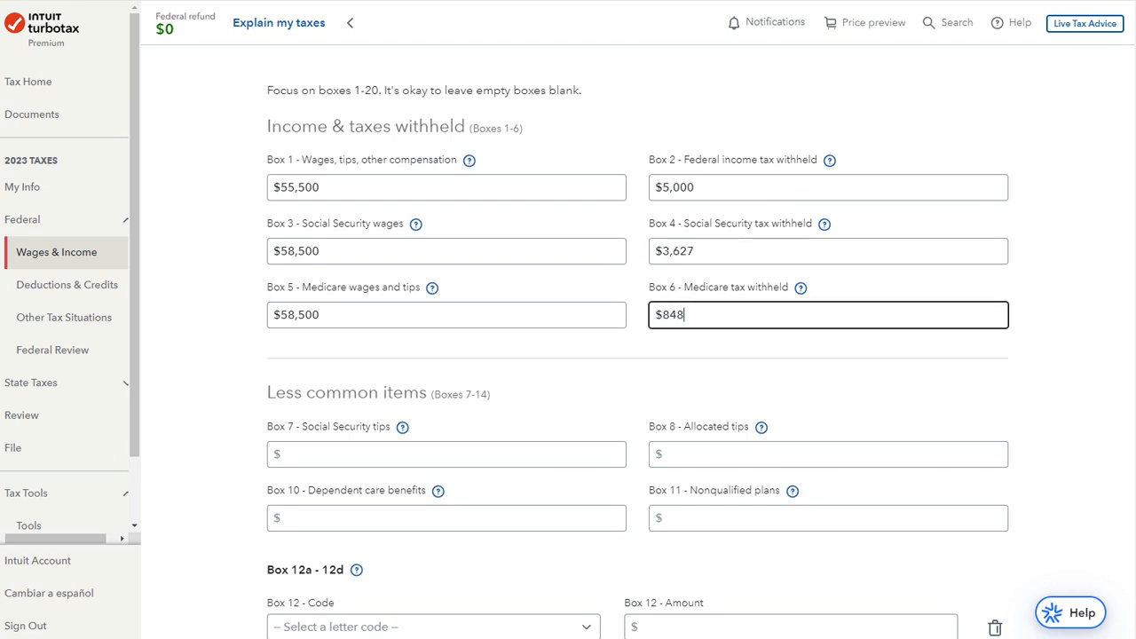
# - Fill in the first Box 12 item with code D - Elective deferrals to 401(k) and an amount of $3,000
pyautogui.scroll(-1, 568, 355)
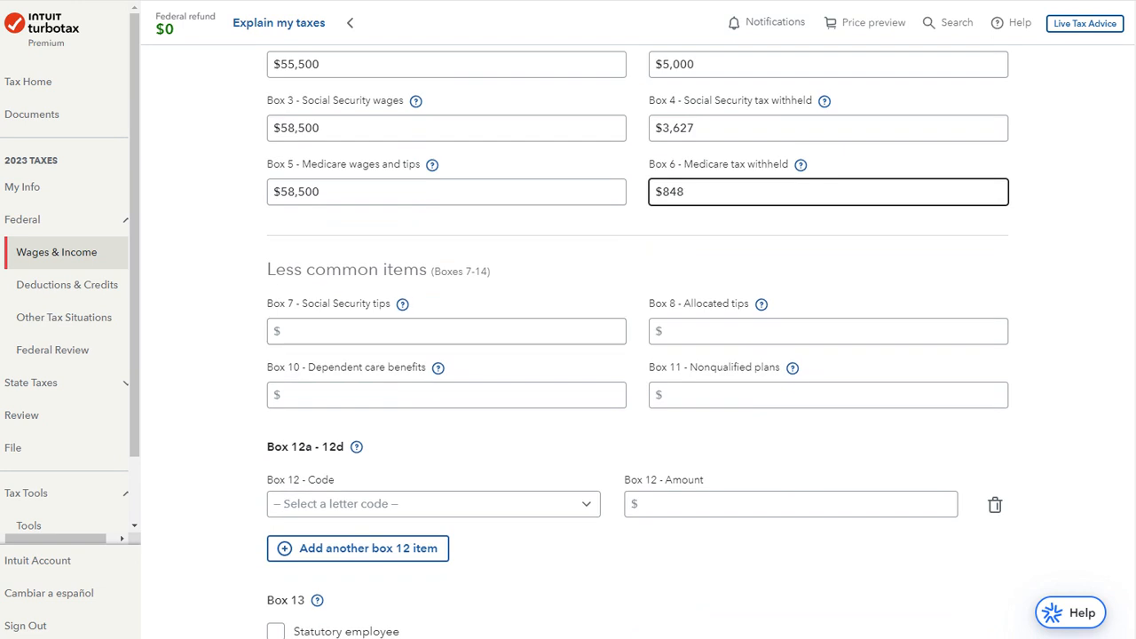
pyautogui.scroll(-2, 638, 342)
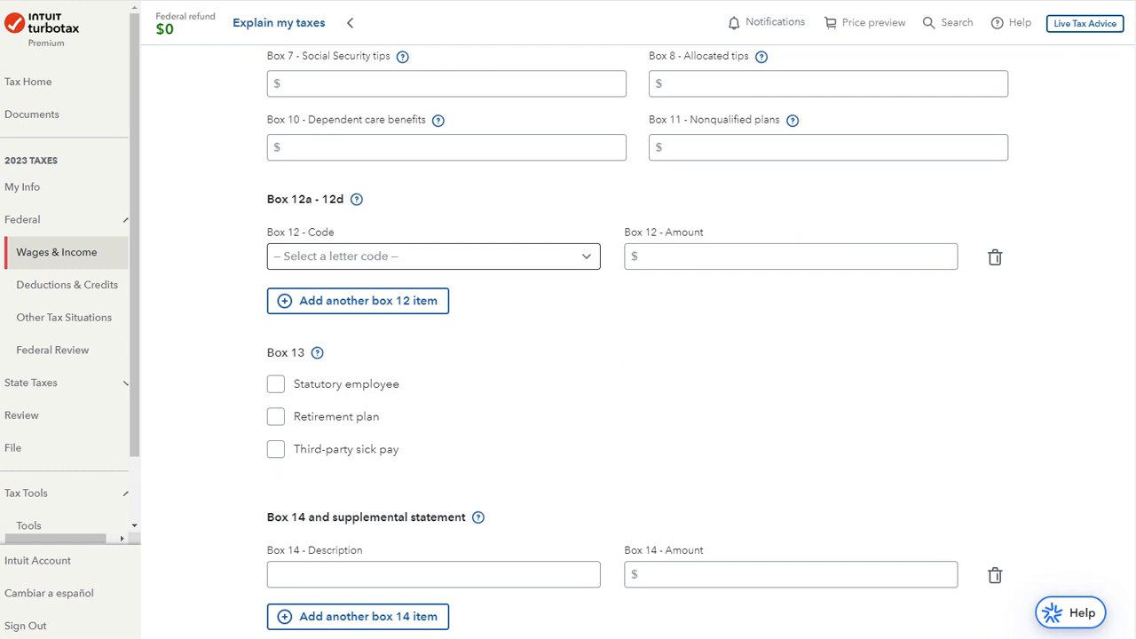
pyautogui.click(433, 255)
pyautogui.press('Down')
pyautogui.press('Down')
pyautogui.press('Down')
pyautogui.press('Down')
pyautogui.press('Down')
pyautogui.press('Down')
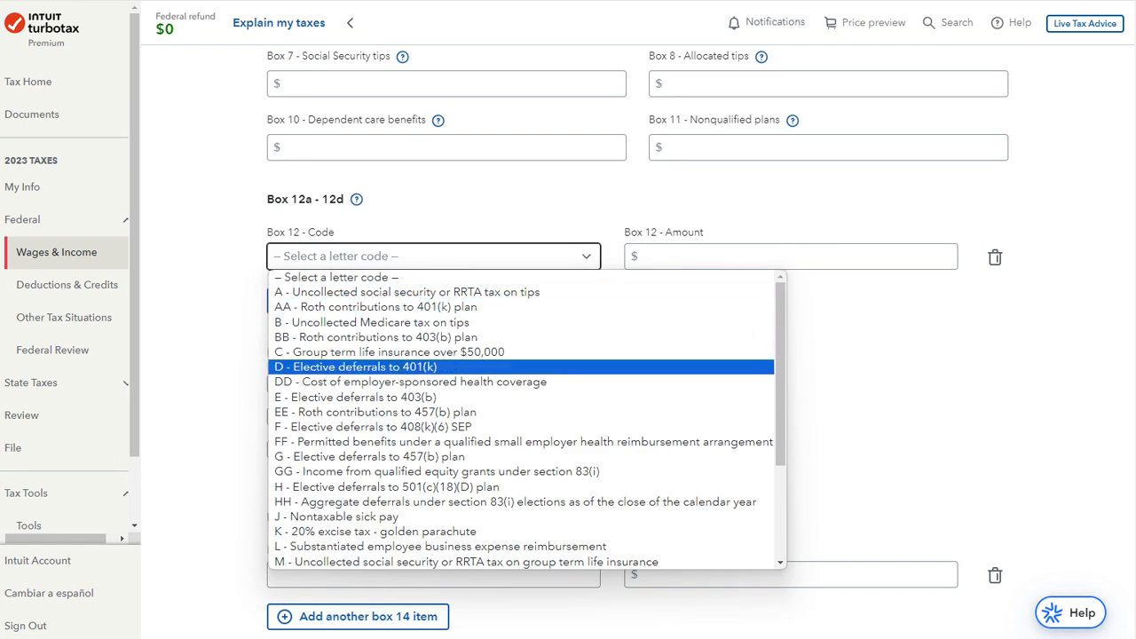
pyautogui.press('Return')
pyautogui.click(790, 256)
pyautogui.write('3000')
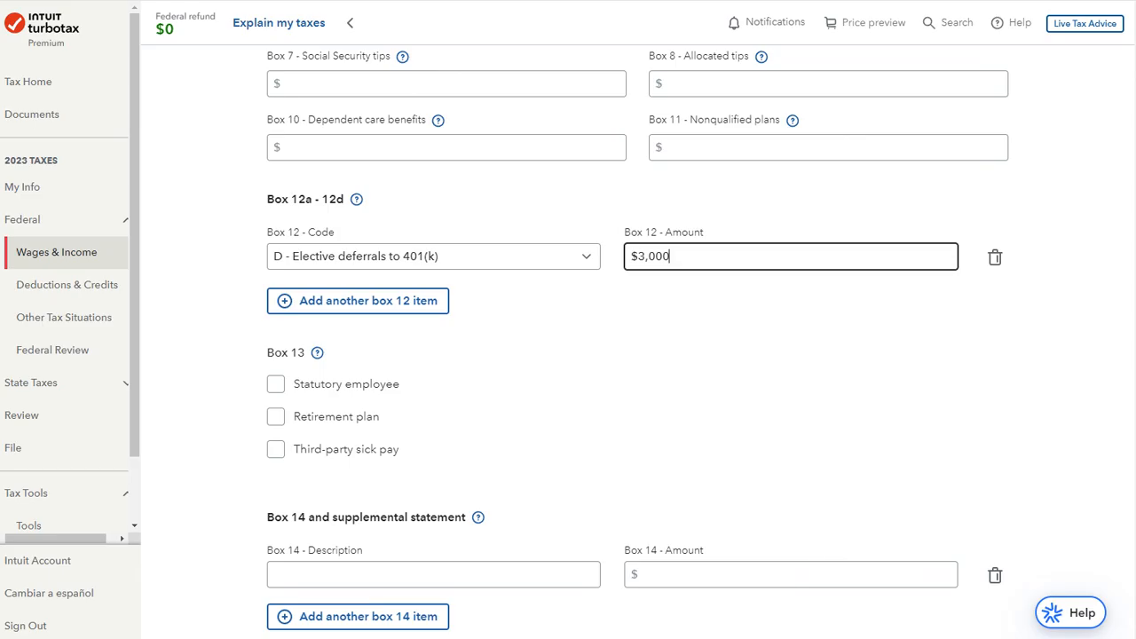
# - Add a second Box 12 item with code DD - Cost of employer-sponsored health coverage and an amount of $4,800
pyautogui.press('Tab')
pyautogui.press('Return')
pyautogui.hotkey('alt', 'Down')
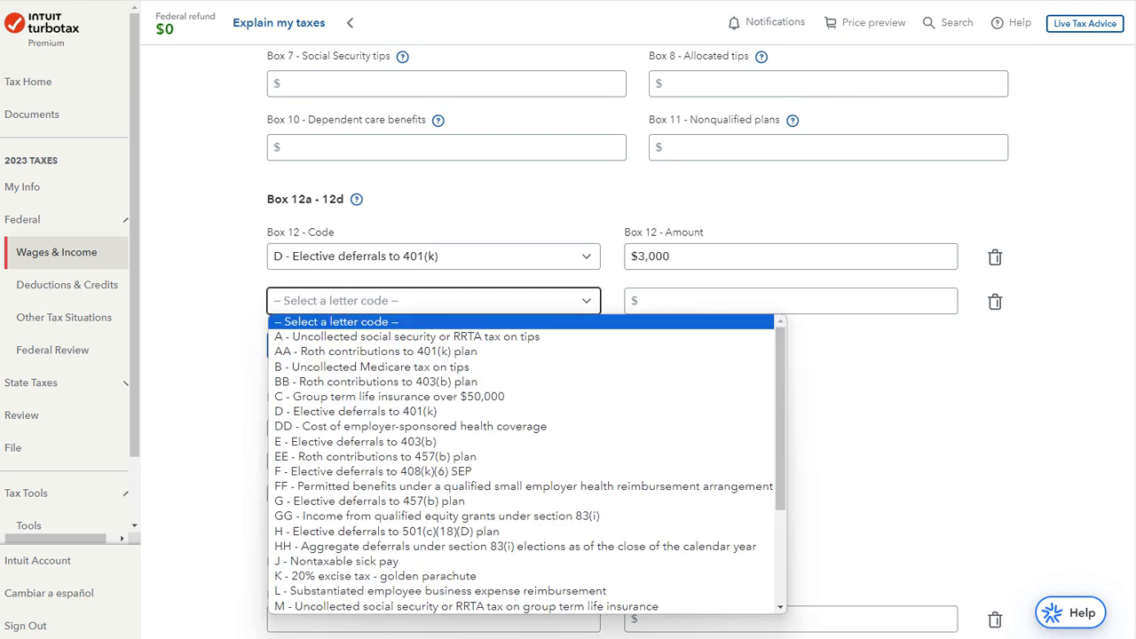
pyautogui.press('d')
pyautogui.press('d')
pyautogui.press('Return')
pyautogui.press('Tab')
pyautogui.write('4800')
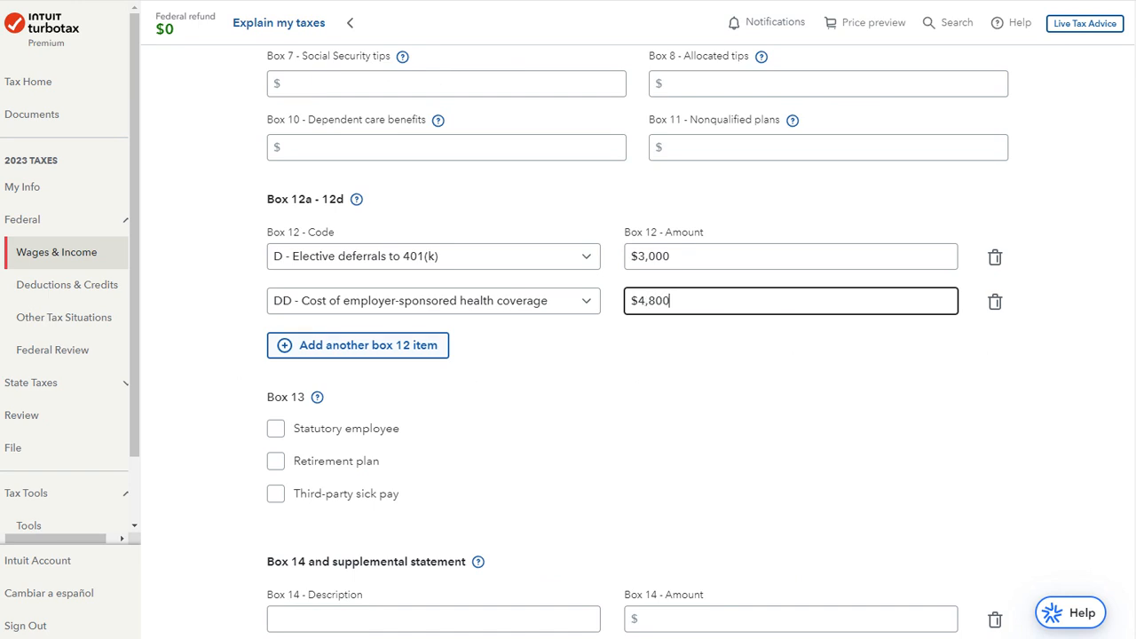
# - Add a third Box 12 item with code W - Company contributions to Health Savings Account and $1,000, removing any extra blank row
pyautogui.click(358, 345)
pyautogui.click(358, 386)
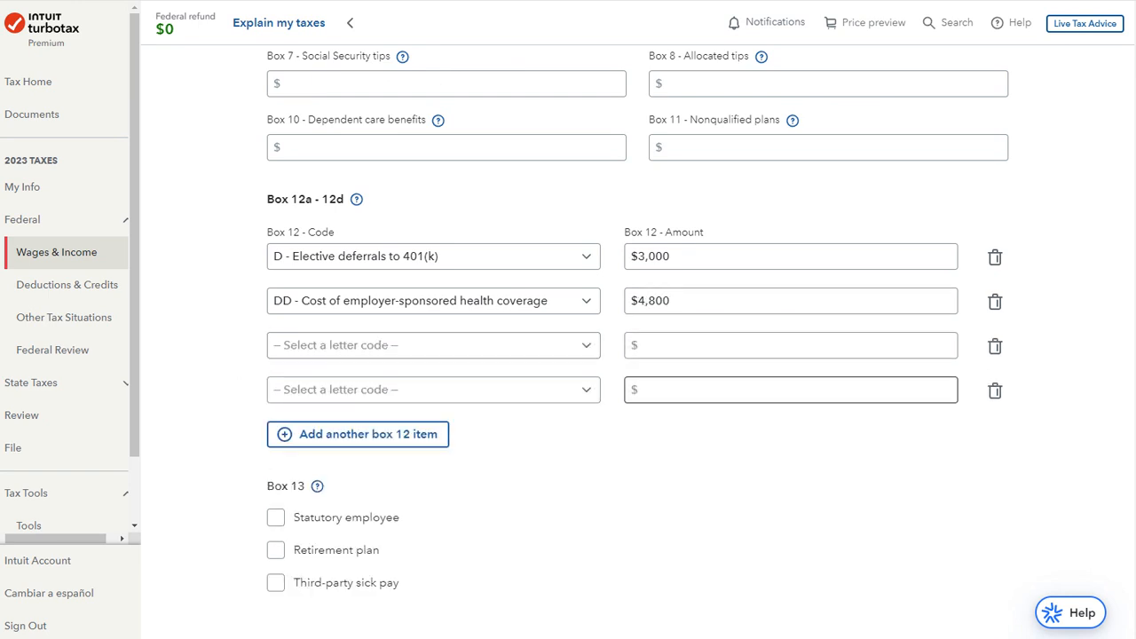
pyautogui.click(995, 390)
pyautogui.click(433, 346)
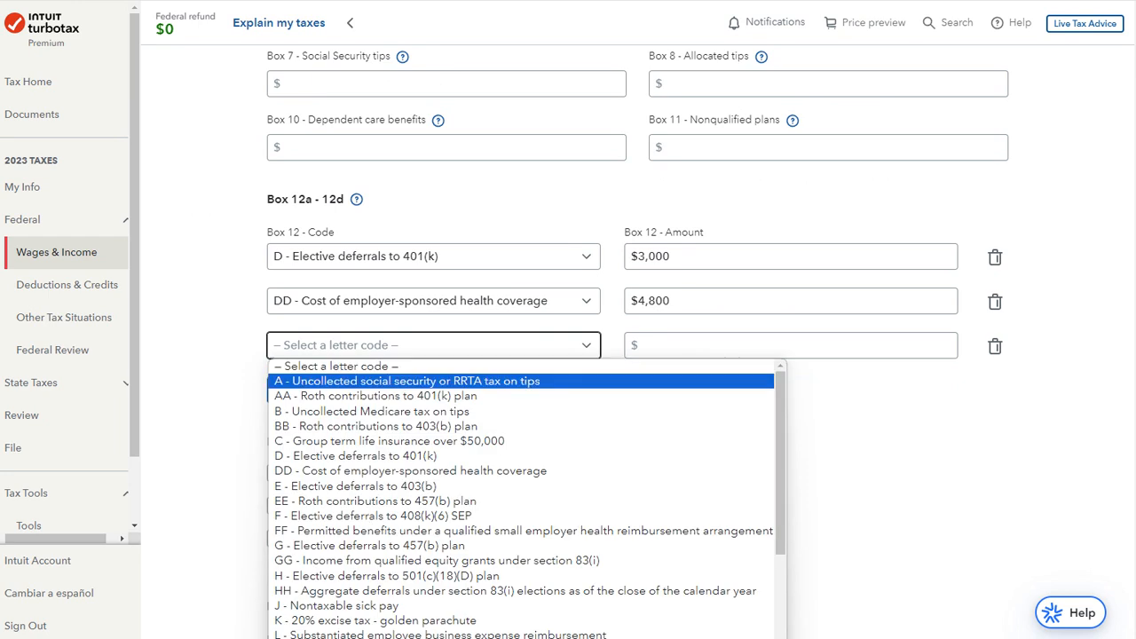
pyautogui.scroll(-2, 520, 441)
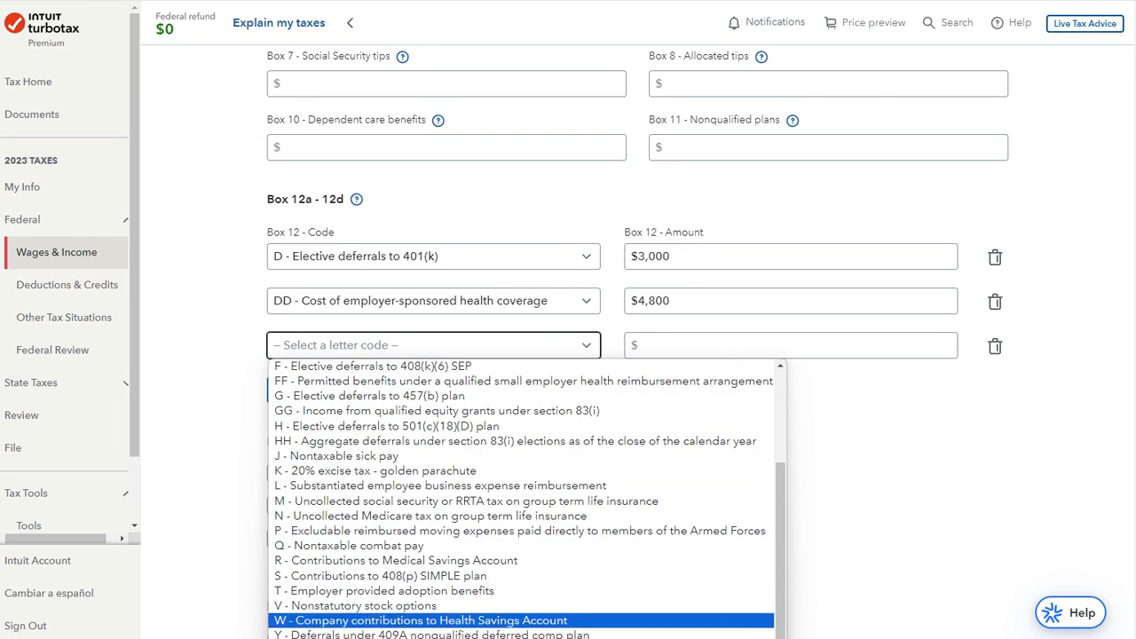
pyautogui.press('Return')
pyautogui.press('Tab')
pyautogui.write('1000')
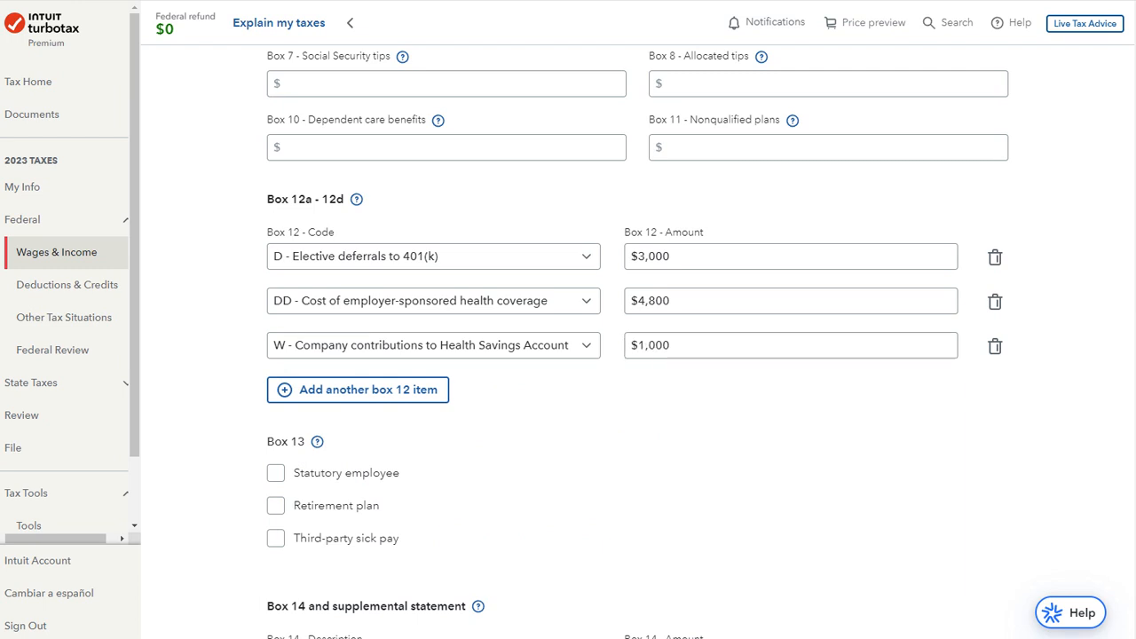
# - Mark Retirement plan in Box 13 and continue, leaving Box 14 and the state and local tax boxes blank
pyautogui.scroll(-1, 638, 332)
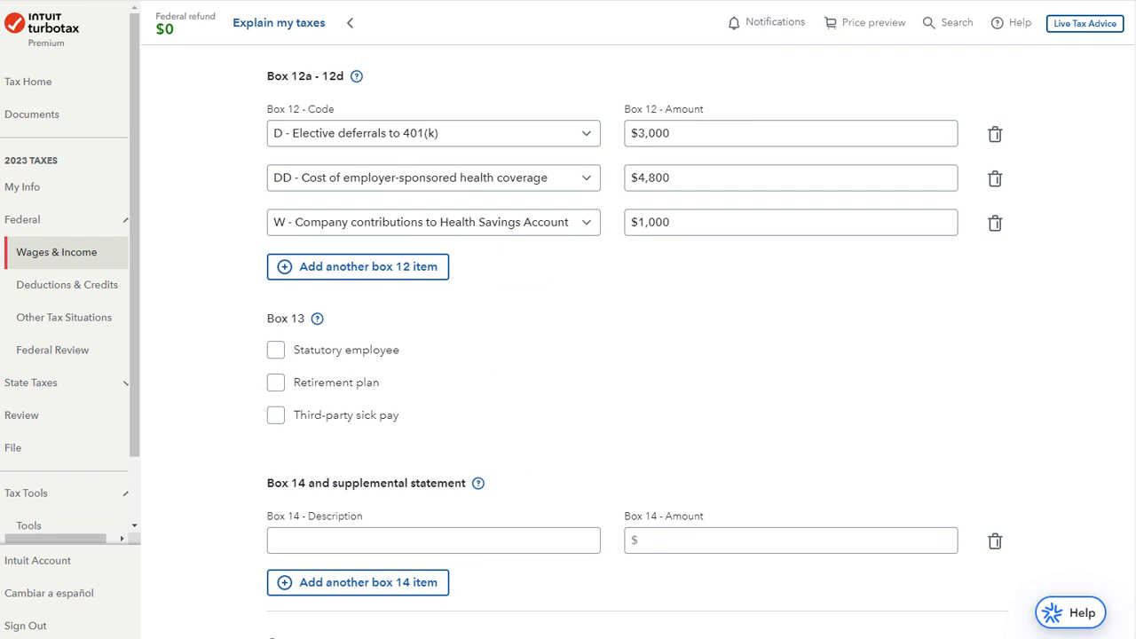
pyautogui.click(275, 382)
pyautogui.scroll(-2, 637, 333)
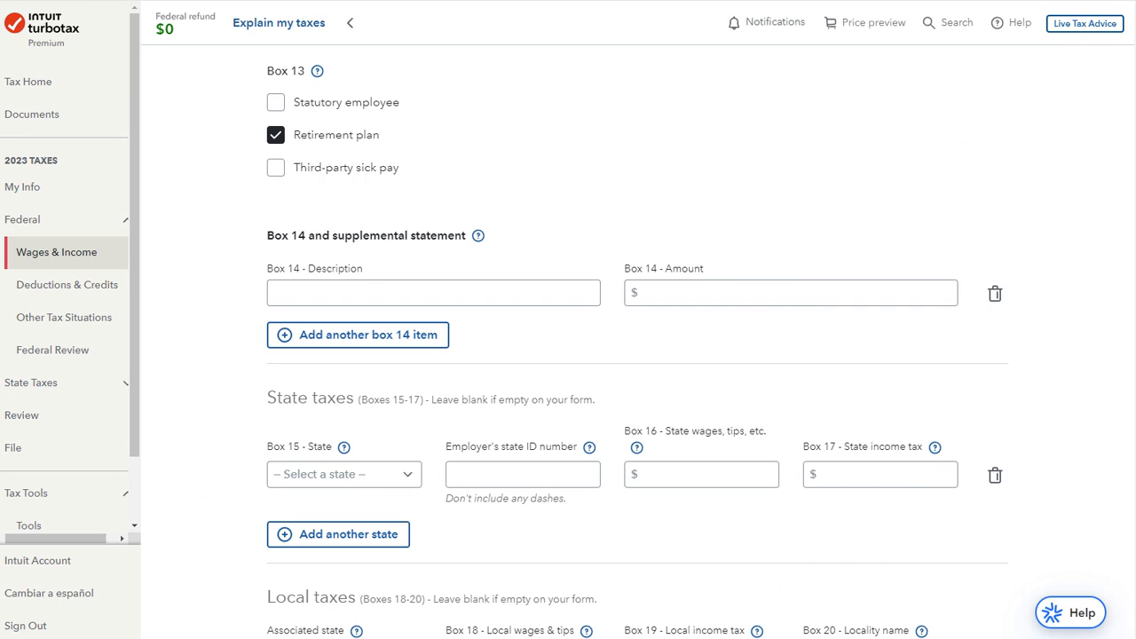
pyautogui.scroll(-4, 637, 355)
pyautogui.click(962, 493)
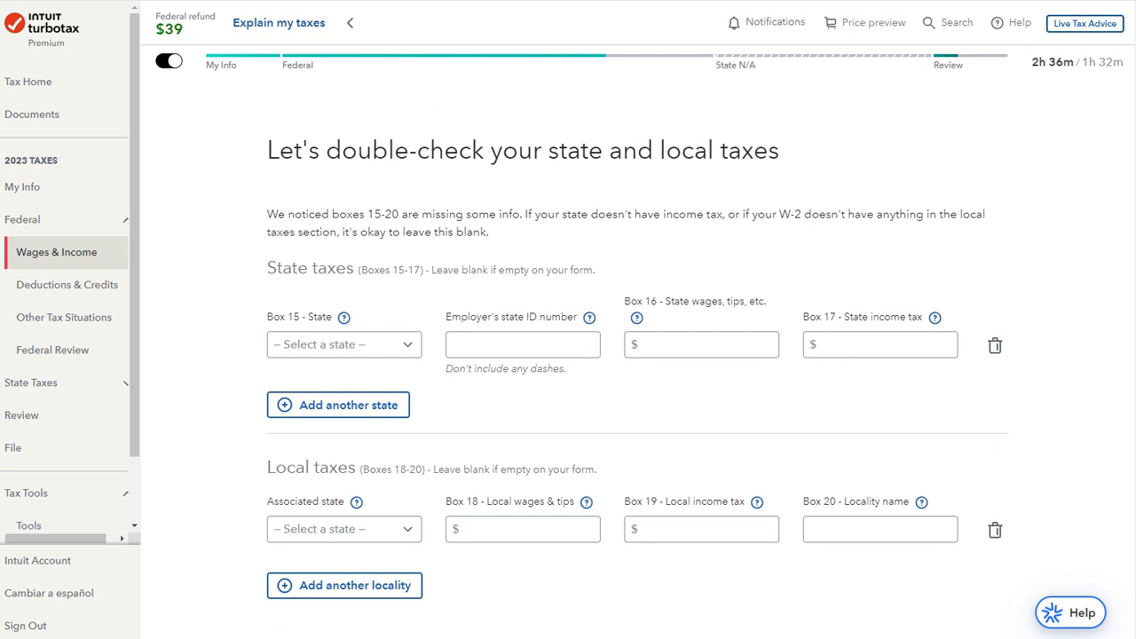
# - Continue past the state and local tax double-check with Boxes 15-20 left blank
pyautogui.scroll(-2, 637, 355)
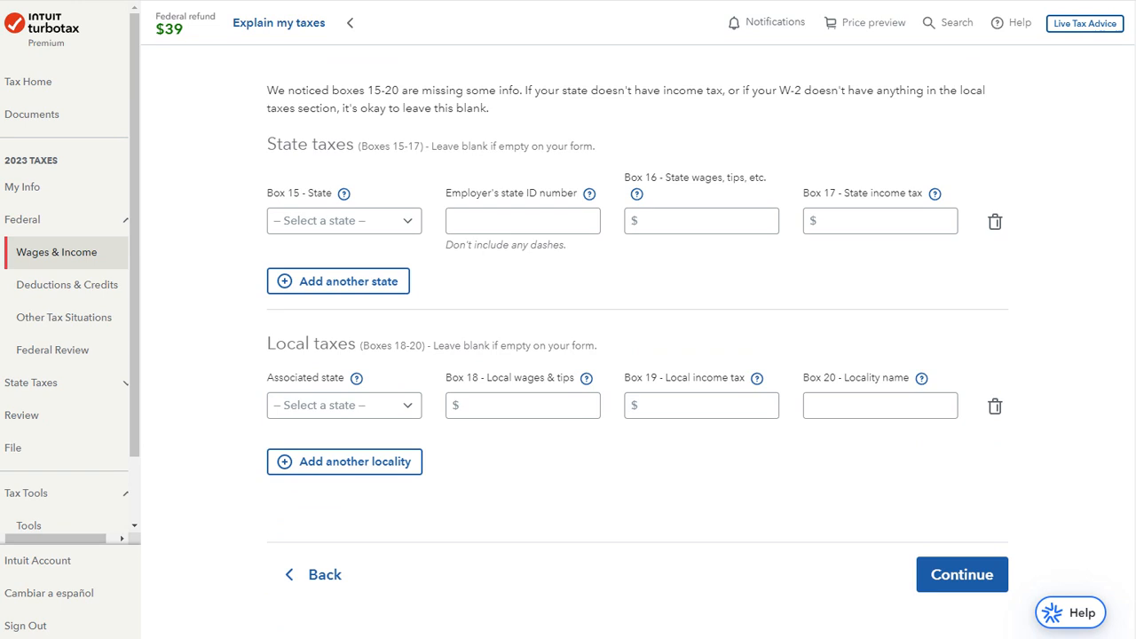
pyautogui.click(962, 574)
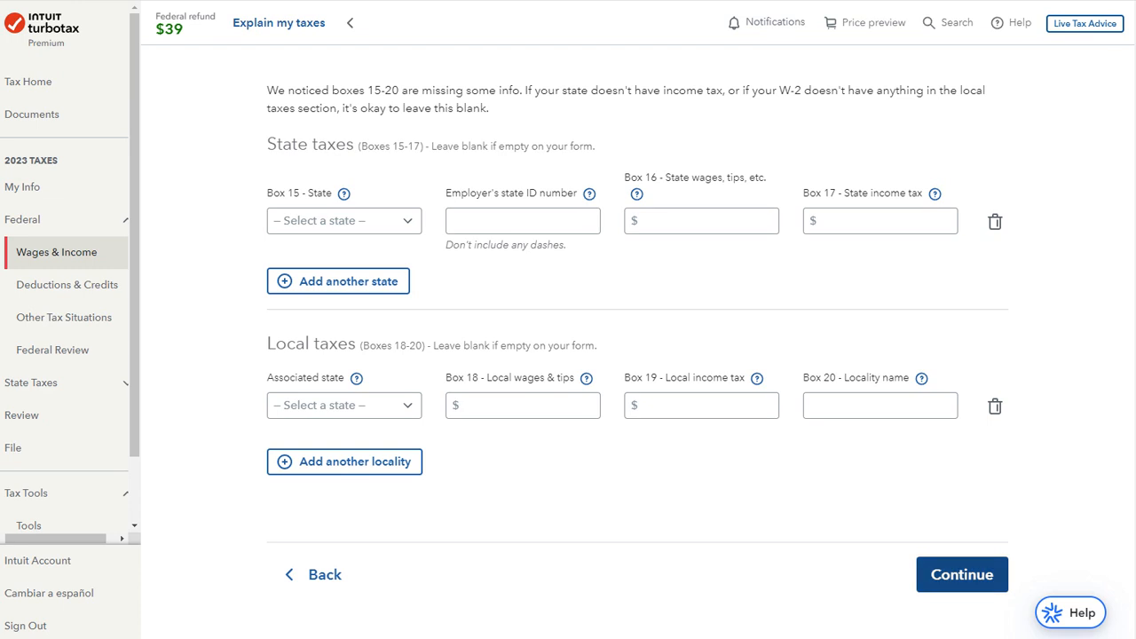
pyautogui.click(961, 574)
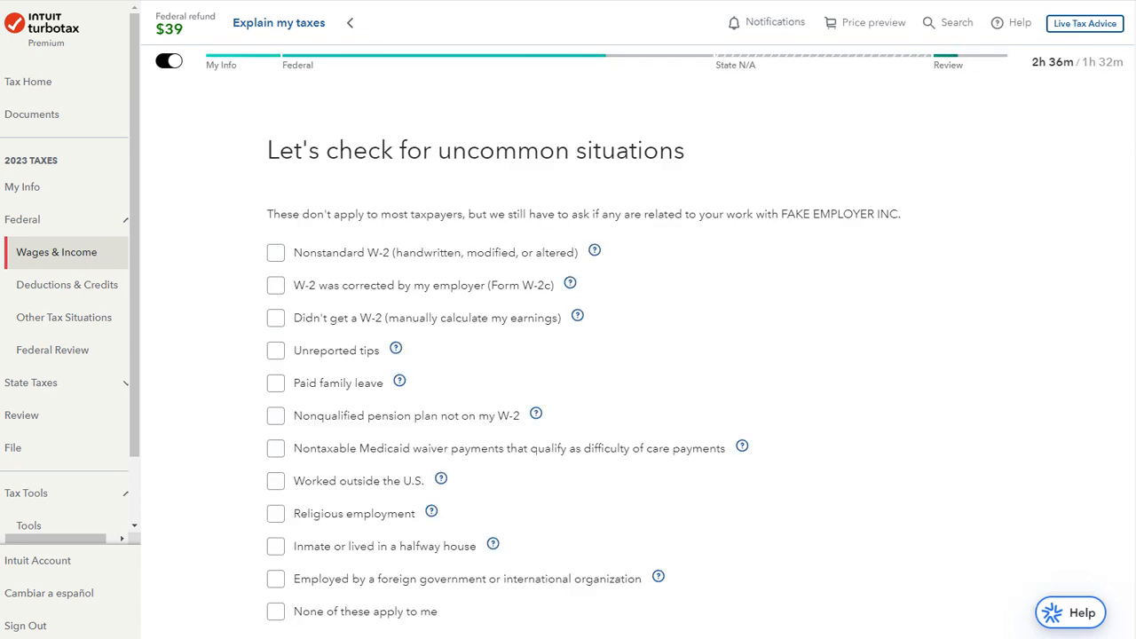
# - Declare that none of the uncommon situations apply to this W-2, continue, and finish the W-2 section for now
pyautogui.scroll(-2, 568, 355)
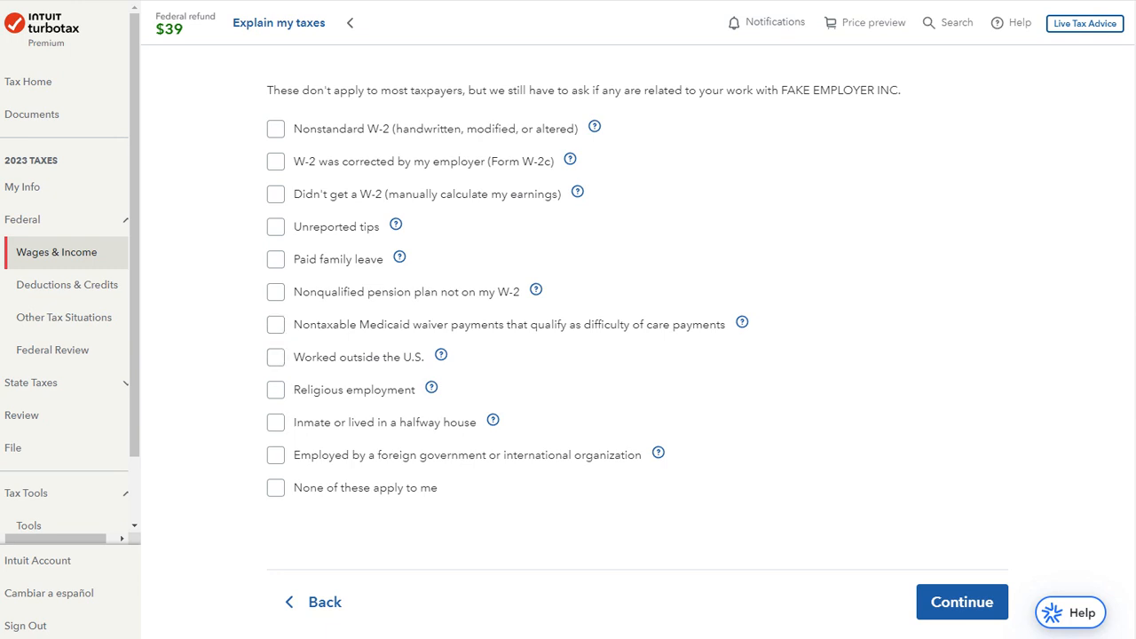
pyautogui.click(276, 487)
pyautogui.click(961, 602)
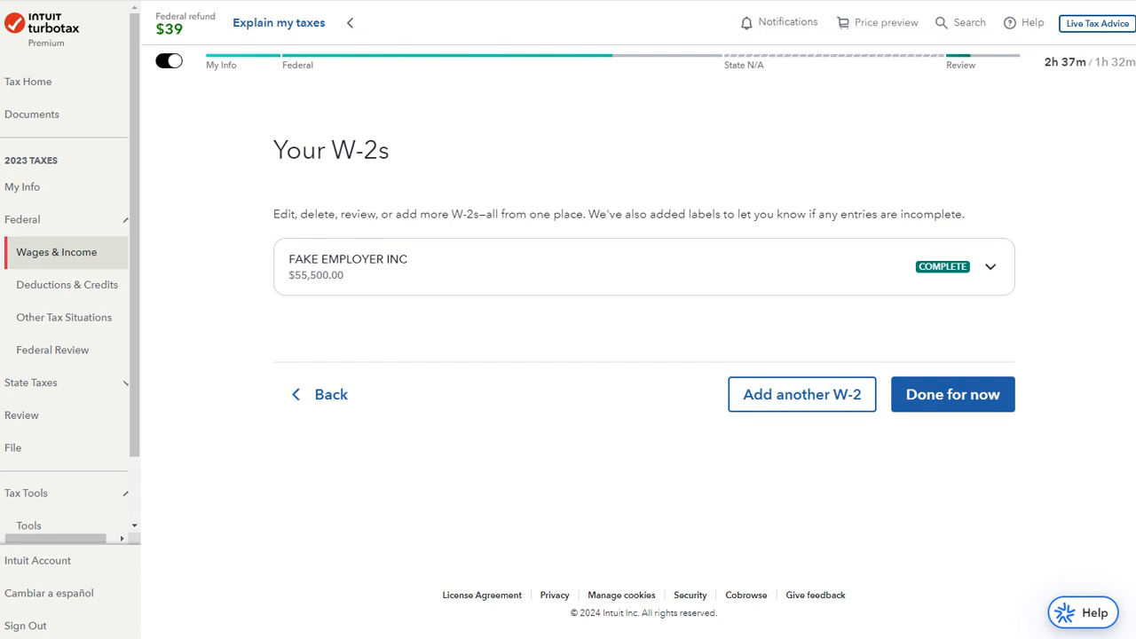
pyautogui.click(952, 394)
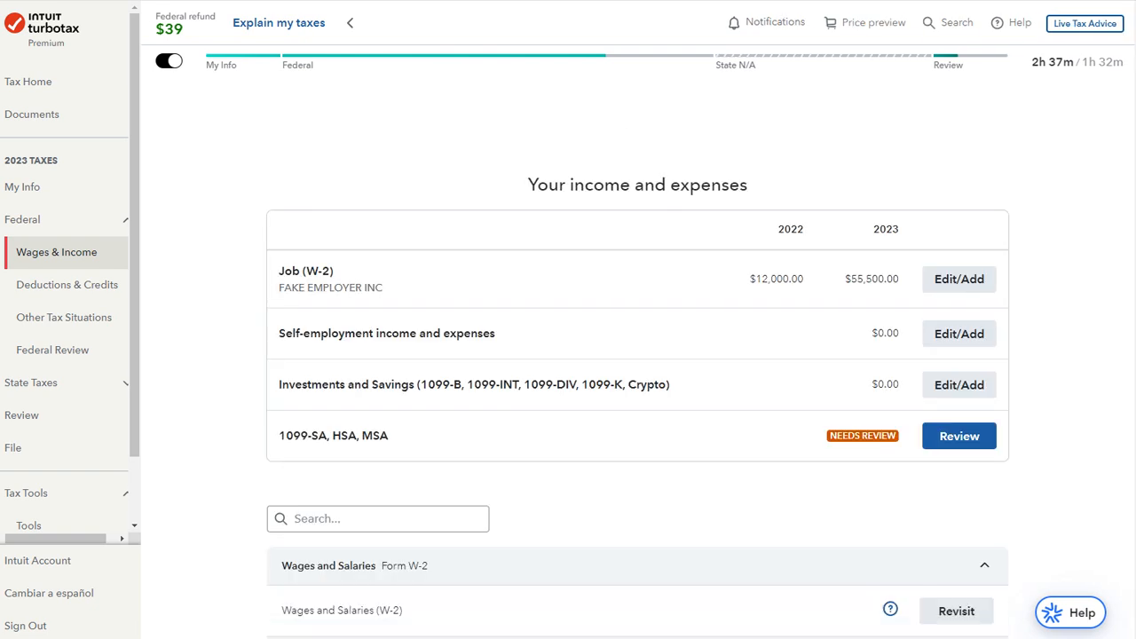
# - Expand the Investments and Savings category, revisit Interest on 1099-INT, and look over the 2023 investment income question
pyautogui.scroll(-3, 637, 372)
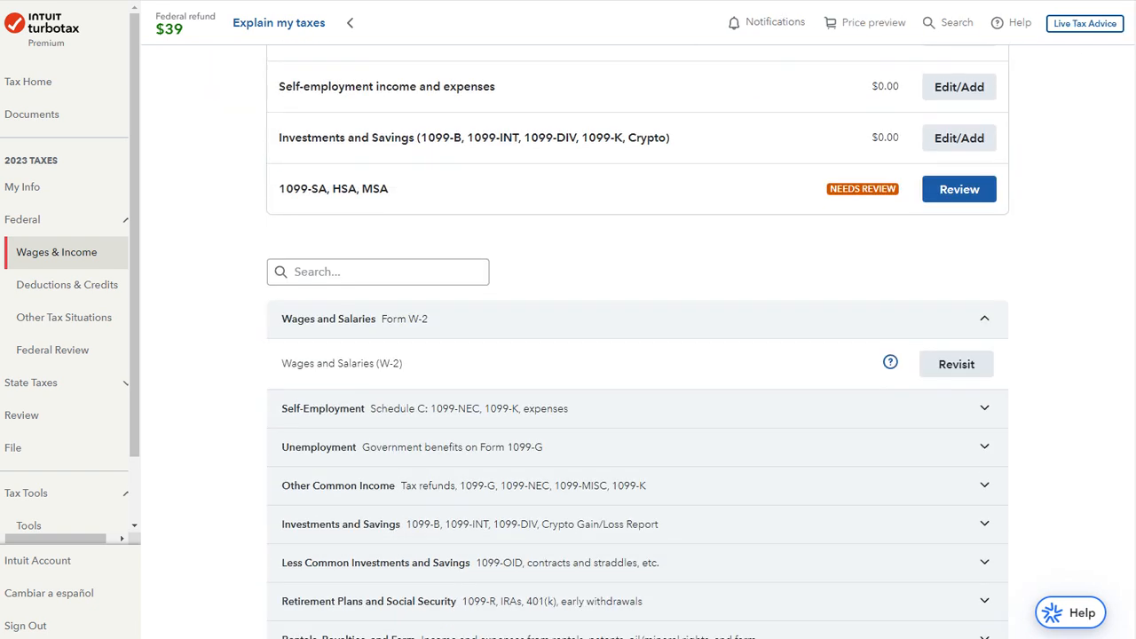
pyautogui.scroll(-2, 637, 355)
pyautogui.scroll(-2, 637, 355)
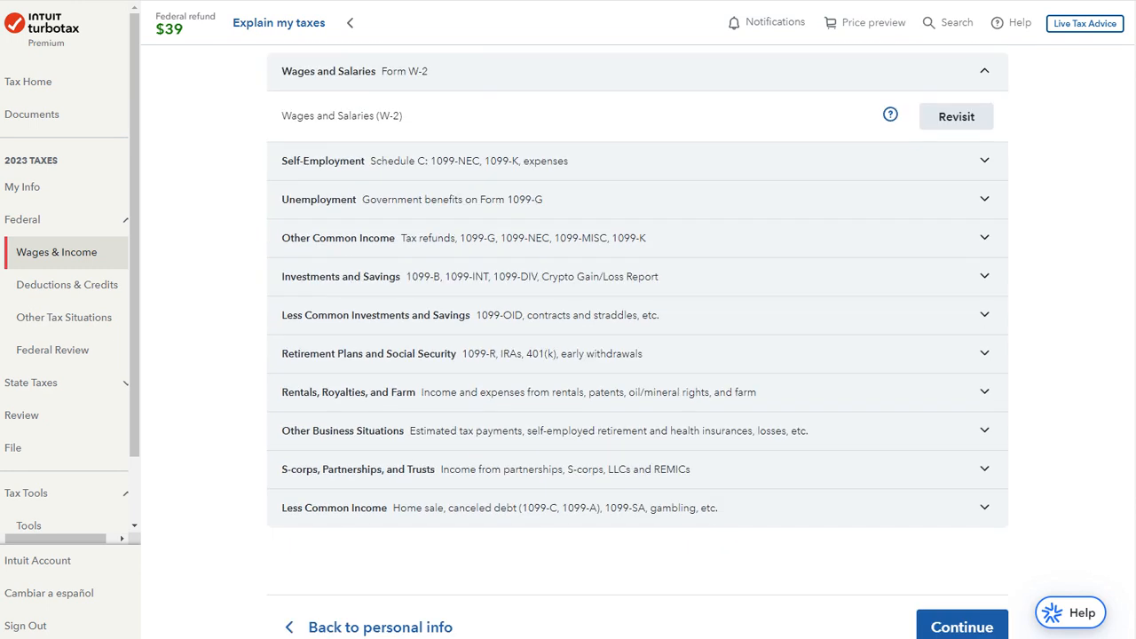
pyautogui.click(638, 276)
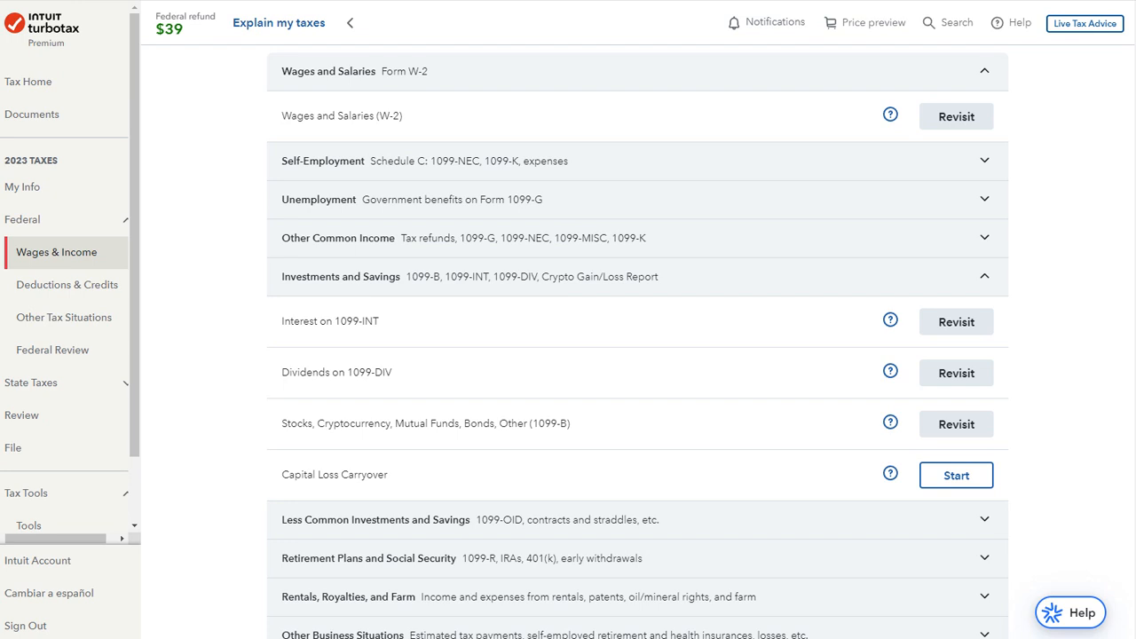
pyautogui.click(955, 321)
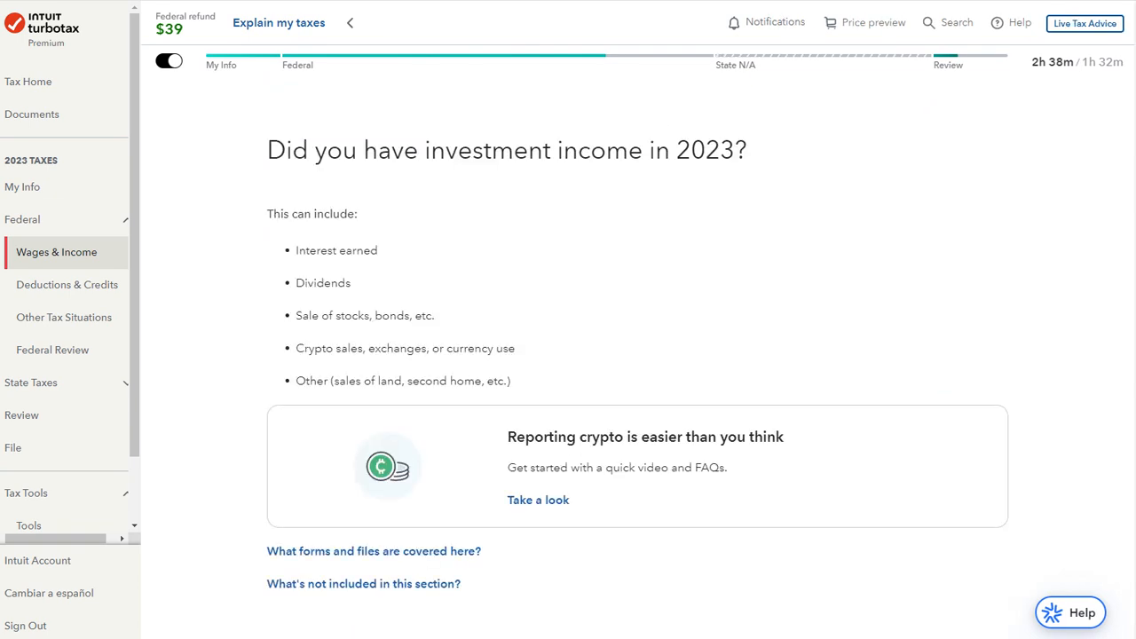
pyautogui.scroll(-2, 637, 355)
pyautogui.scroll(2, 637, 355)
pyautogui.scroll(-2, 637, 355)
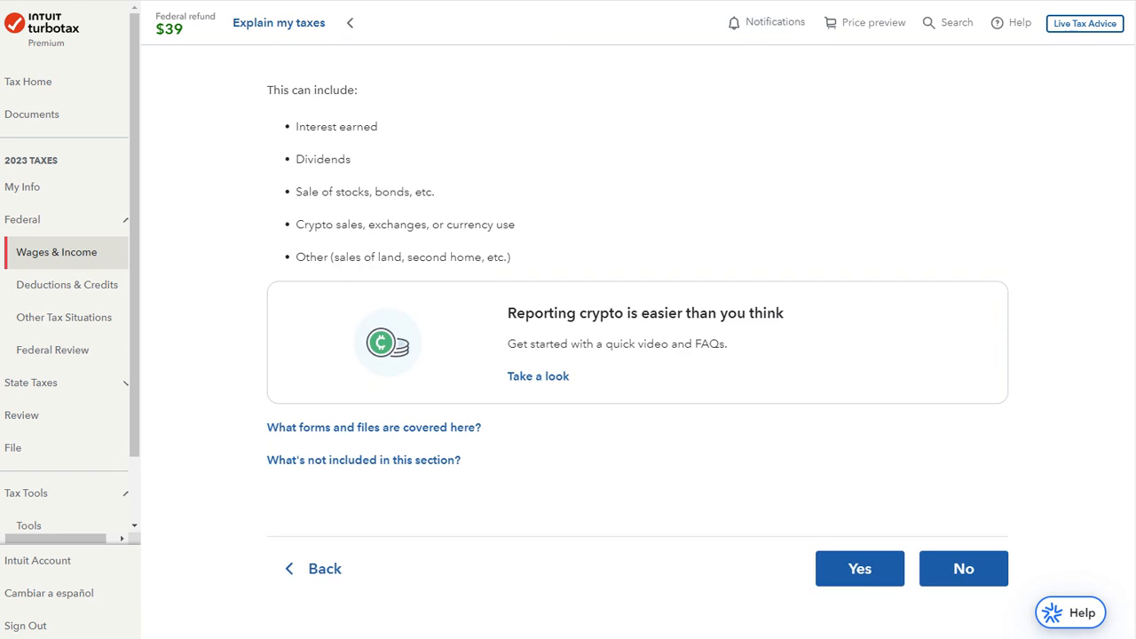
# - Answer Yes to having 2023 investment income and No to having crypto income or losses, and continue
pyautogui.click(859, 568)
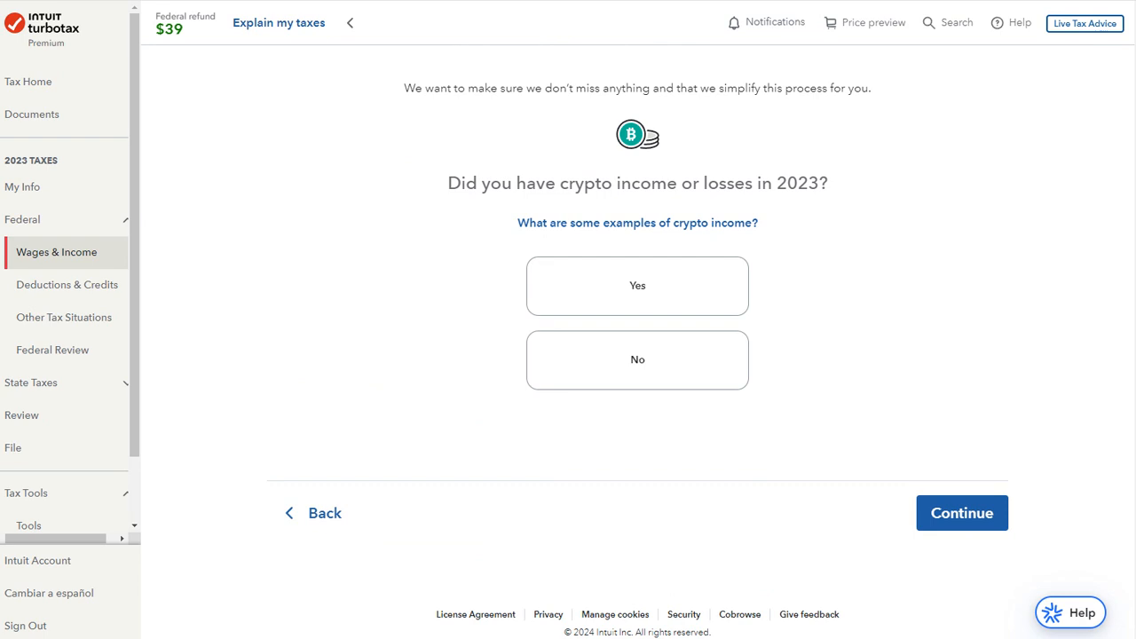
pyautogui.click(637, 359)
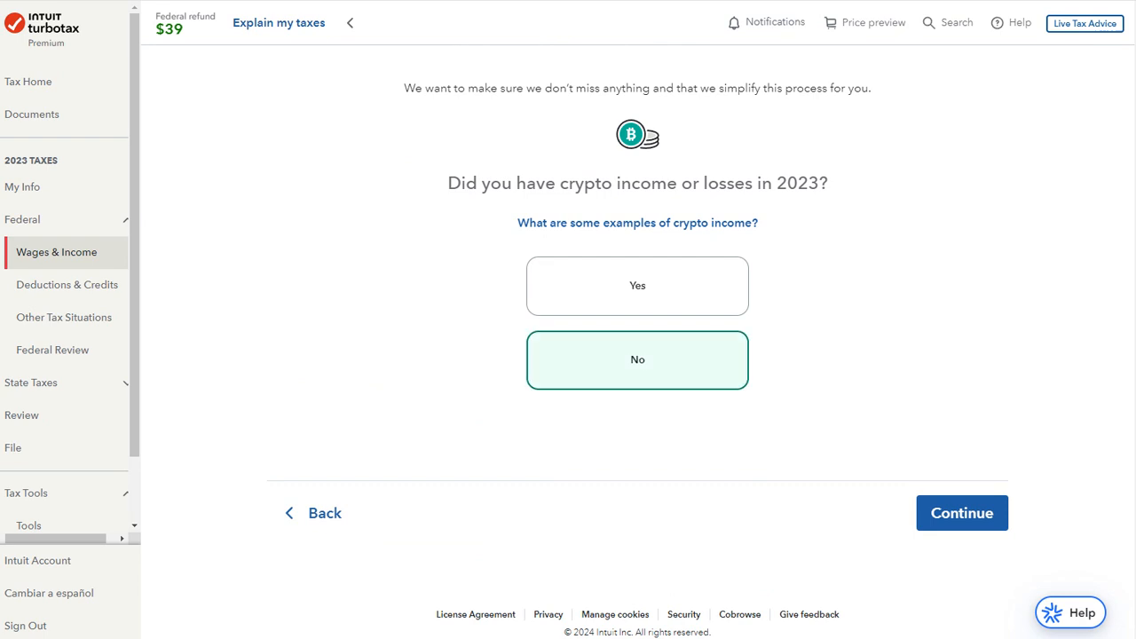
pyautogui.click(961, 513)
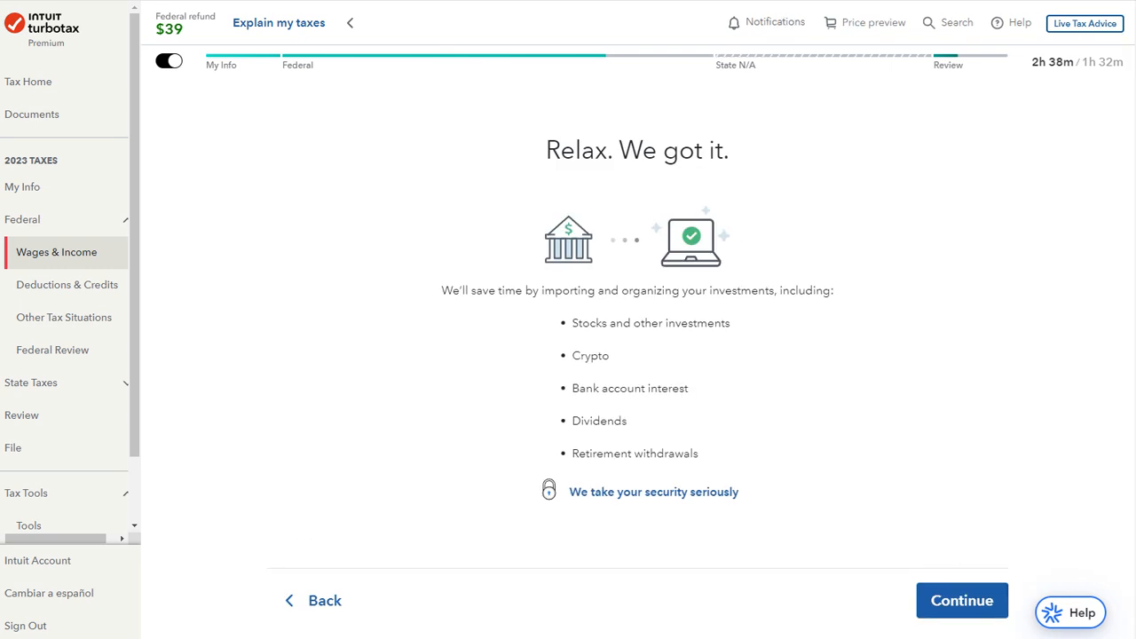
# - Continue past the investment import introduction and choose to enter the information a different way instead of importing from a financial institution
pyautogui.scroll(-2, 637, 355)
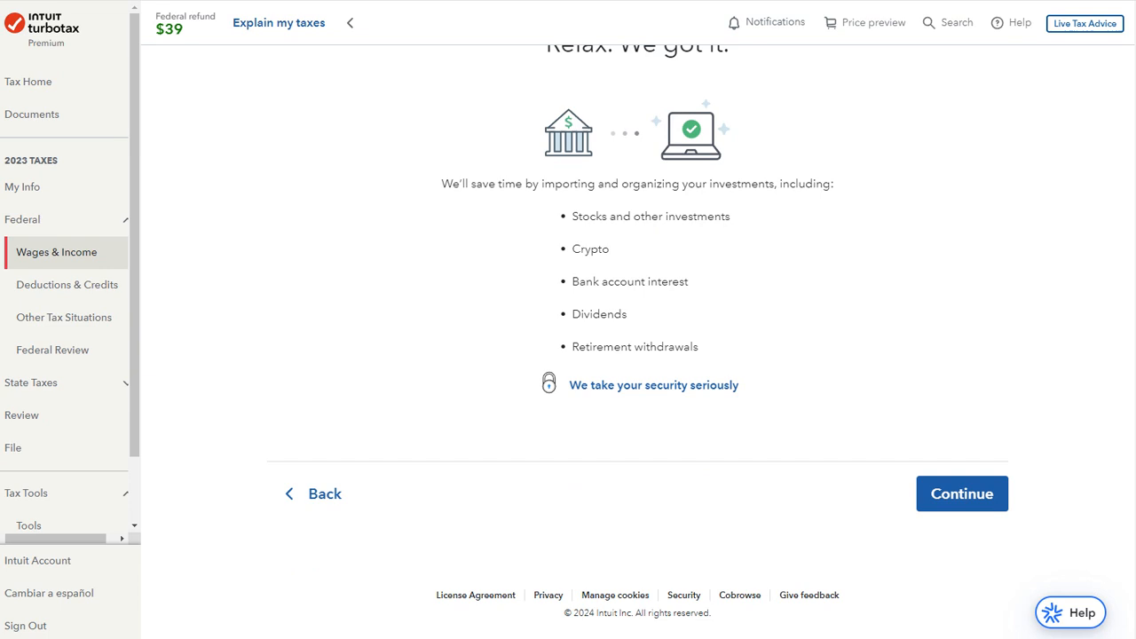
pyautogui.scroll(2, 637, 355)
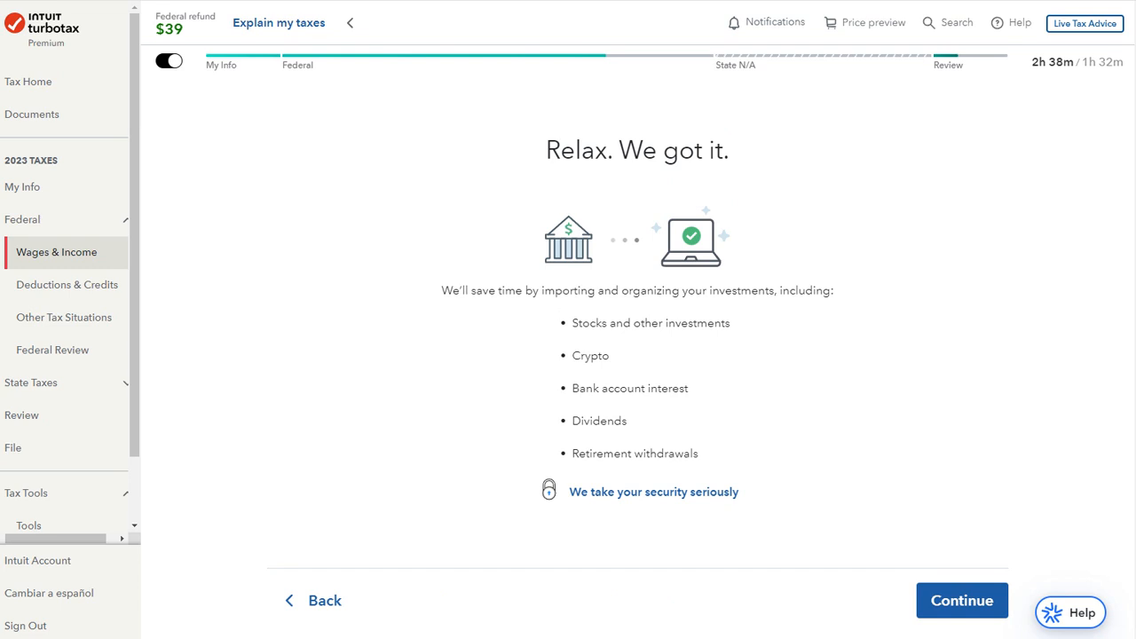
pyautogui.click(961, 600)
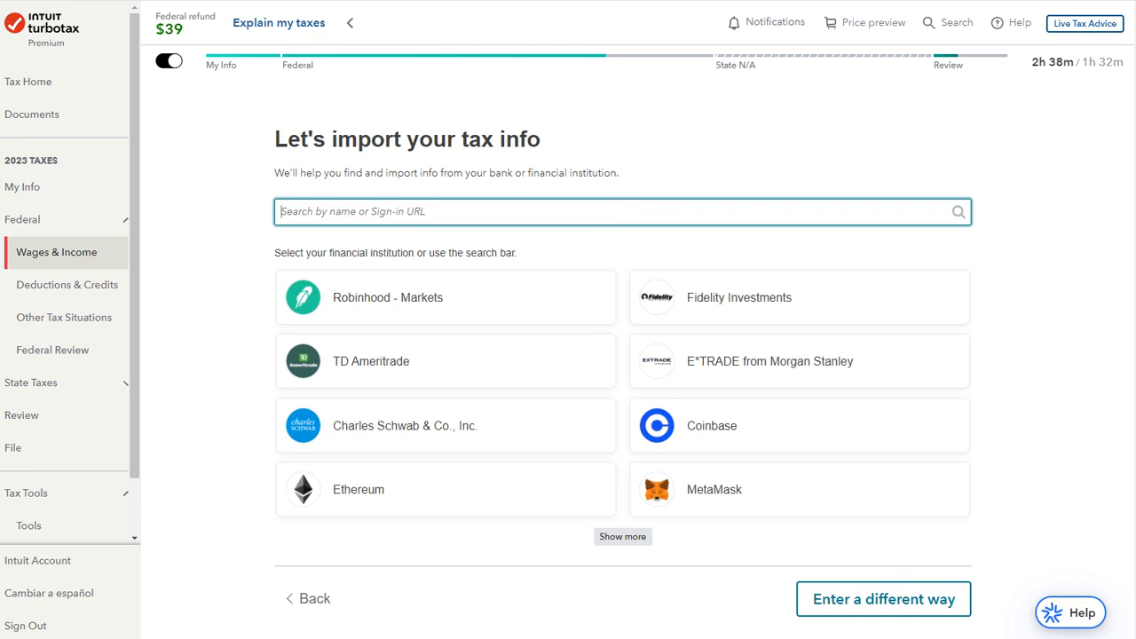
pyautogui.scroll(-1, 638, 342)
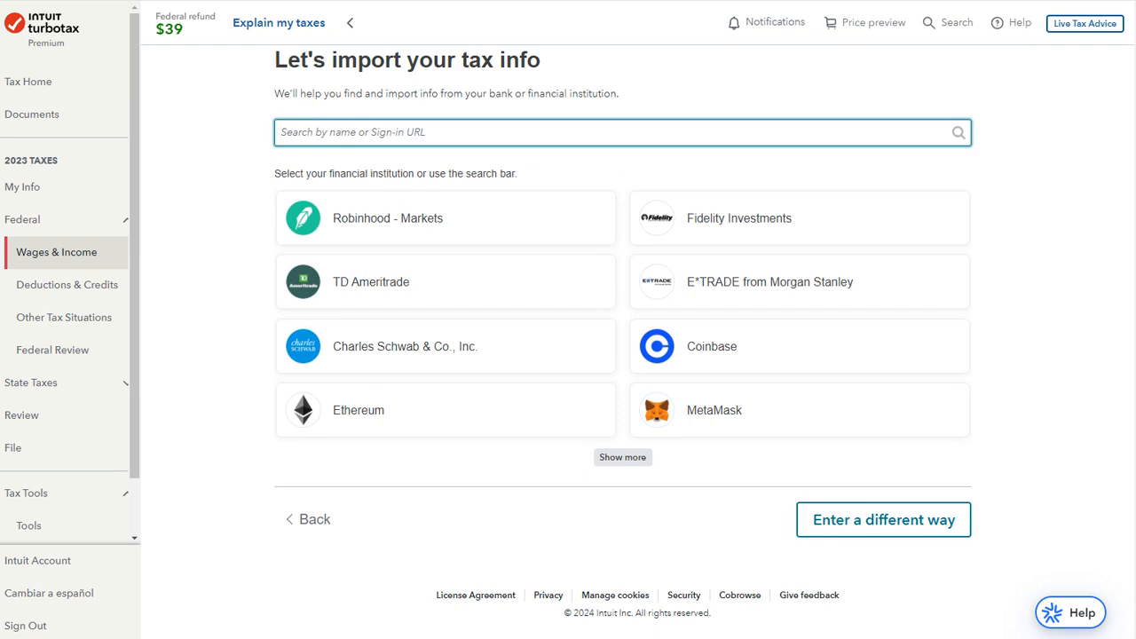
pyautogui.click(883, 519)
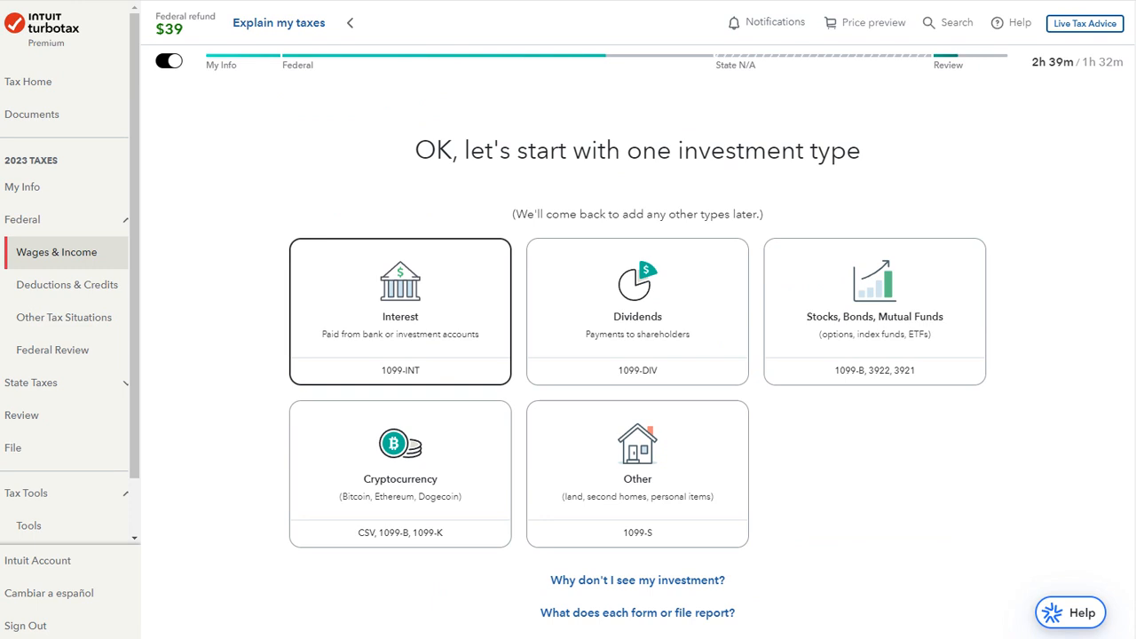
# - Choose Interest (1099-INT) as the investment type and opt to enter the form manually
pyautogui.click(399, 311)
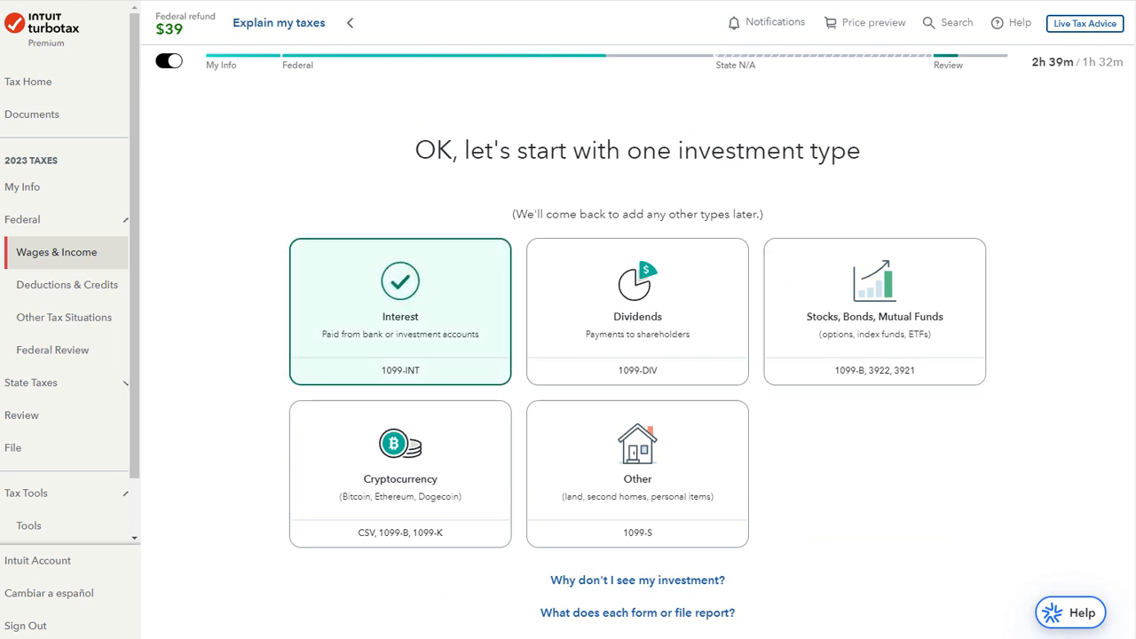
pyautogui.scroll(-3, 637, 355)
pyautogui.click(959, 491)
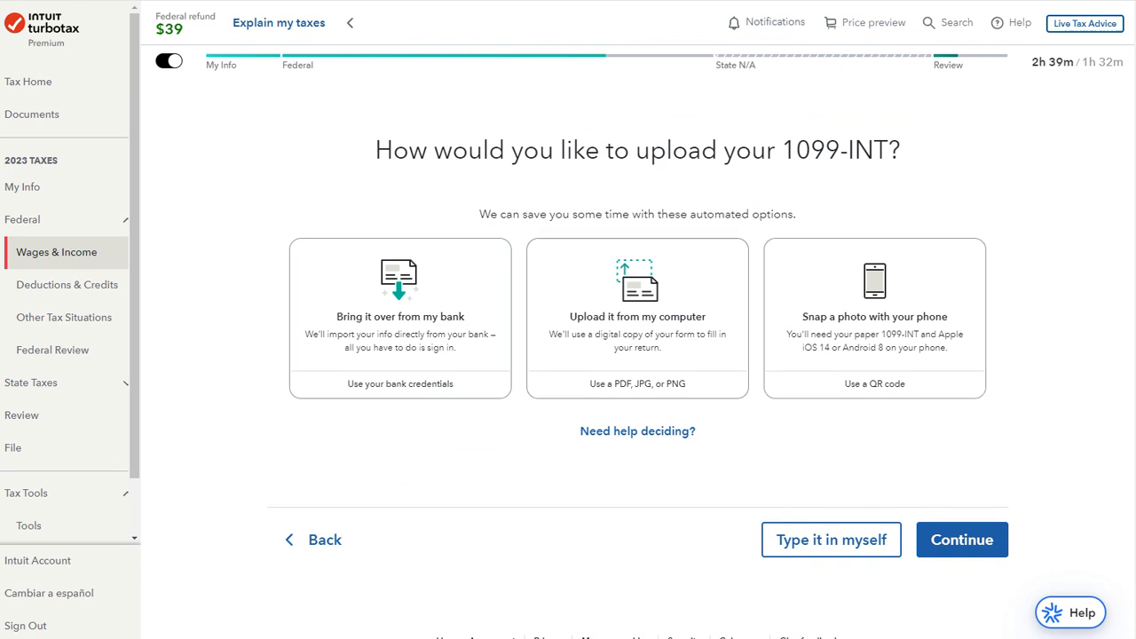
pyautogui.click(830, 540)
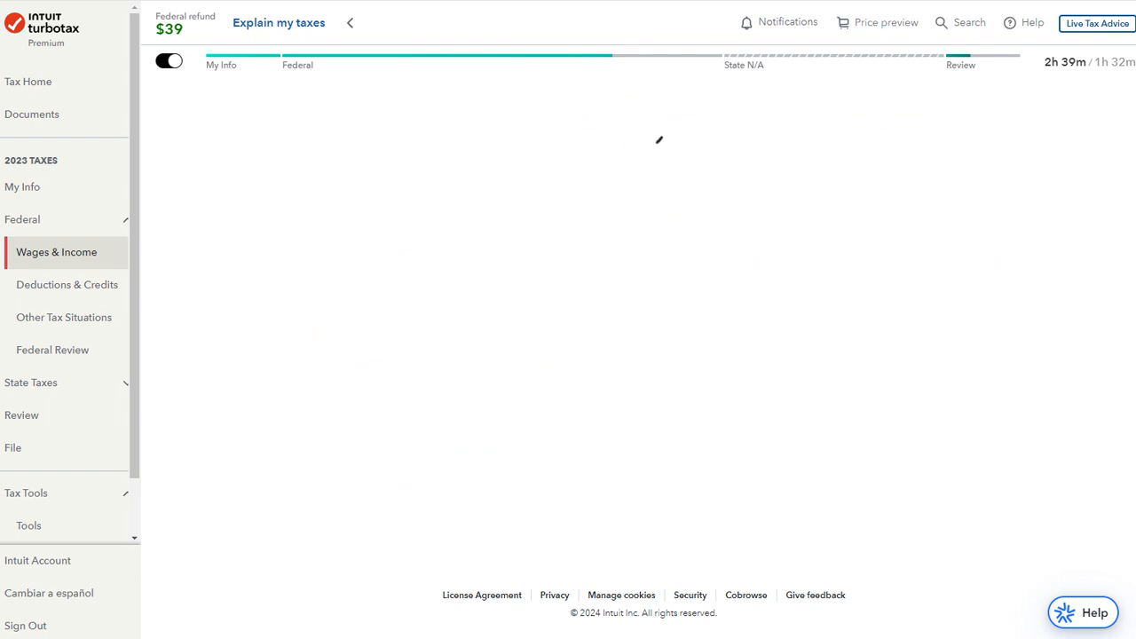
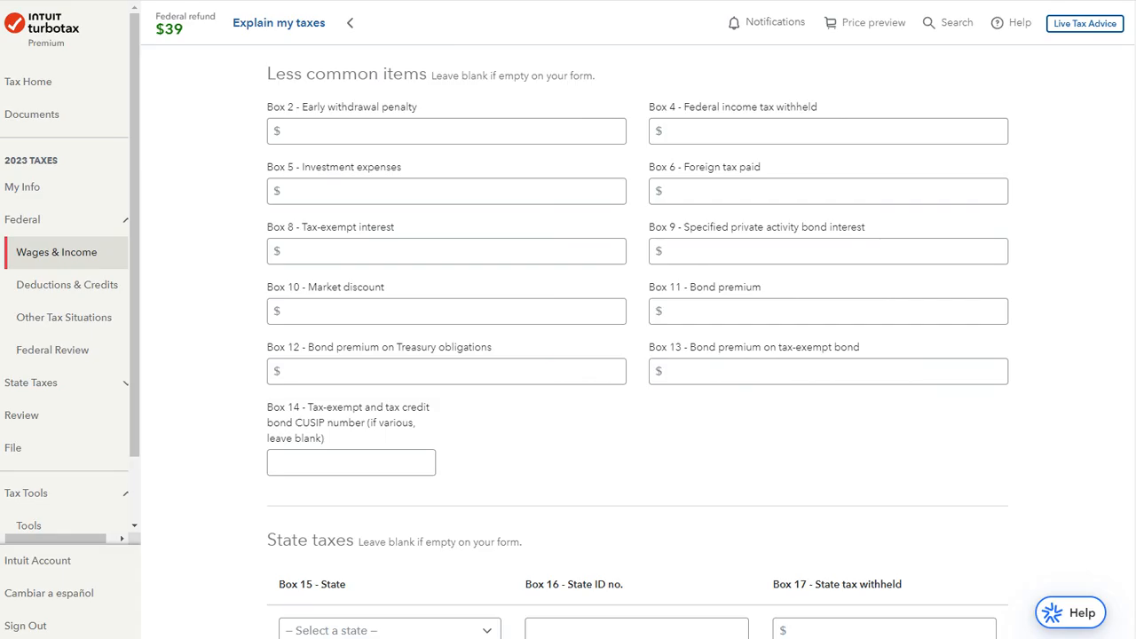
# - Enter $65 for Box 8 tax-exempt interest on the 1099-INT, leave the other less common and state boxes blank, and continue
pyautogui.click(443, 251)
pyautogui.write('65')
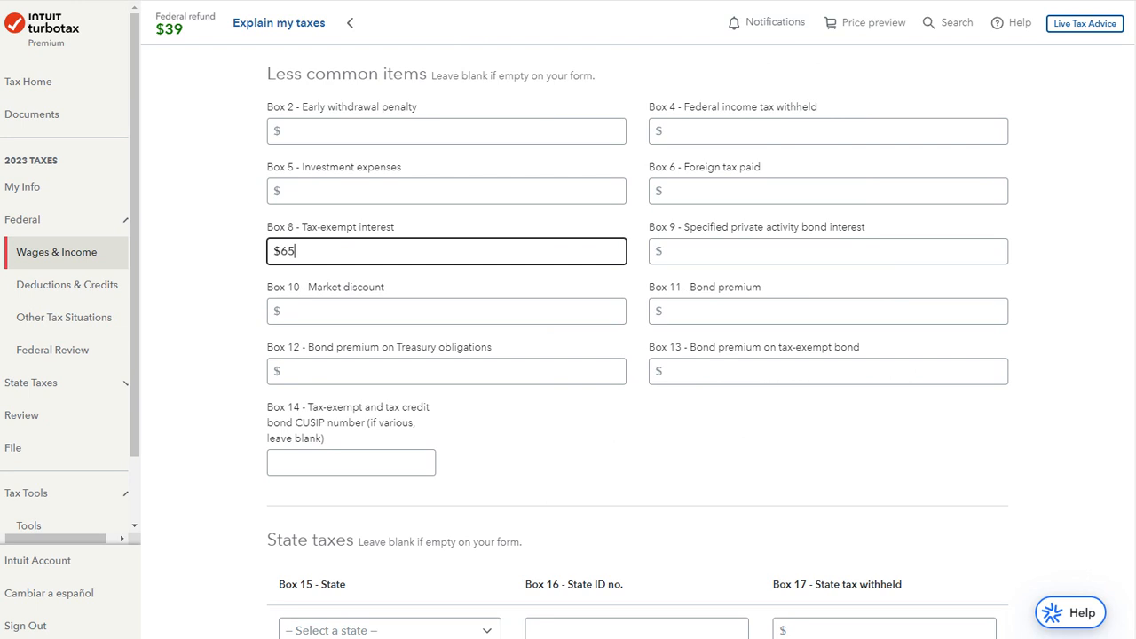
pyautogui.click(828, 311)
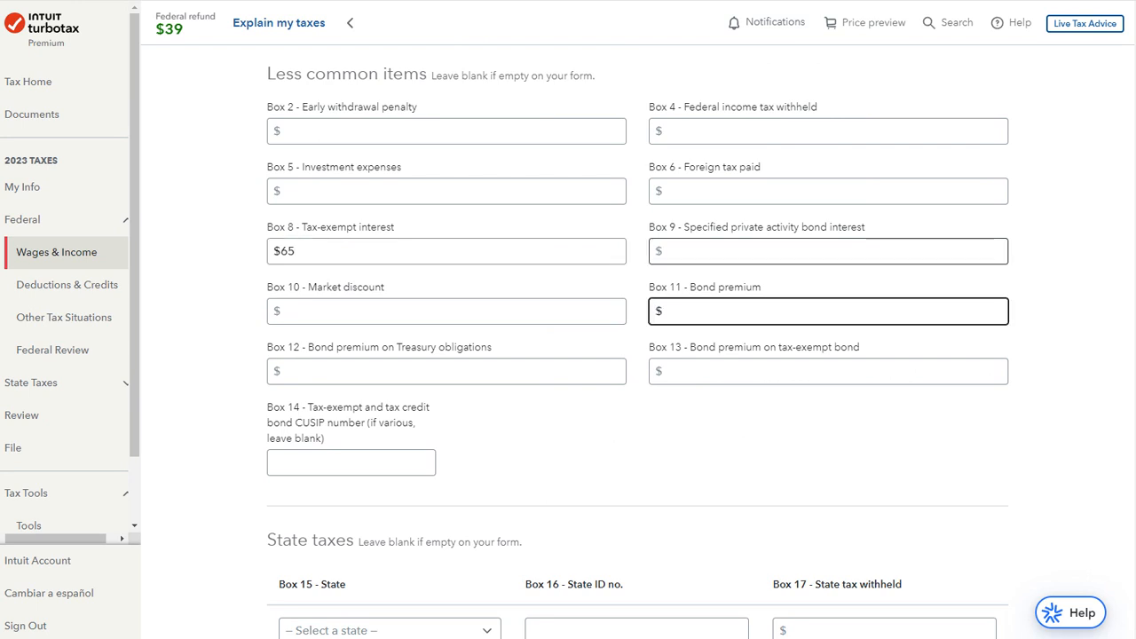
pyautogui.scroll(-4, 852, 257)
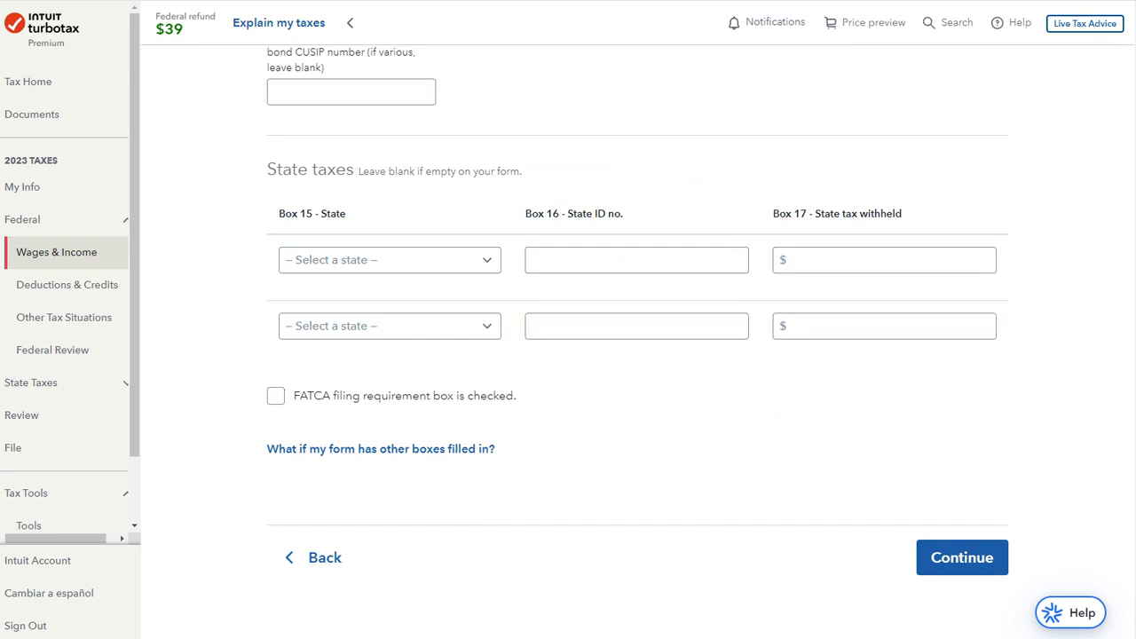
pyautogui.click(960, 556)
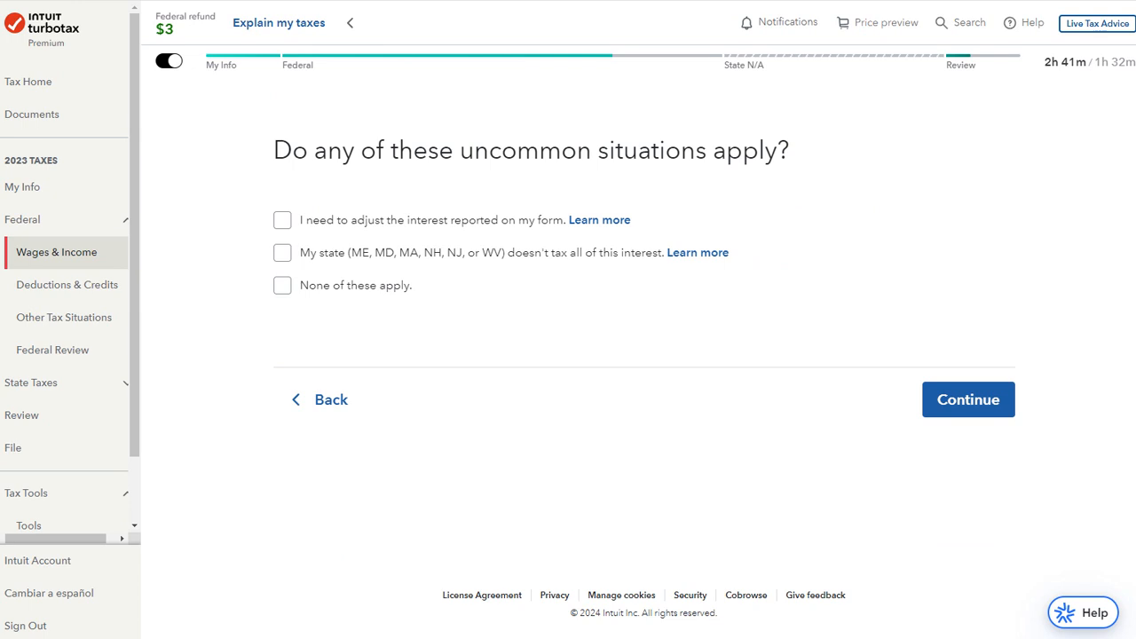
# - Declare that no uncommon situations apply to the 1099-INT and set Florida as the only state for the tax-exempt interest
pyautogui.click(282, 285)
pyautogui.click(968, 399)
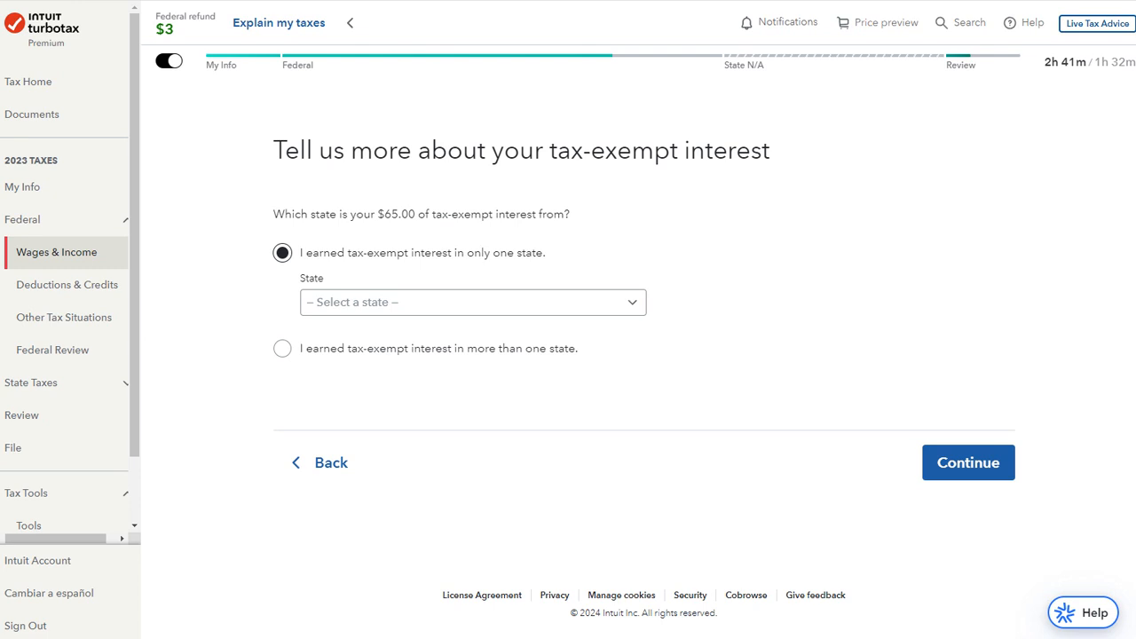
pyautogui.click(473, 302)
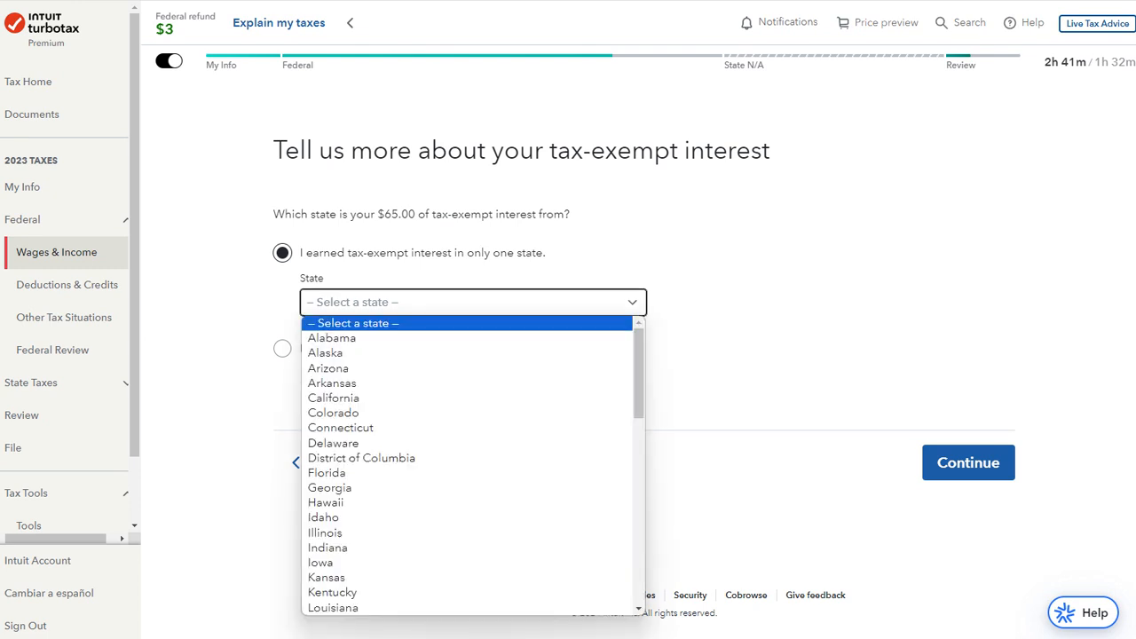
pyautogui.click(327, 472)
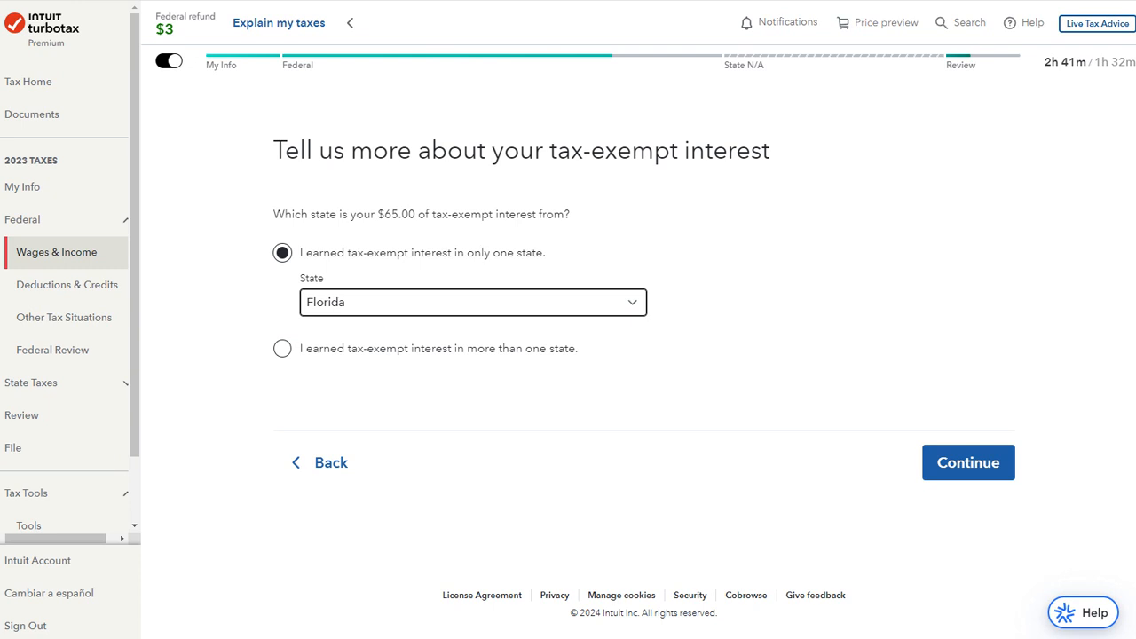
pyautogui.click(472, 302)
pyautogui.press('Return')
pyautogui.click(967, 463)
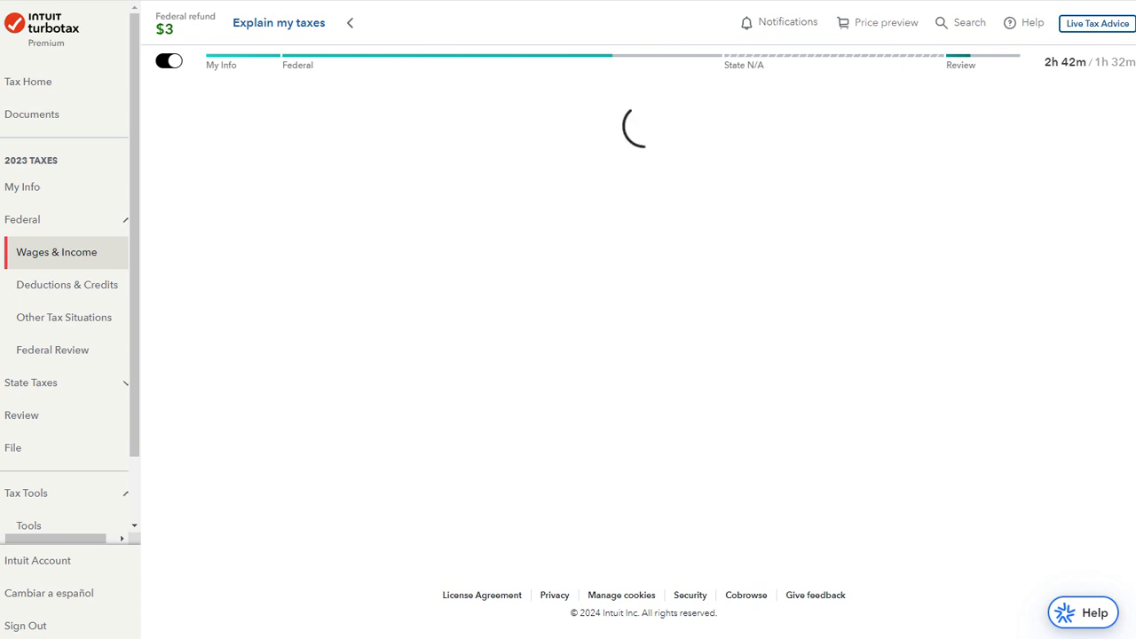
# - Check the 1099-INT entry's details in the investments and savings summary and confirm the section
pyautogui.scroll(-2, 639, 354)
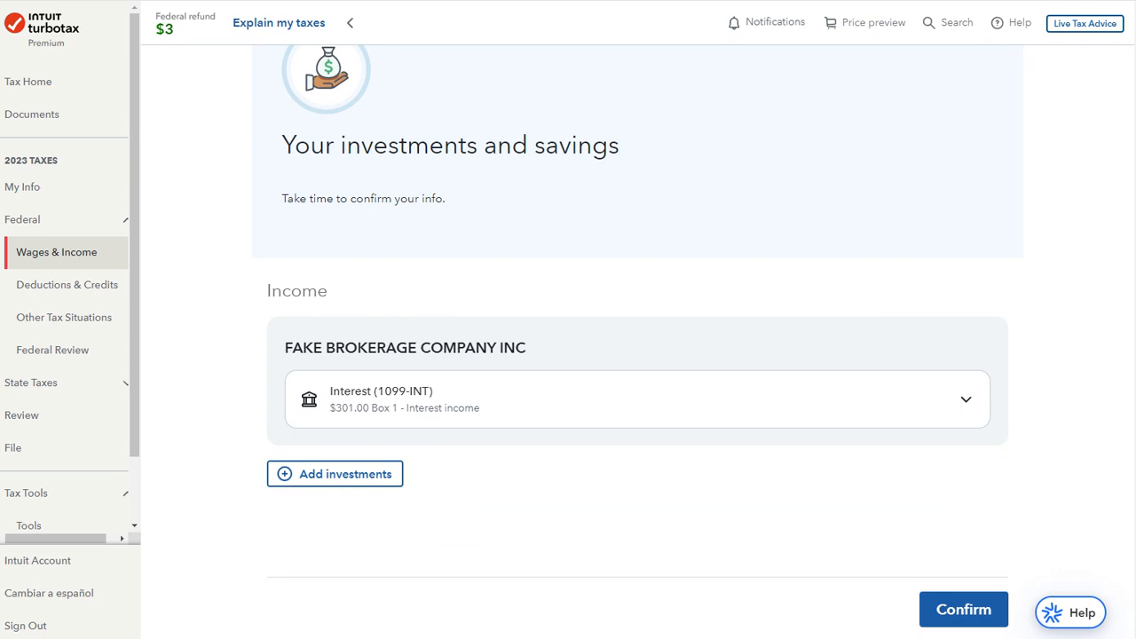
pyautogui.scroll(-1, 637, 342)
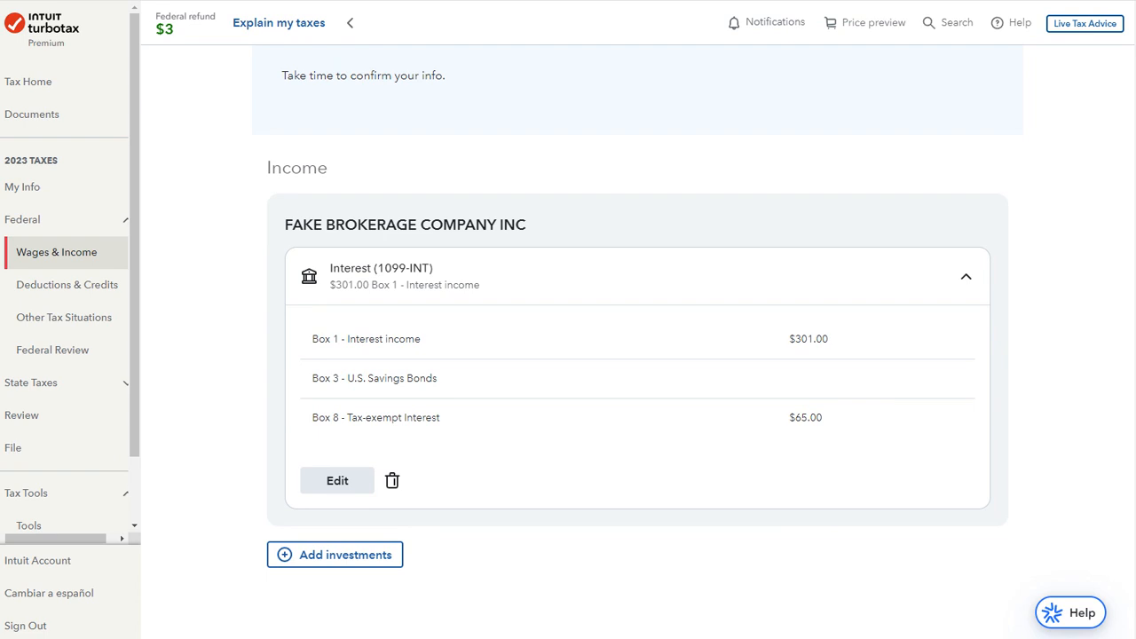
pyautogui.click(963, 493)
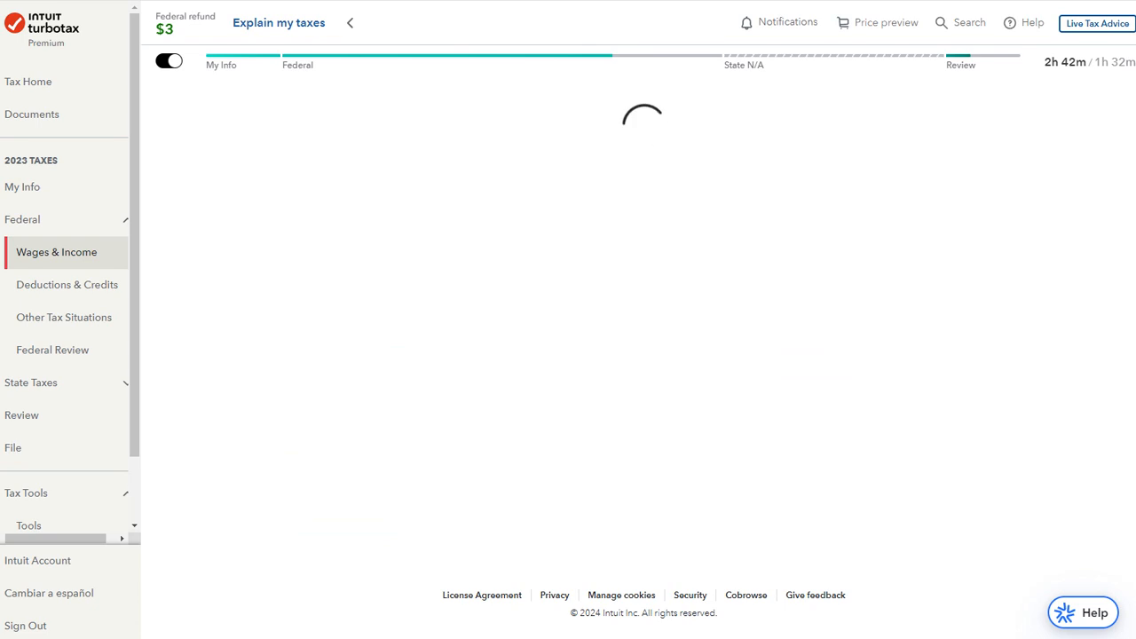
# - Start the review of 1099-SA, HSA, MSA and continue with only Health Savings Account (HSA) selected
pyautogui.scroll(-1, 638, 391)
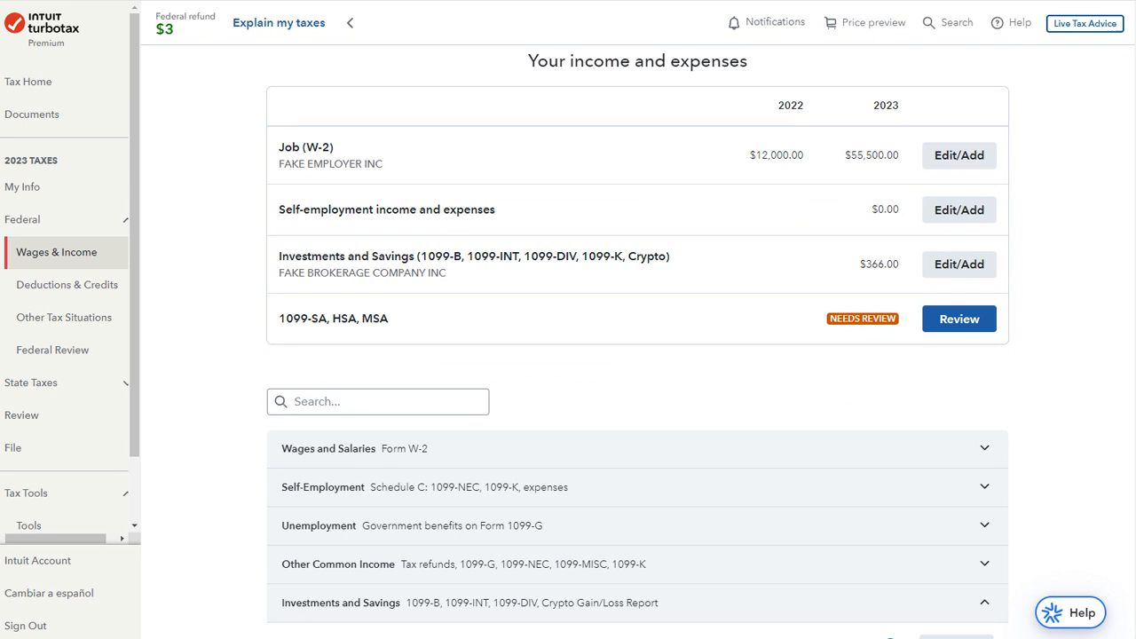
pyautogui.moveTo(330, 318); pyautogui.dragTo(357, 319)
pyautogui.click(355, 319)
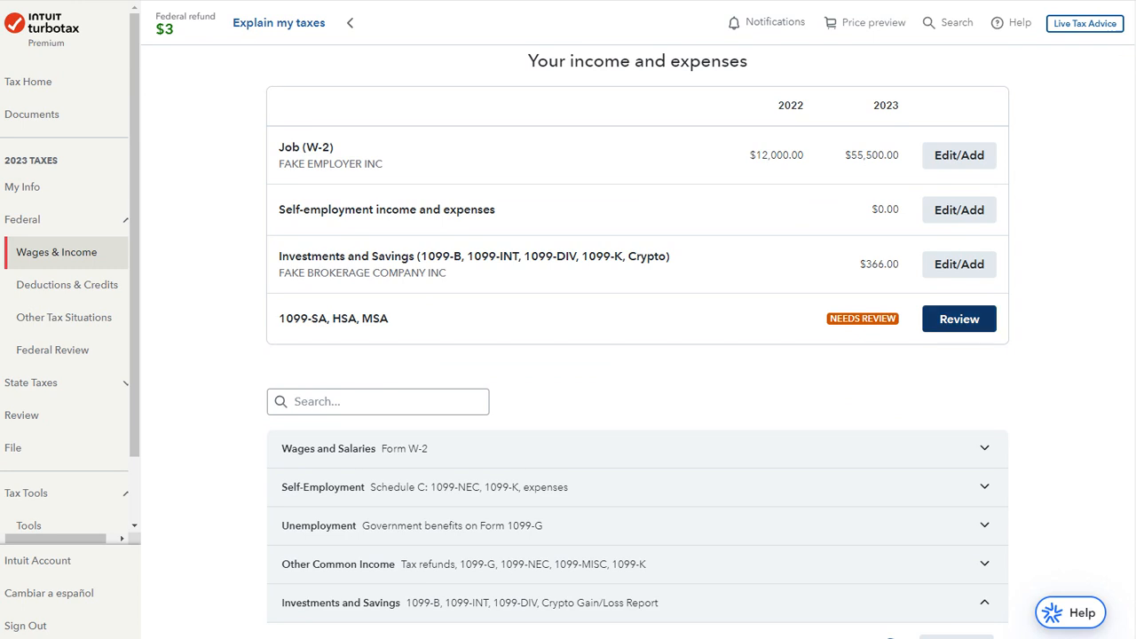
pyautogui.click(960, 318)
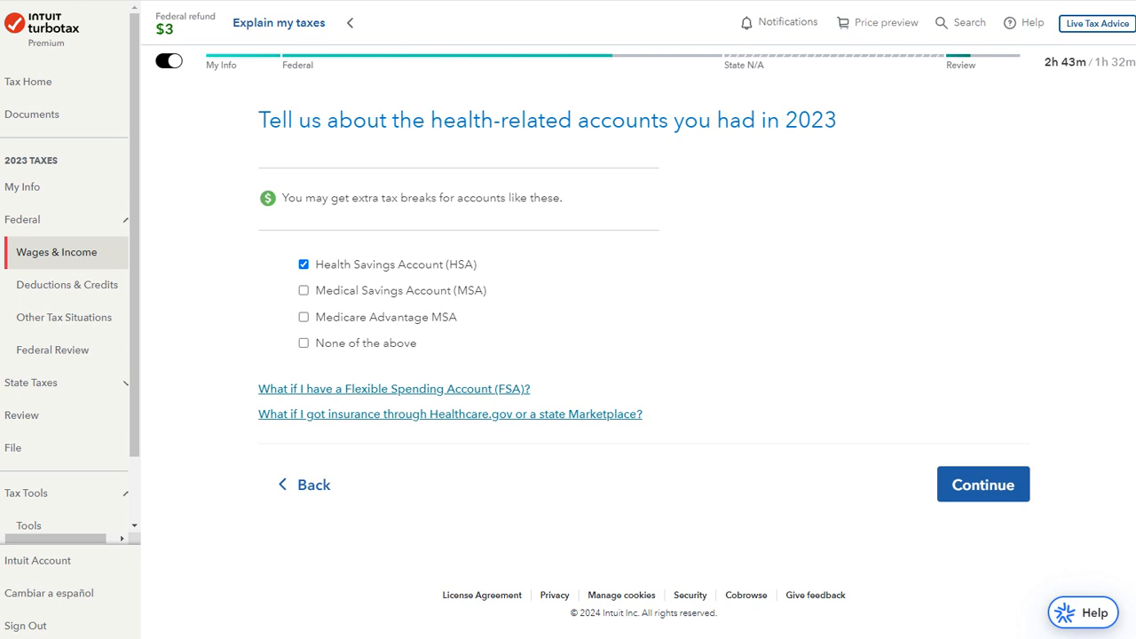
pyautogui.click(982, 484)
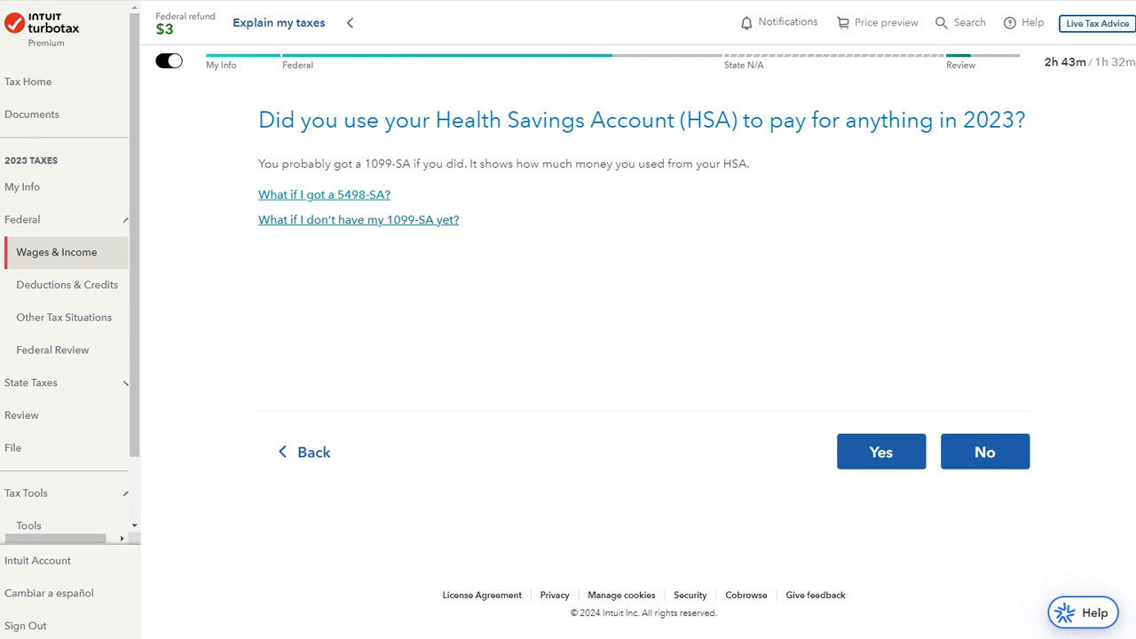
# - Answer No on HSA spending, inheritance, other employer contributions and 2023 Medicare, leaving personal HSA contributions at 0
pyautogui.click(985, 452)
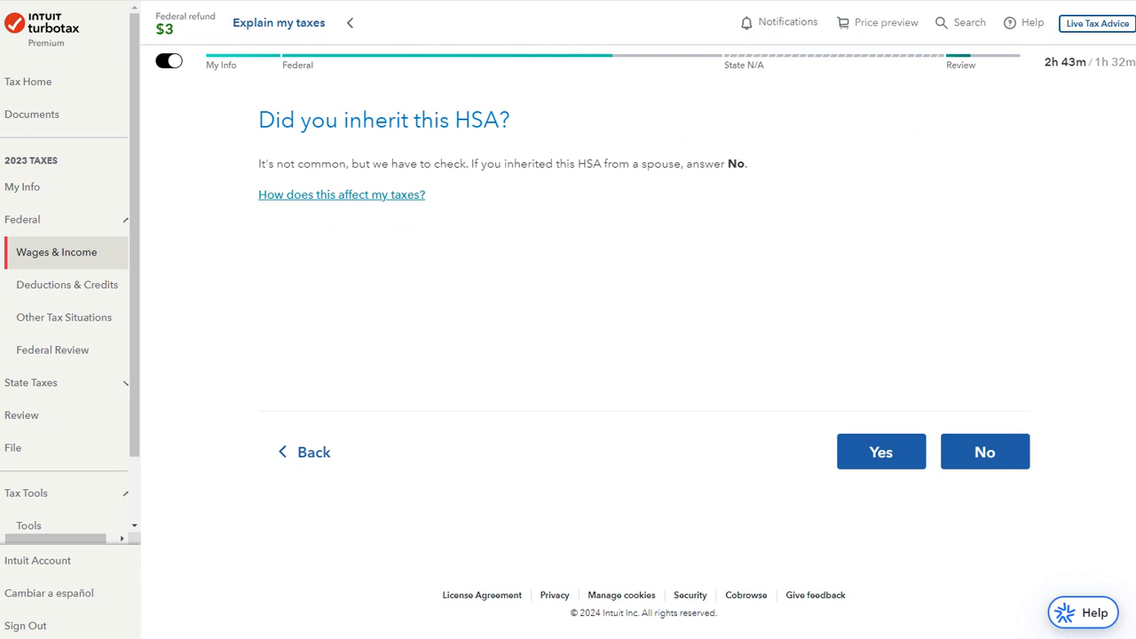
pyautogui.click(984, 452)
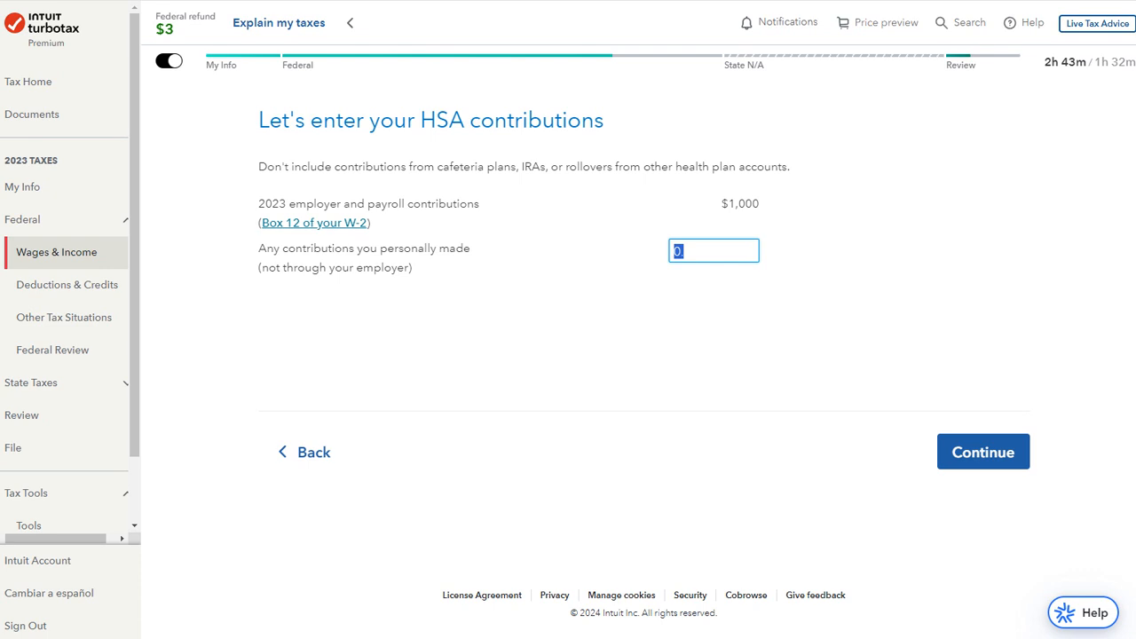
pyautogui.click(982, 451)
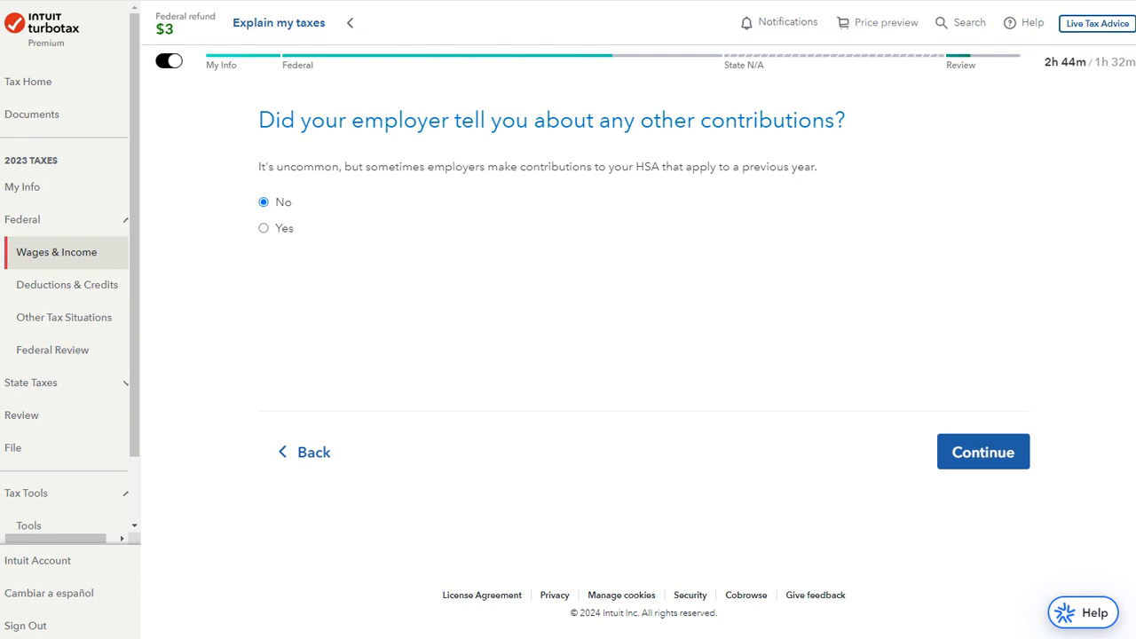
pyautogui.click(982, 452)
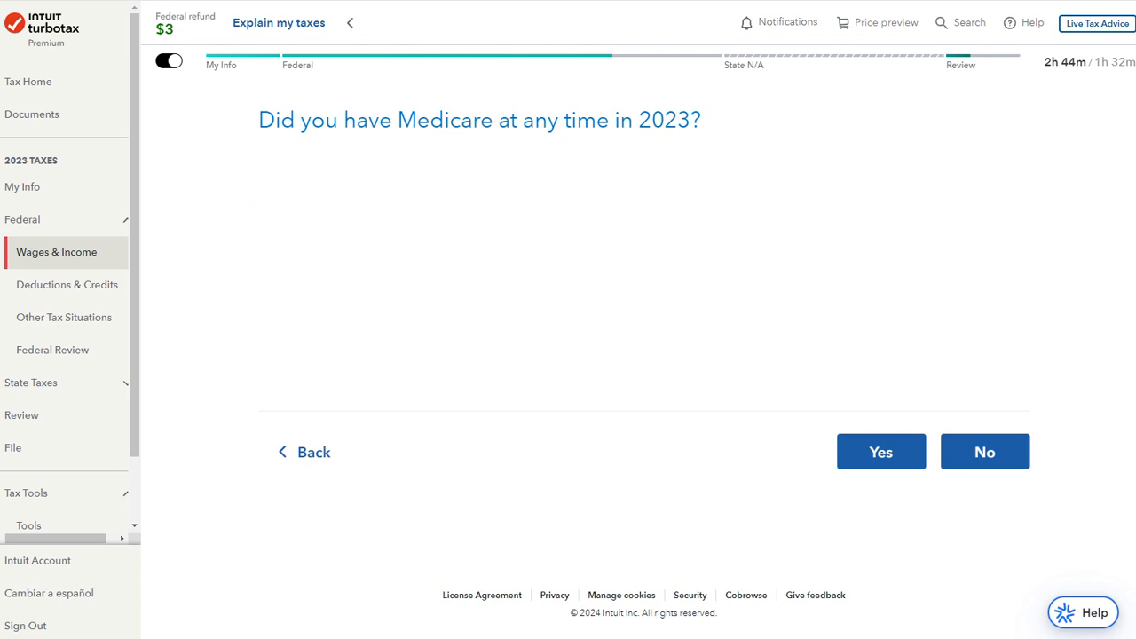
pyautogui.click(984, 452)
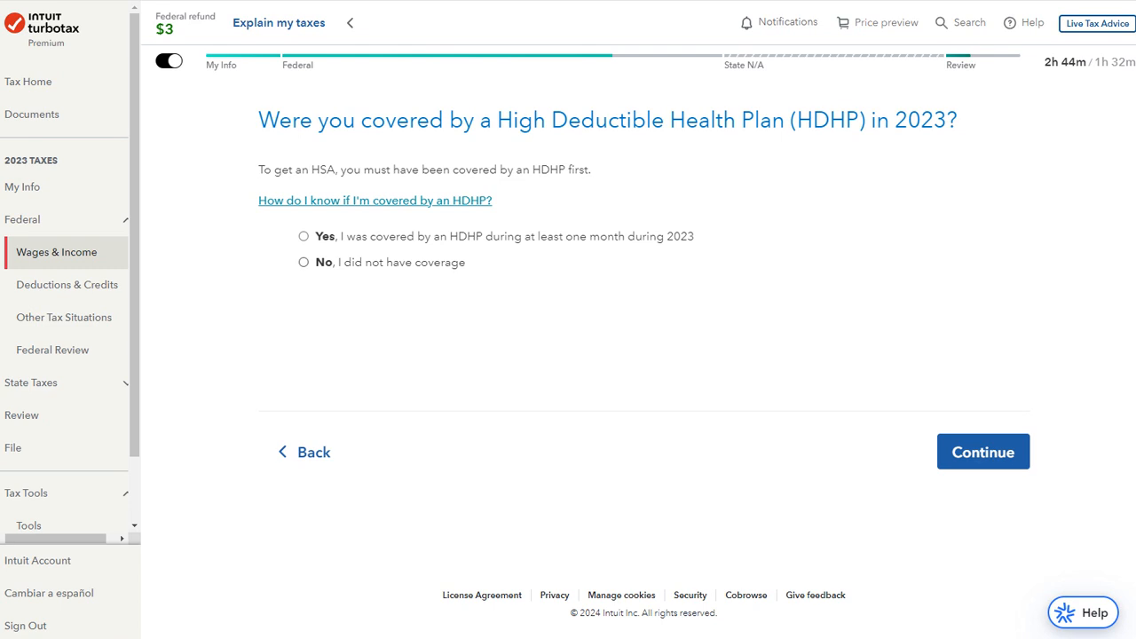
# - Report HDHP coverage under a Self only plan every month of 2023 and answer No to overfunding the HSA in 2022
pyautogui.click(303, 236)
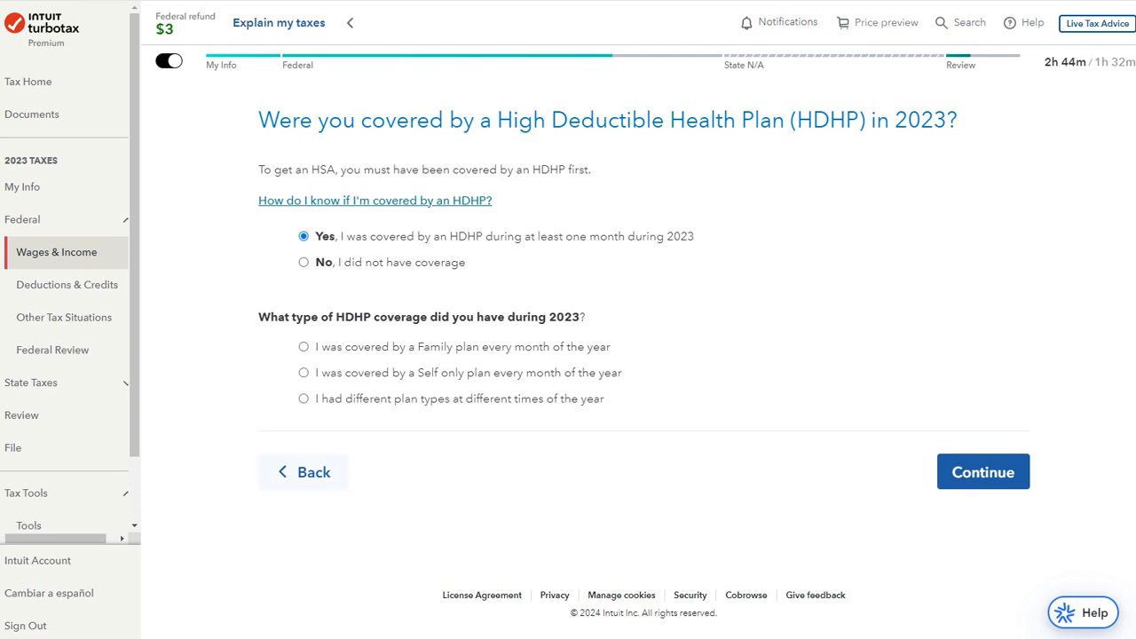
pyautogui.click(303, 372)
pyautogui.click(982, 471)
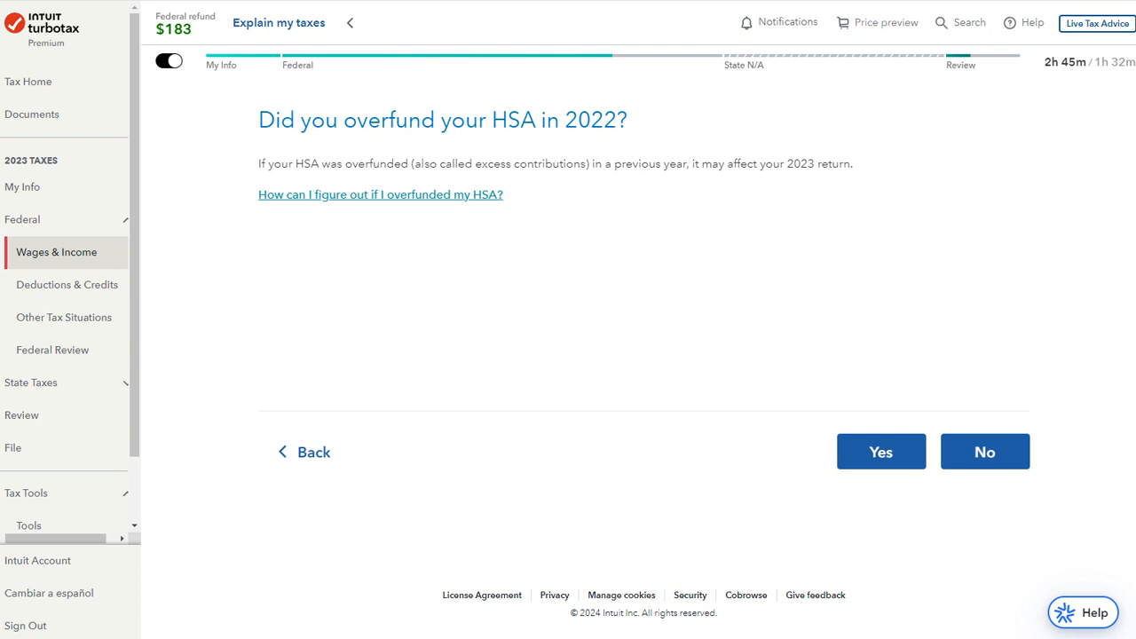
pyautogui.click(984, 451)
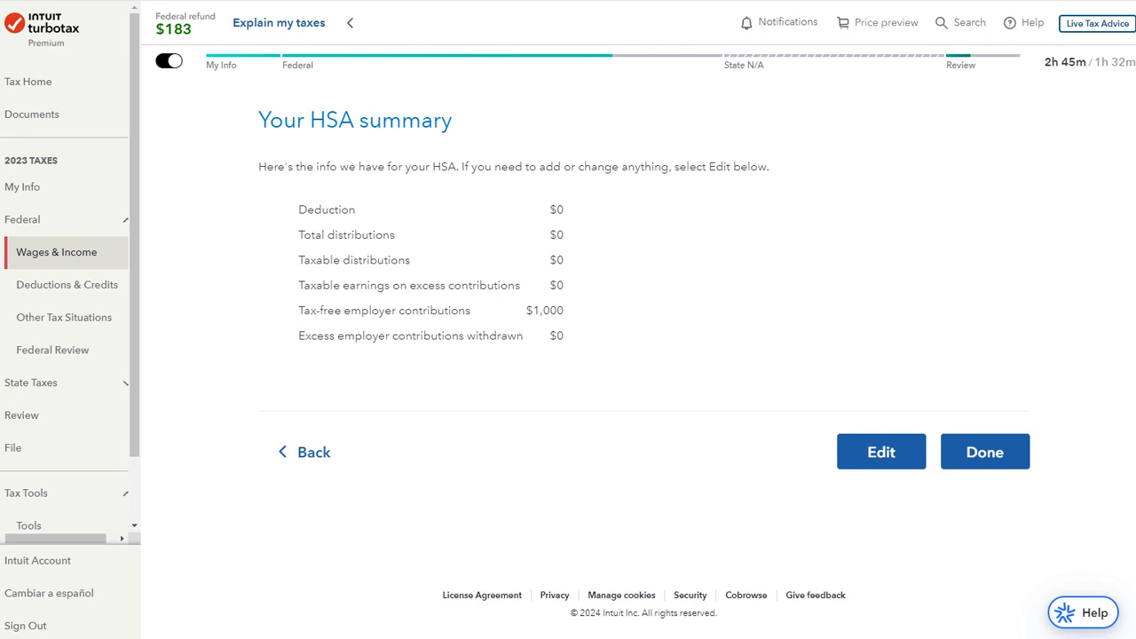
# - Finish the HSA summary and the income section, and move on to Deductions & Credits
pyautogui.click(984, 451)
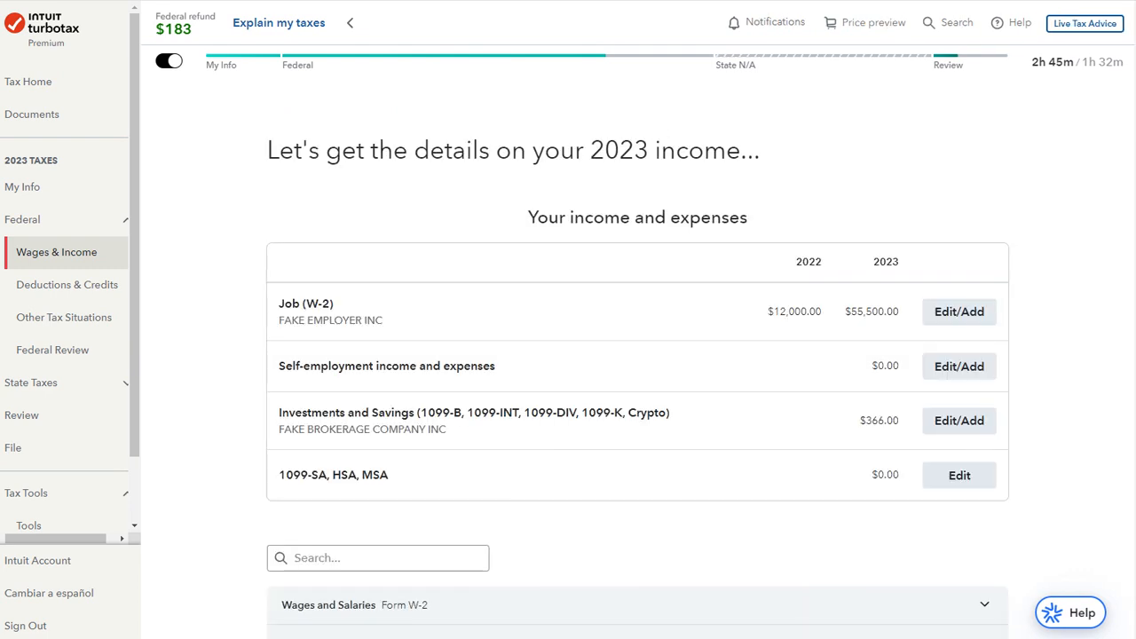
pyautogui.scroll(-2, 637, 355)
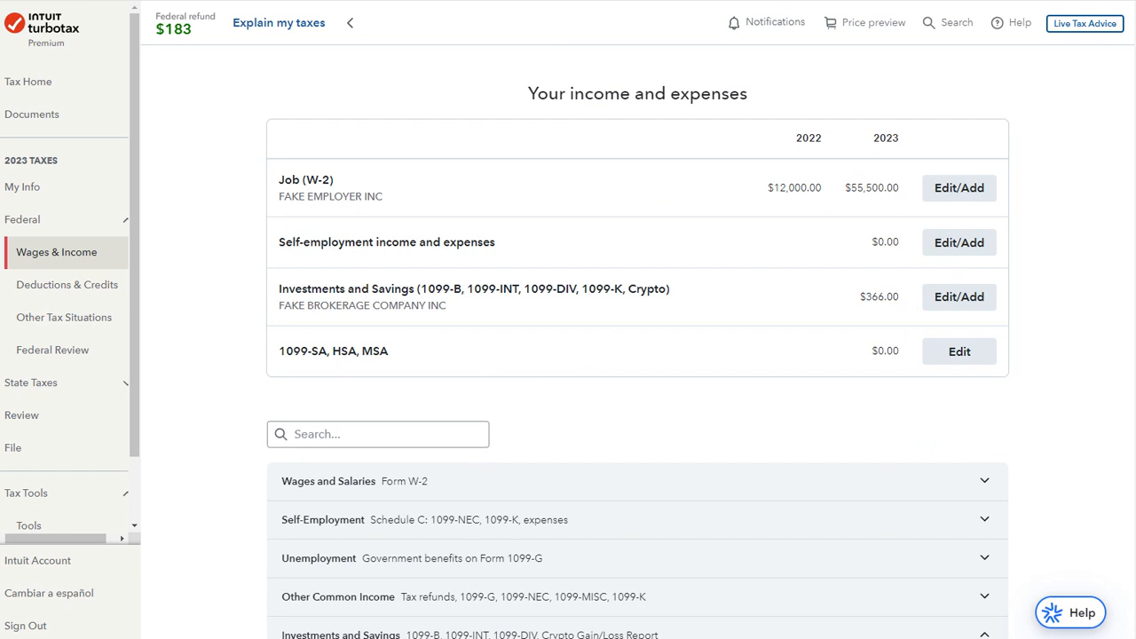
pyautogui.scroll(-2, 637, 354)
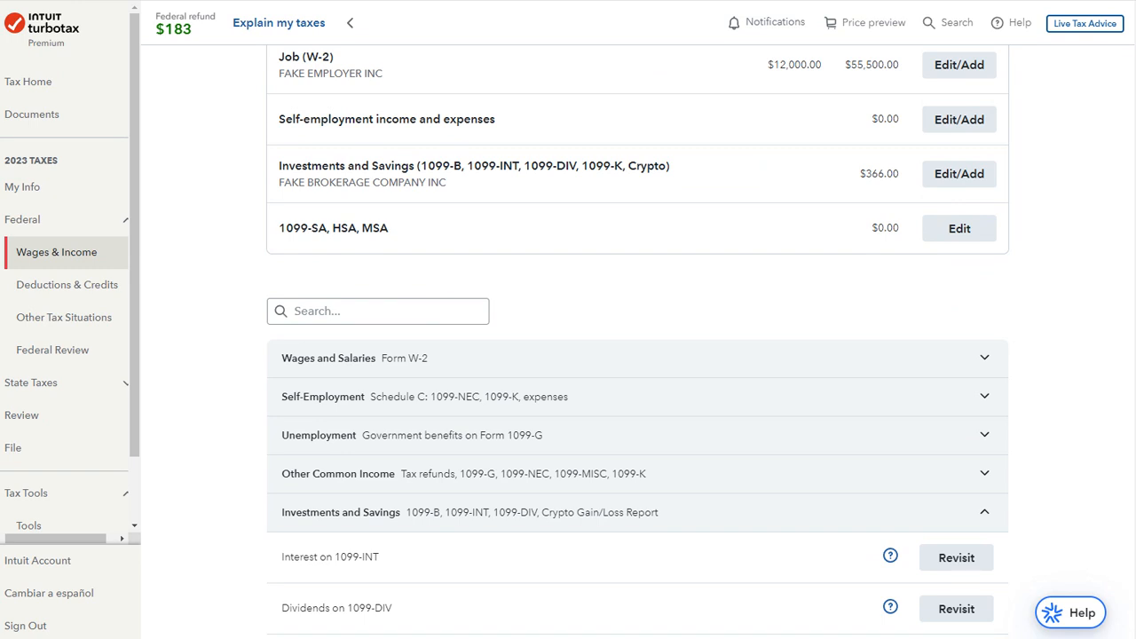
pyautogui.scroll(-1, 637, 341)
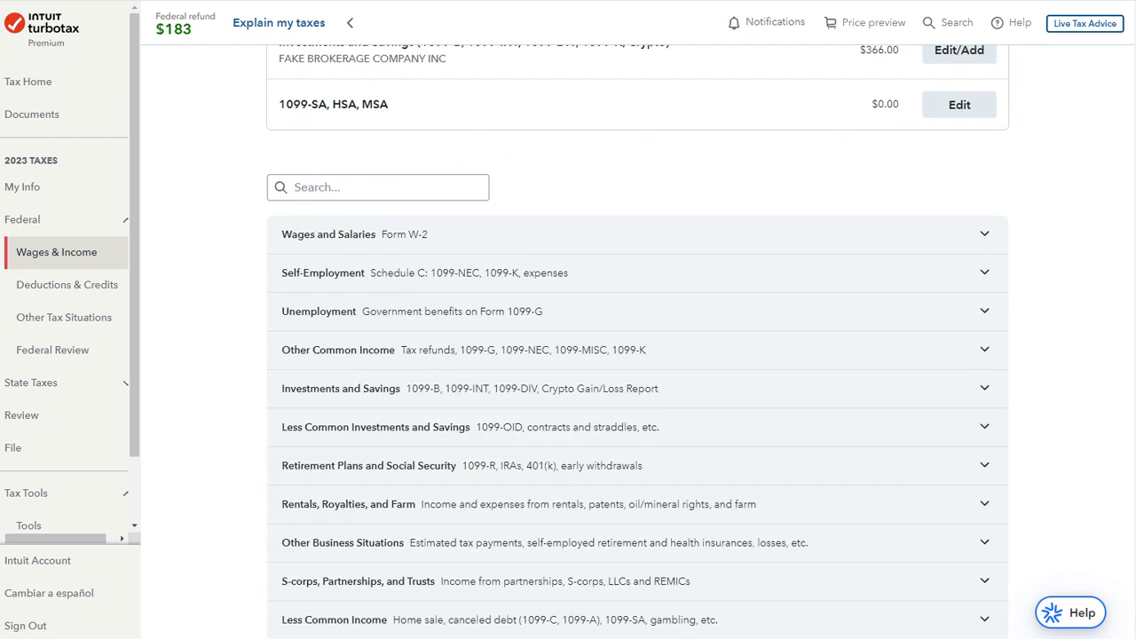
pyautogui.scroll(-1, 637, 341)
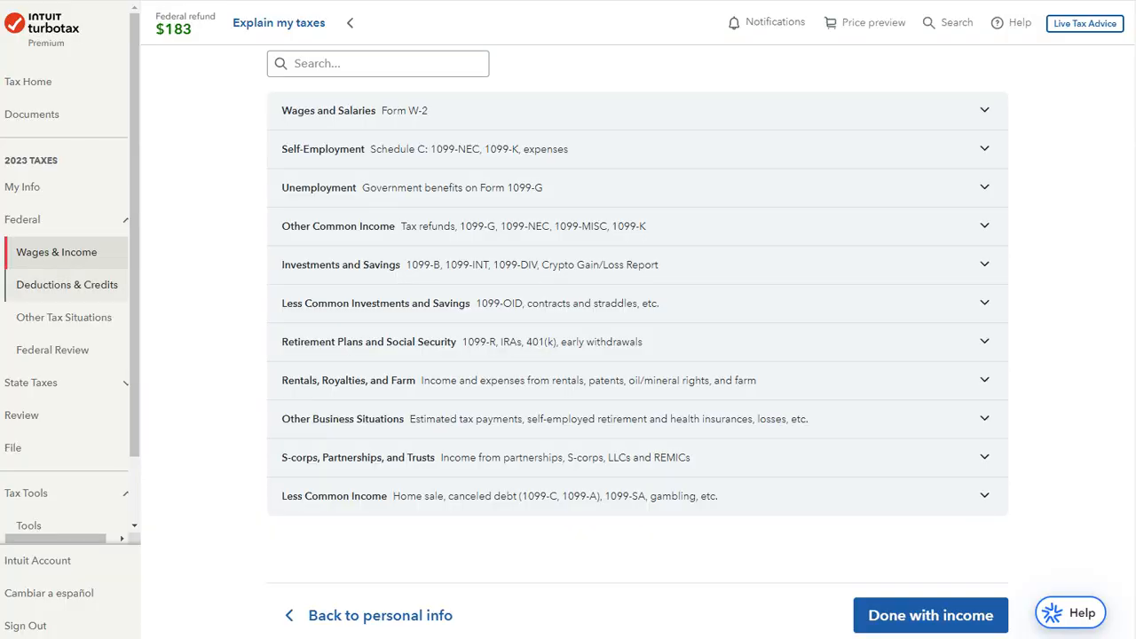
pyautogui.scroll(-2, 638, 355)
pyautogui.click(930, 494)
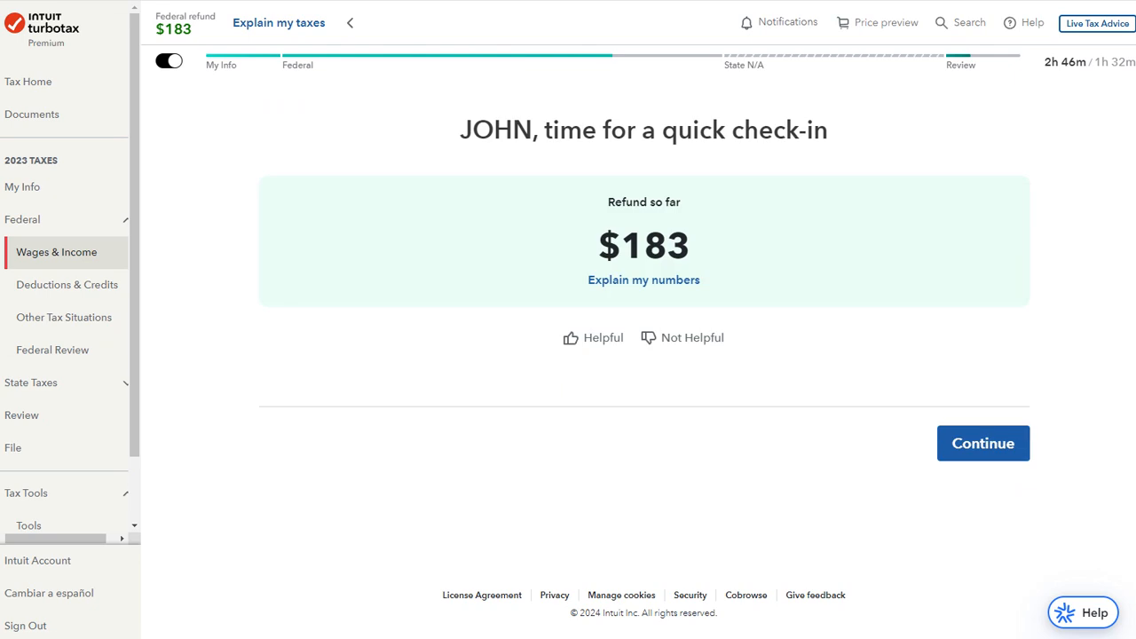
pyautogui.click(982, 443)
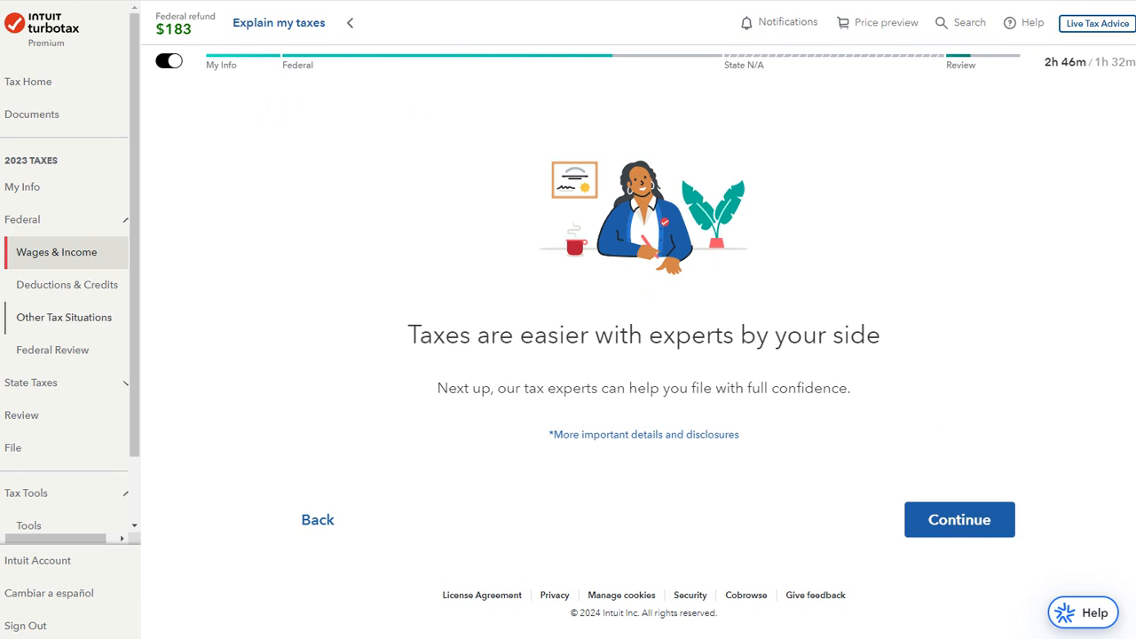
pyautogui.click(66, 285)
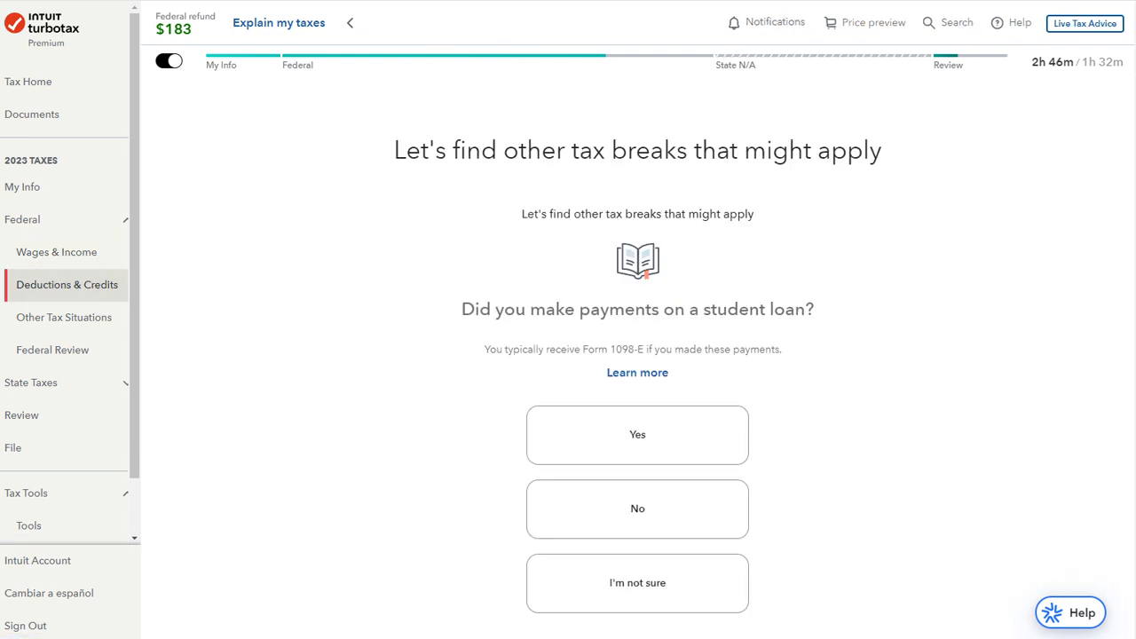
# - Answer Yes on student loan payments and No on college expenses, charity donations and traditional or Roth IRA contributions
pyautogui.scroll(-3, 637, 355)
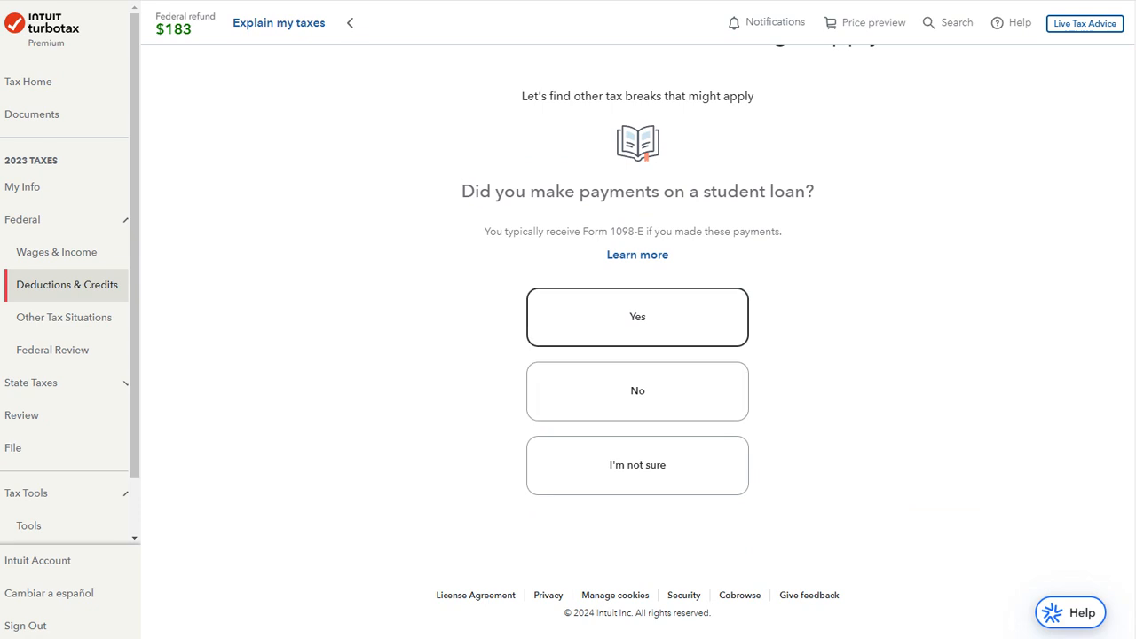
pyautogui.click(637, 317)
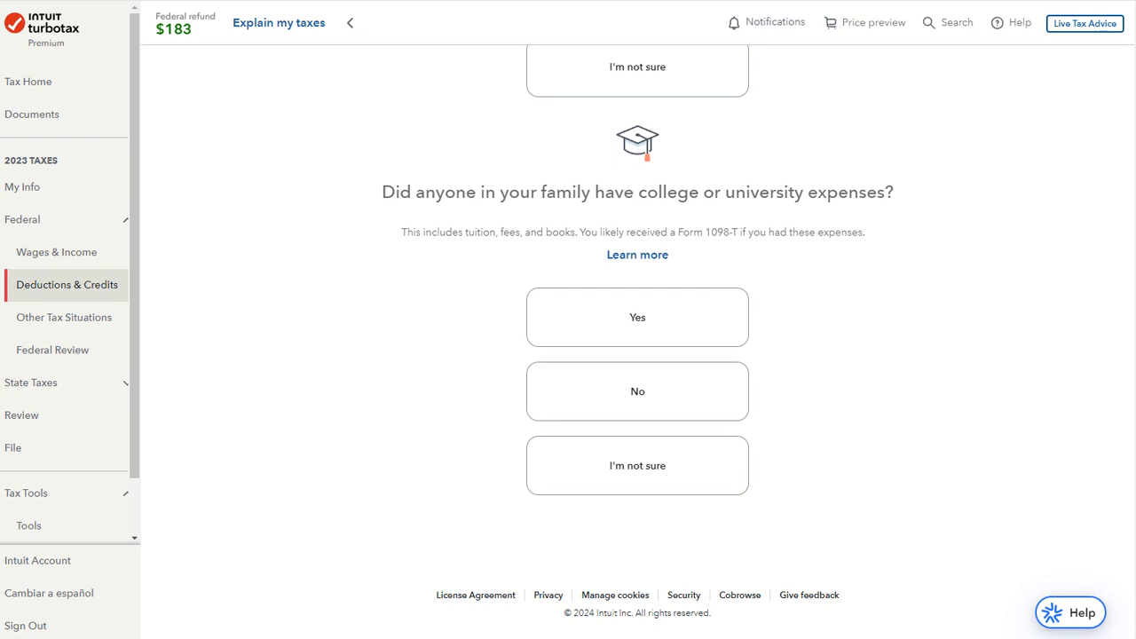
pyautogui.moveTo(678, 232); pyautogui.dragTo(738, 231)
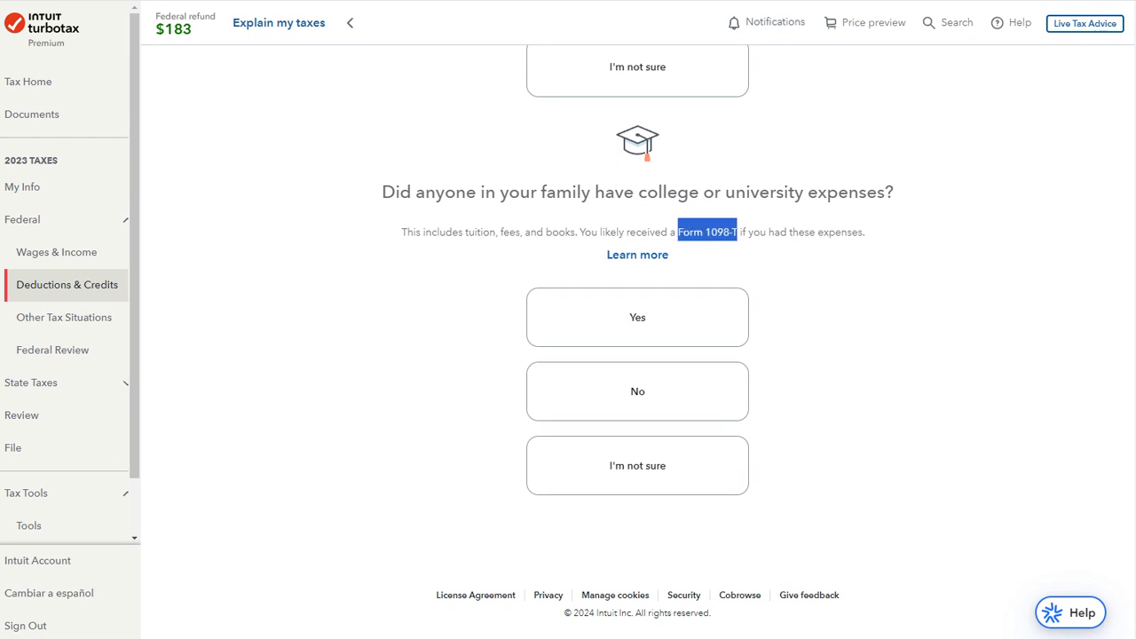
pyautogui.click(738, 231)
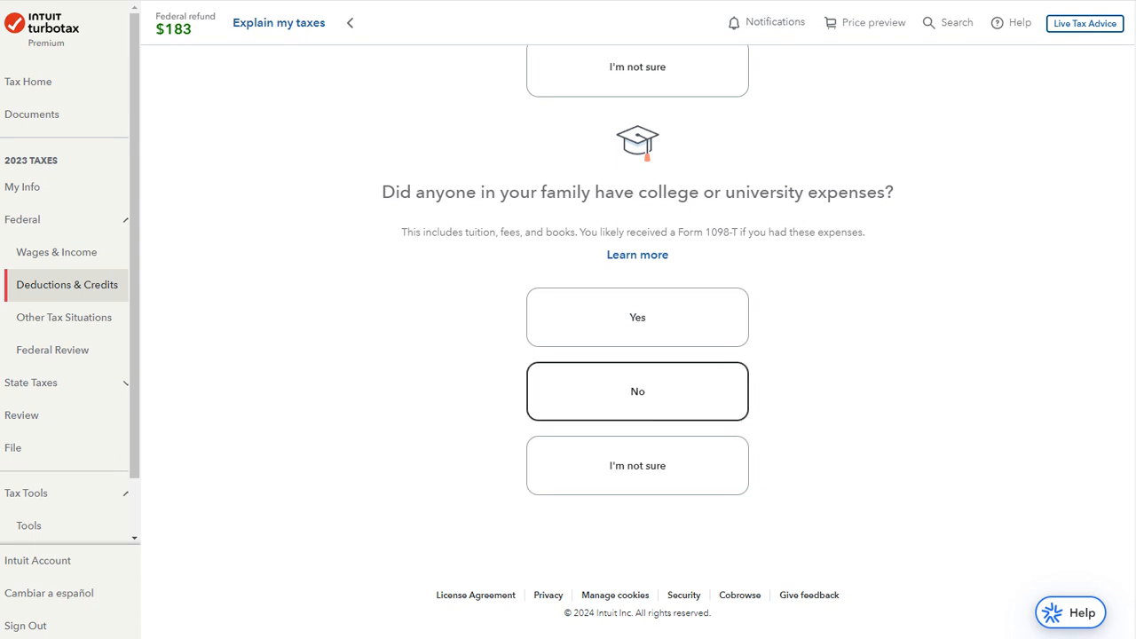
pyautogui.click(636, 391)
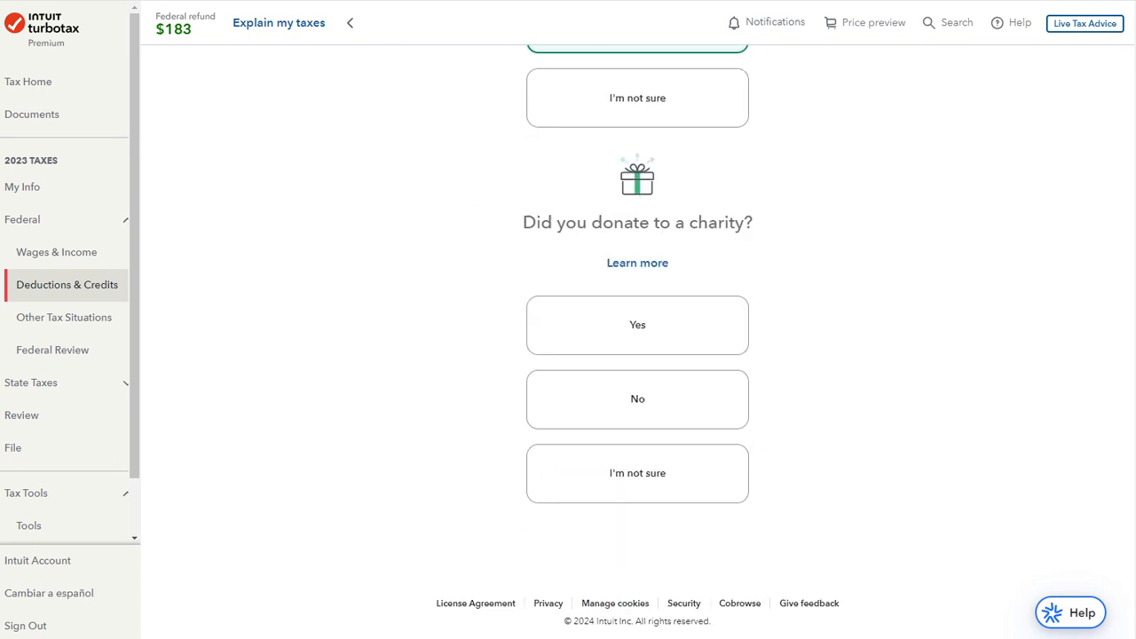
pyautogui.click(637, 391)
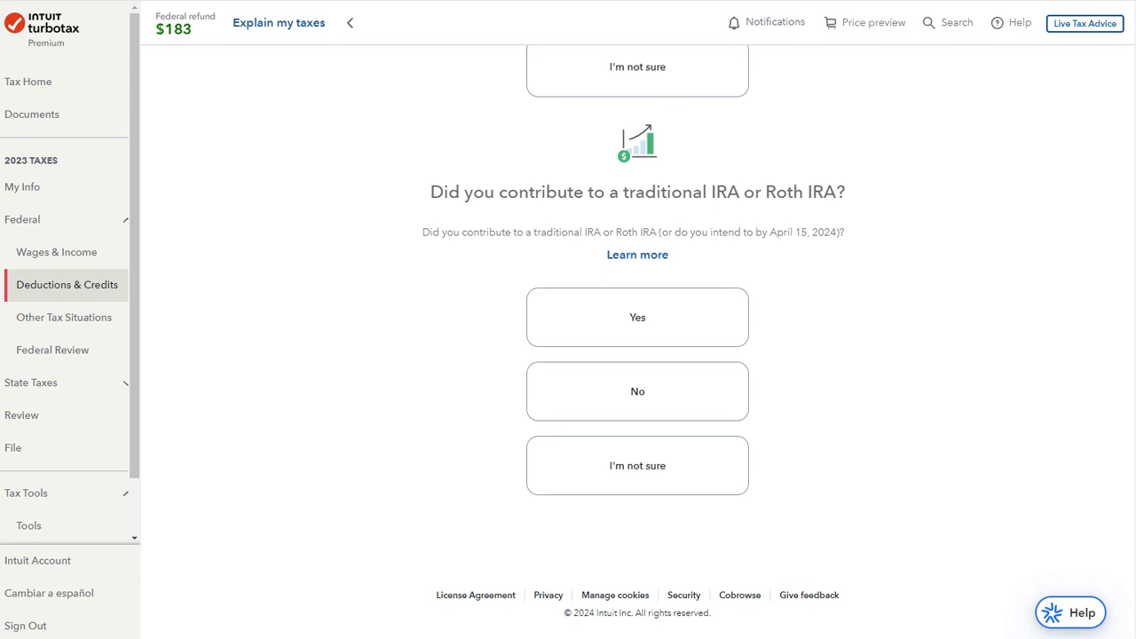
pyautogui.click(637, 391)
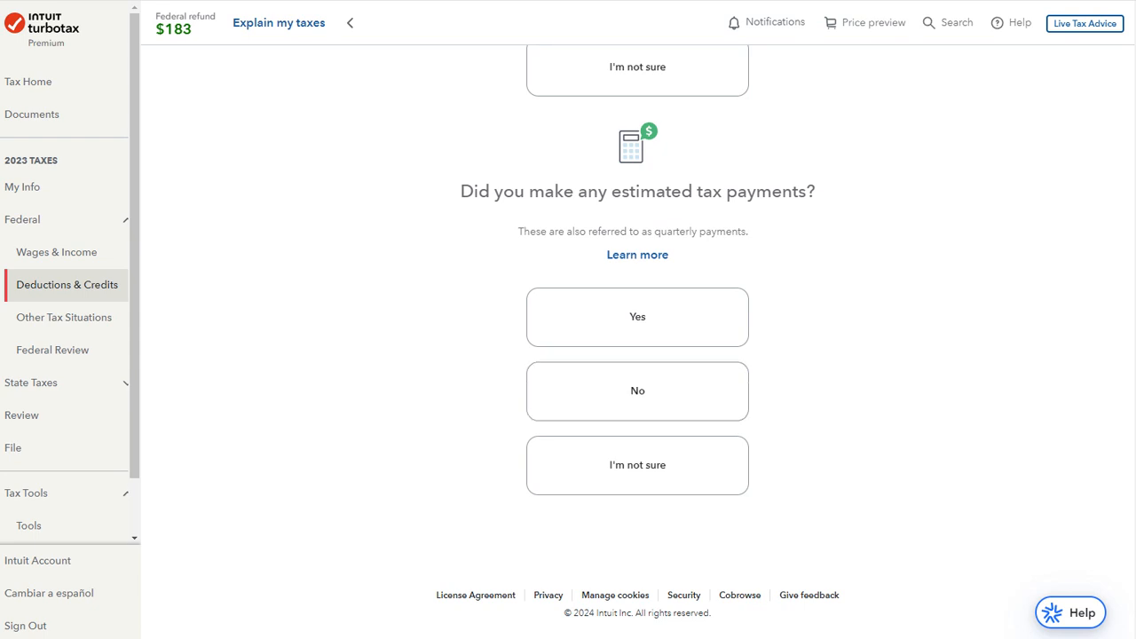
# - Answer No on estimated tax payments, energy-saving improvements, car registration fees, medical expenses and marketplace health insurance, and submit the tax break answers
pyautogui.click(637, 390)
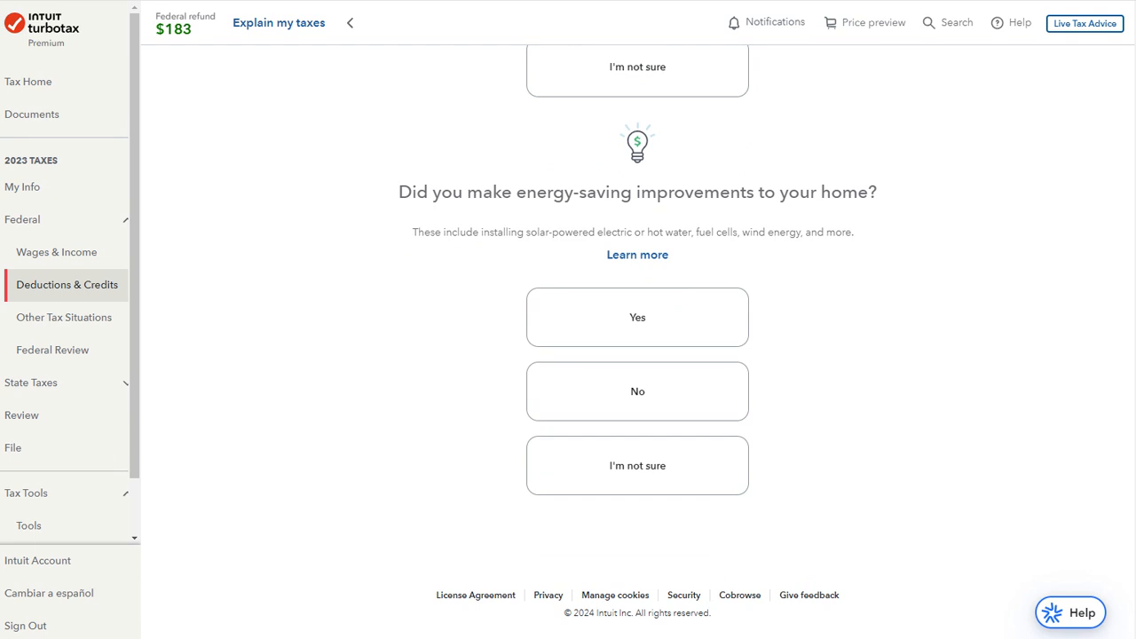
pyautogui.click(637, 391)
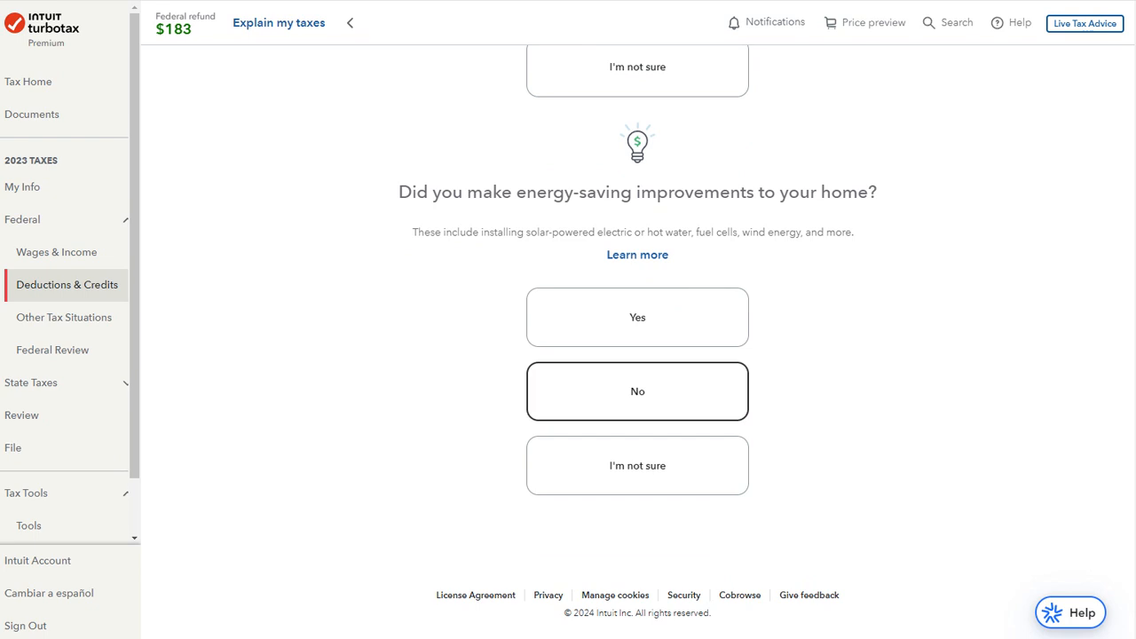
pyautogui.click(637, 390)
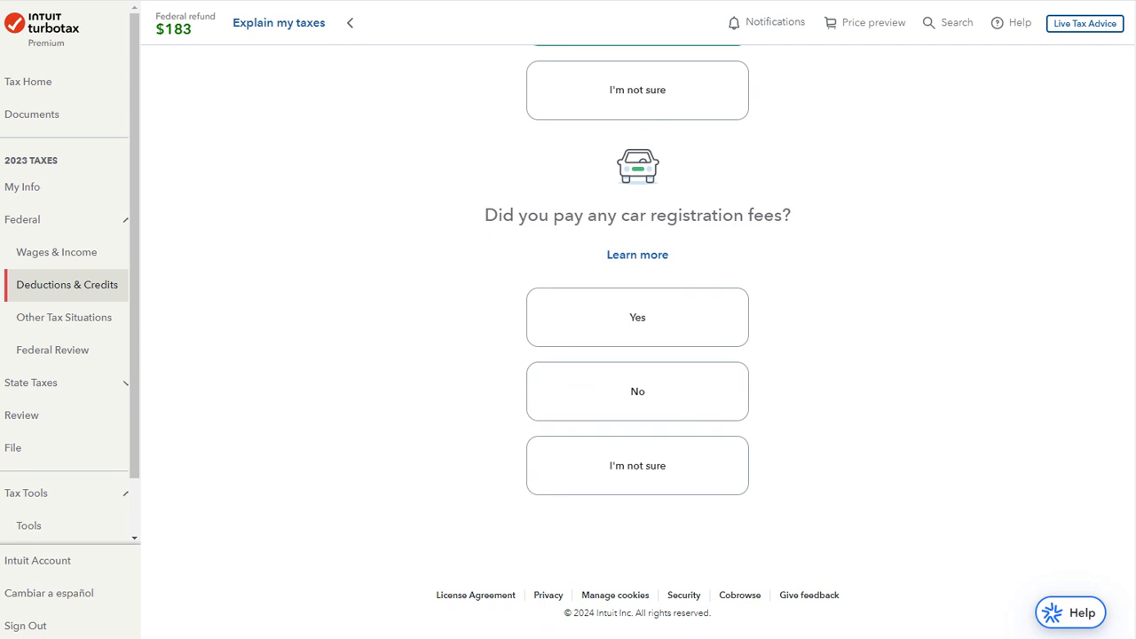
pyautogui.click(637, 392)
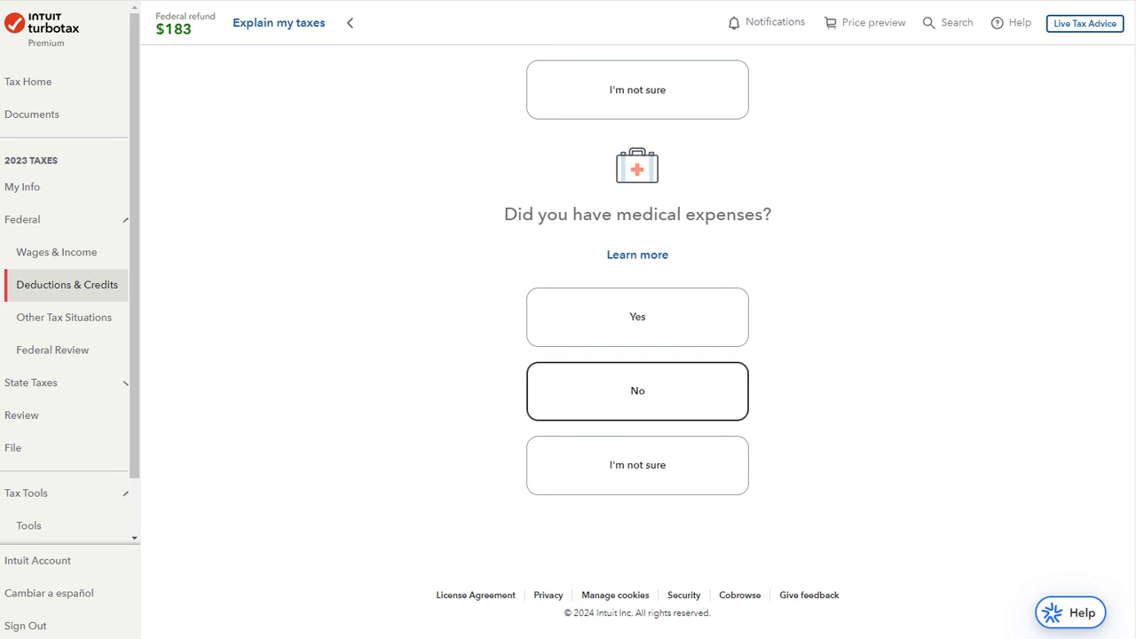
pyautogui.click(637, 392)
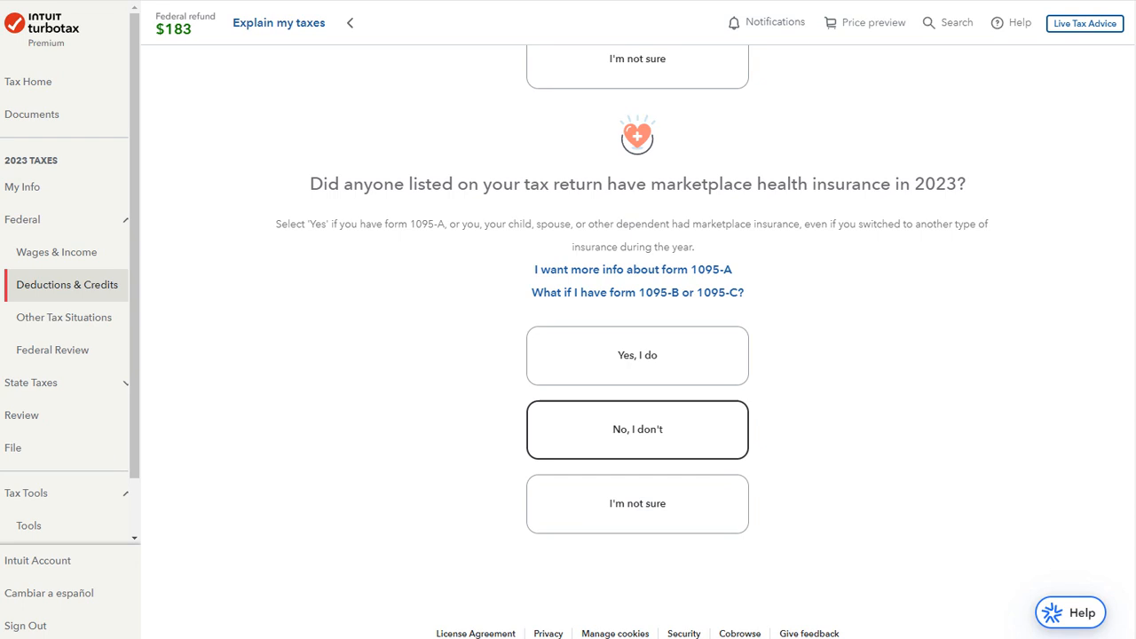
pyautogui.click(638, 429)
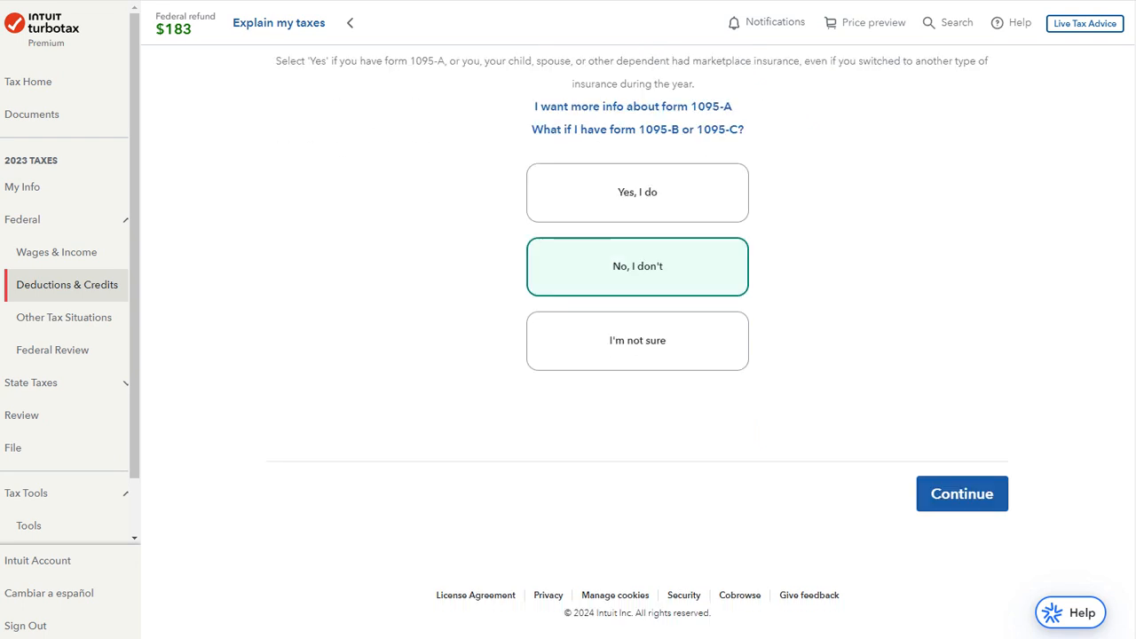
pyautogui.click(963, 493)
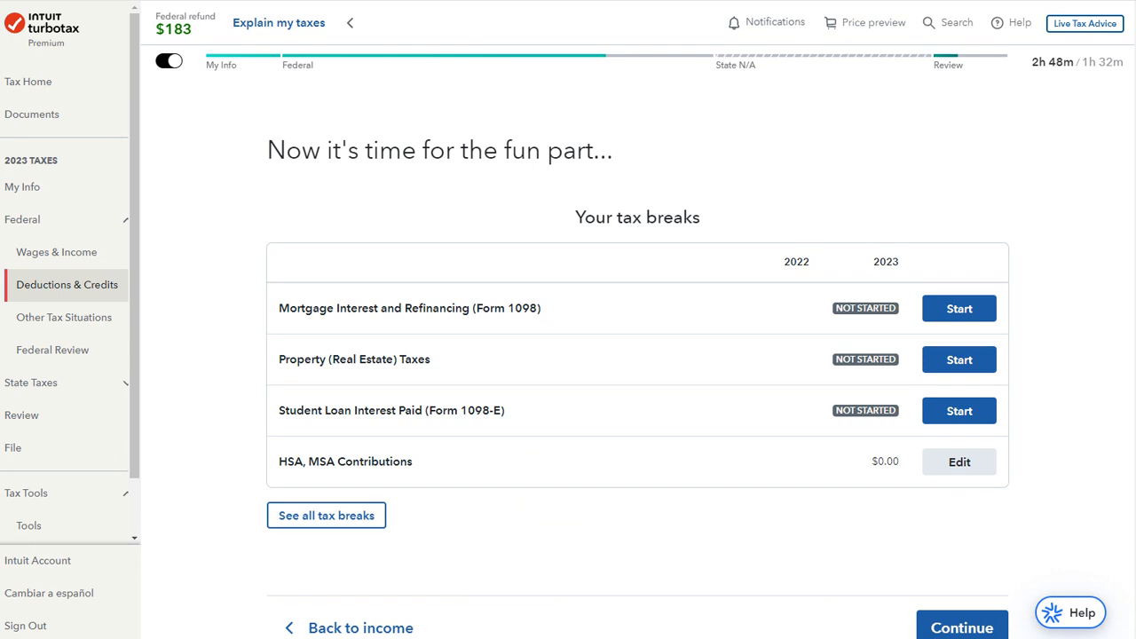
# - Examine the suggested tax breaks for mortgage interest, property taxes and student loan interest
pyautogui.scroll(-3, 637, 355)
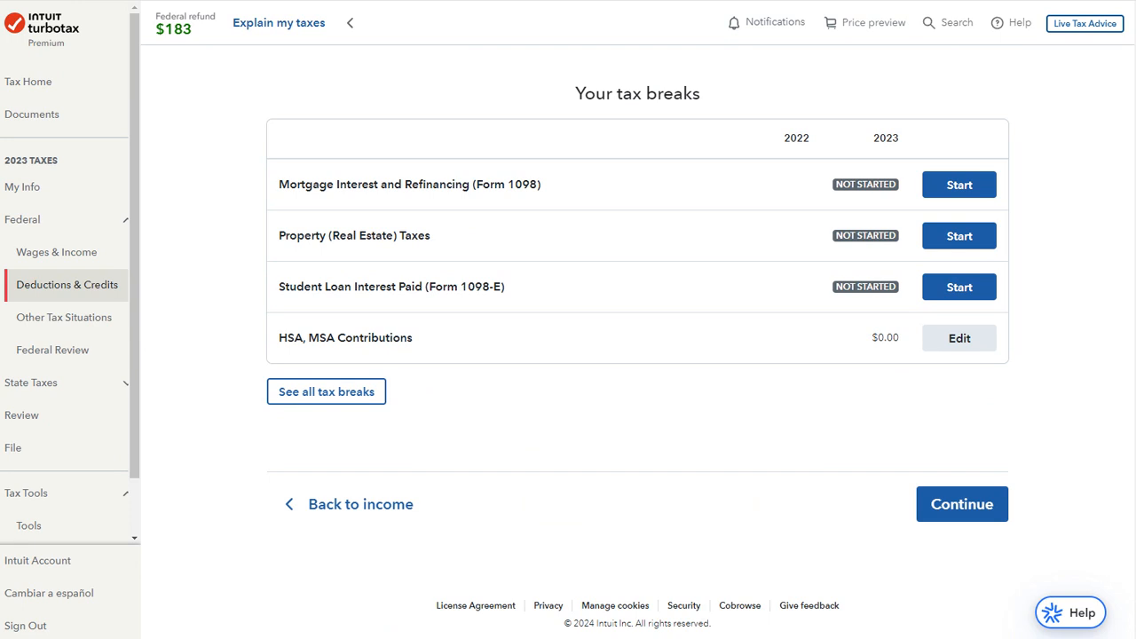
pyautogui.scroll(3, 637, 355)
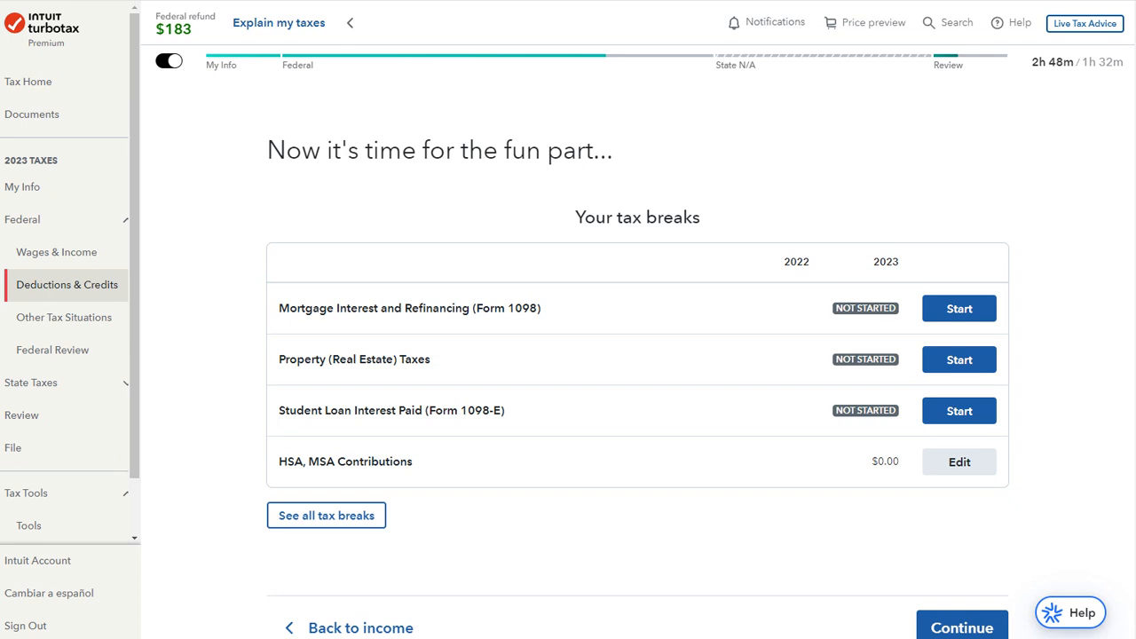
pyautogui.moveTo(326, 308); pyautogui.dragTo(419, 307)
pyautogui.click(419, 308)
pyautogui.moveTo(541, 308); pyautogui.dragTo(462, 308)
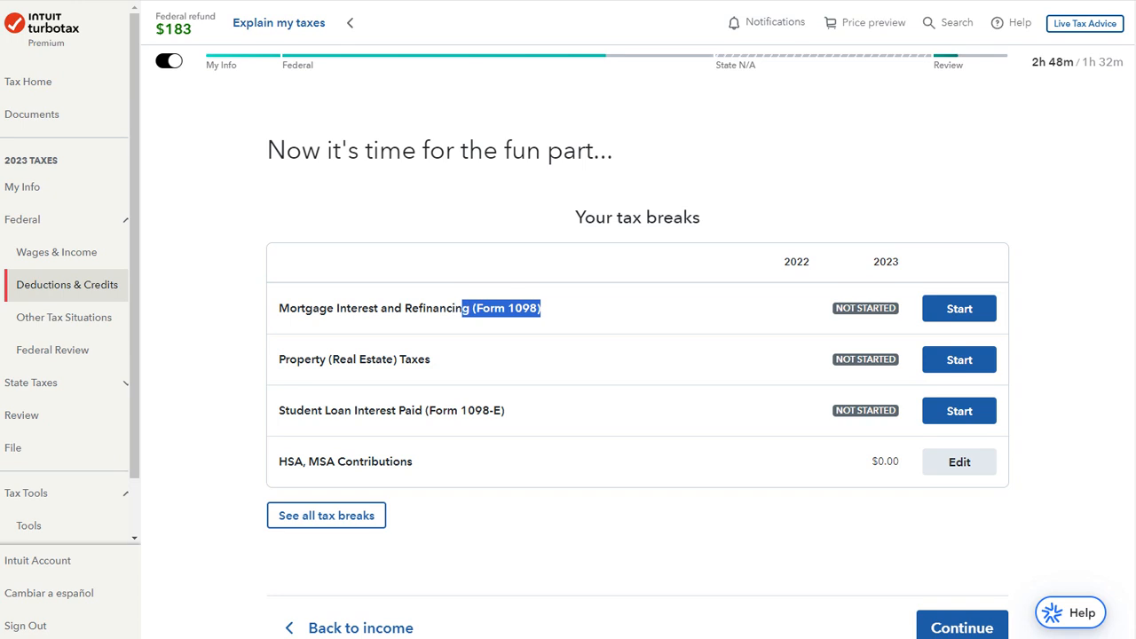
pyautogui.click(461, 308)
pyautogui.moveTo(431, 360); pyautogui.dragTo(284, 359)
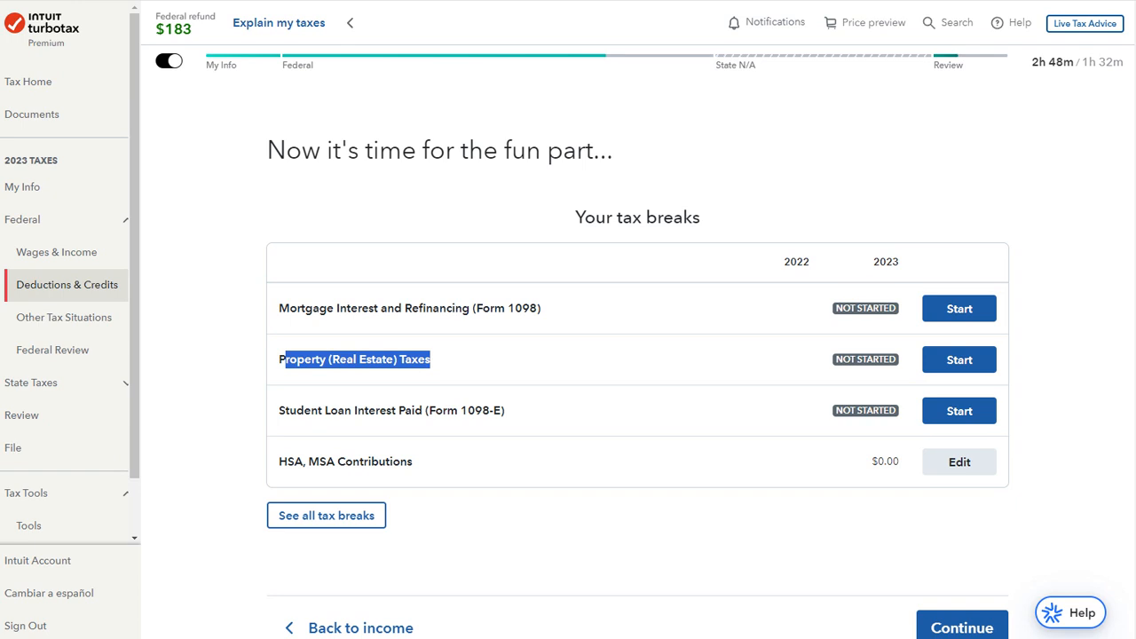
pyautogui.click(284, 360)
pyautogui.moveTo(432, 359); pyautogui.dragTo(284, 360)
pyautogui.click(284, 360)
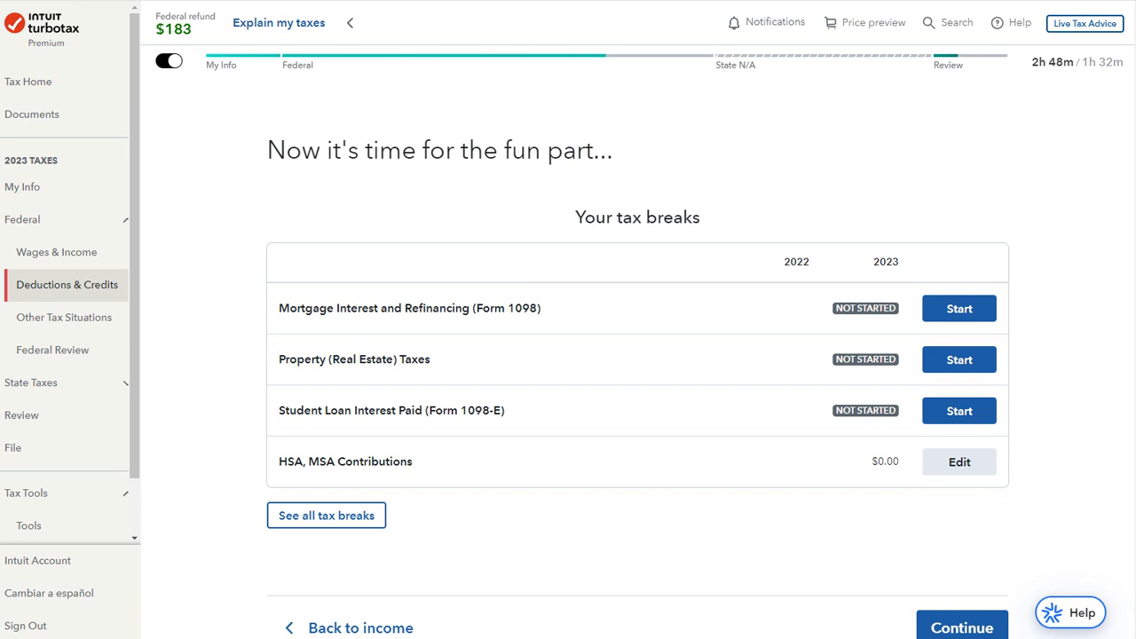
pyautogui.moveTo(284, 410); pyautogui.dragTo(501, 410)
pyautogui.click(500, 410)
# - Start Student Loan Interest Paid (Form 1098-E), confirm having a 1098-E in the filer's own name, and choose manual entry
pyautogui.click(959, 411)
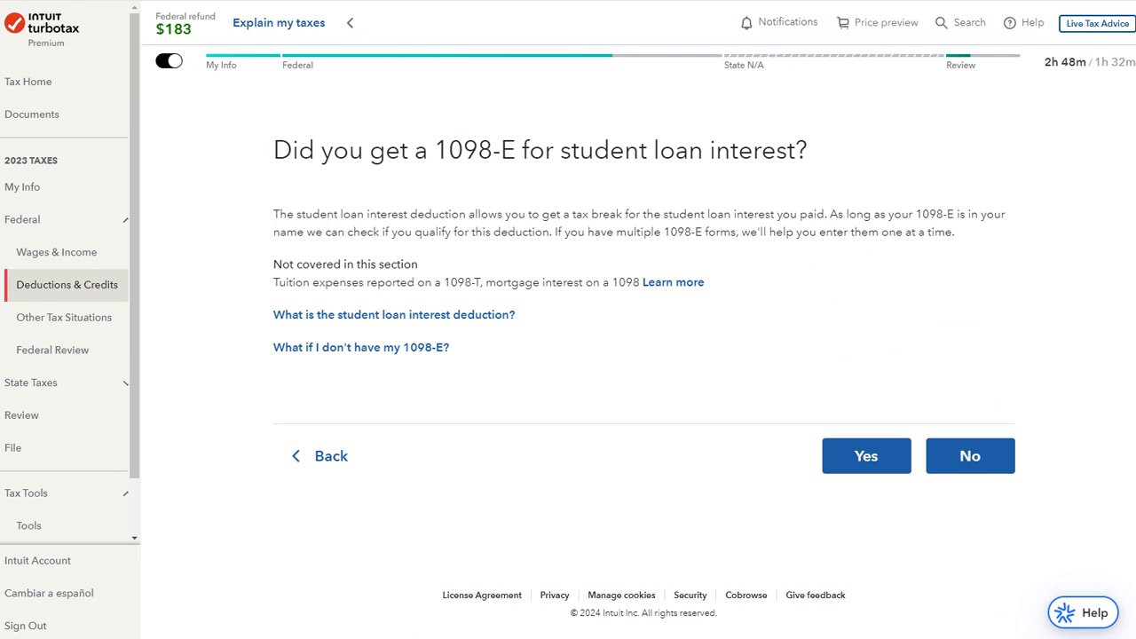
pyautogui.click(866, 455)
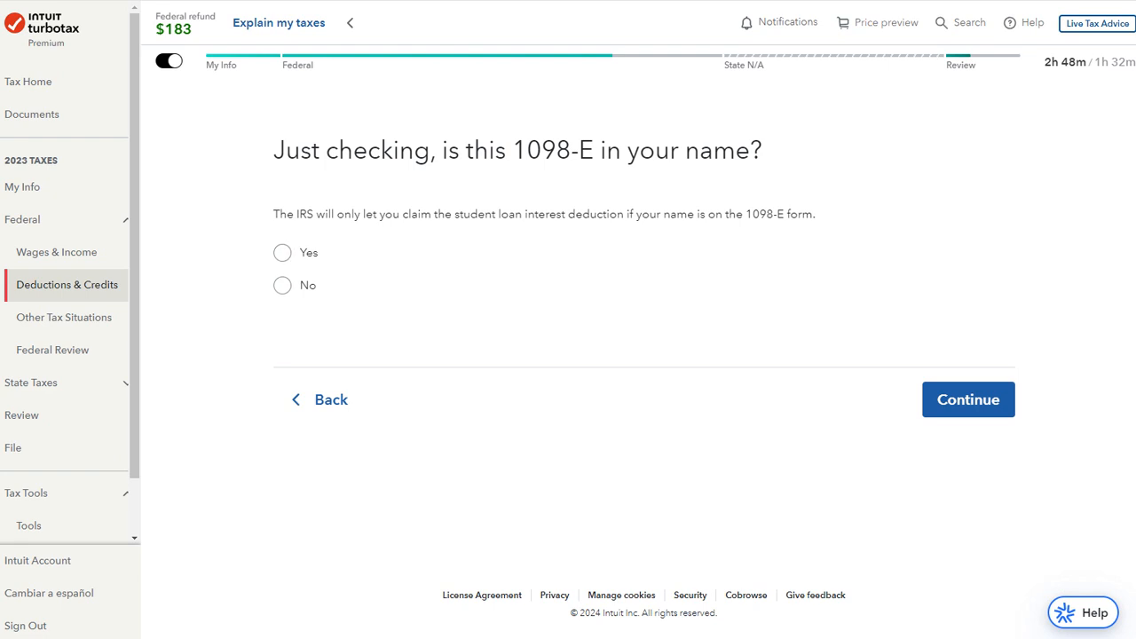
pyautogui.click(282, 253)
pyautogui.click(968, 400)
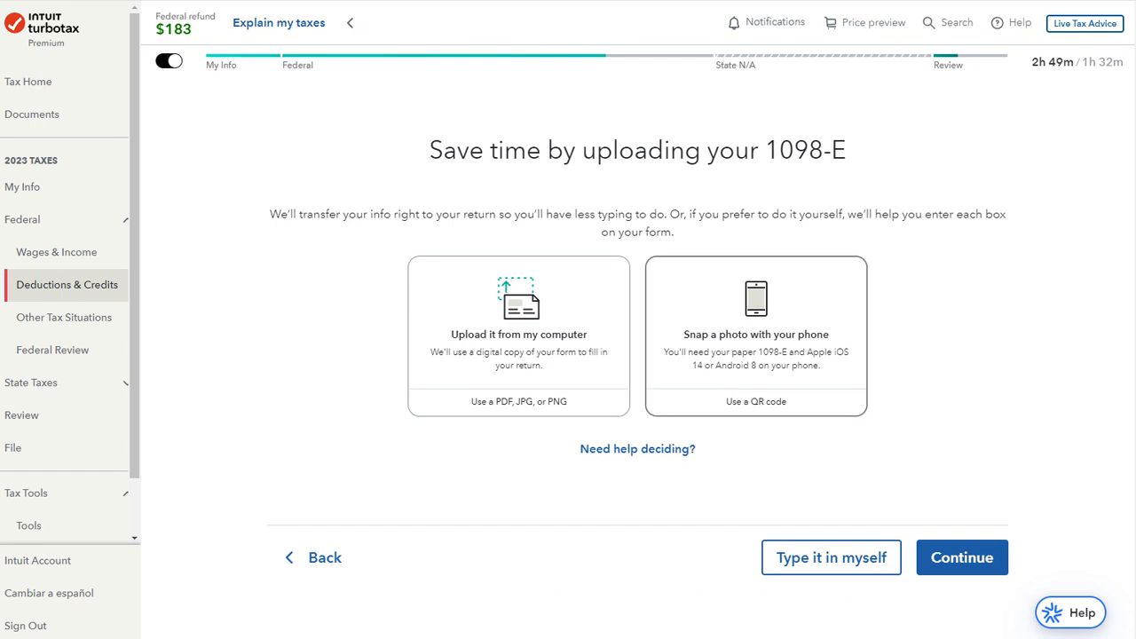
pyautogui.click(831, 557)
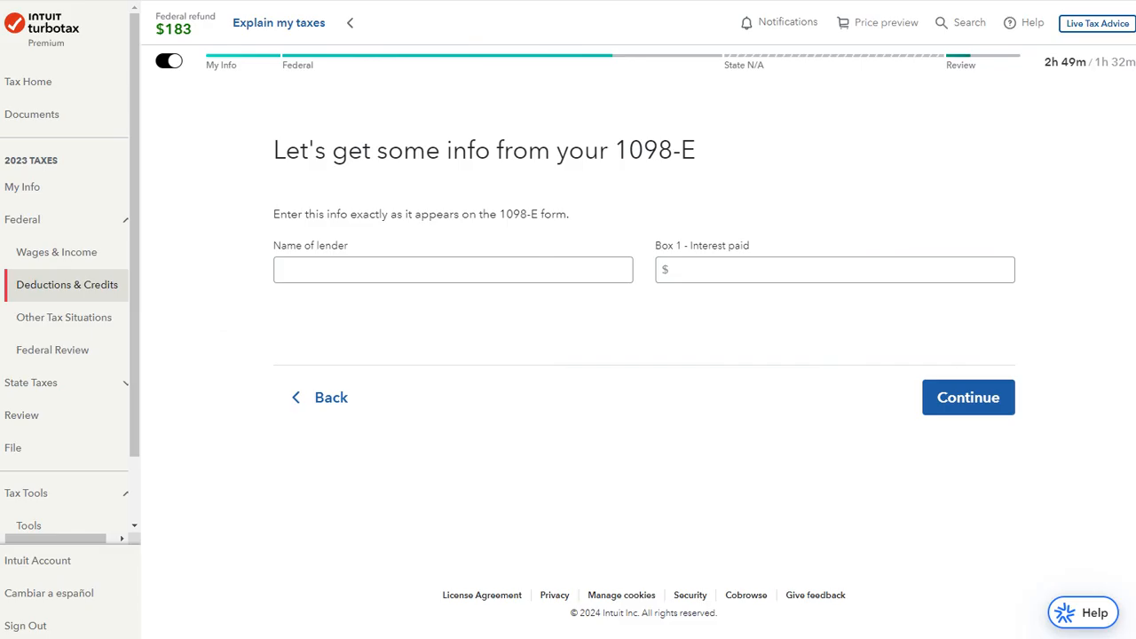
# - Enter STUDENT LOAN COMPANY INC as the 1098-E lender with 2640 interest paid in Box 1, and continue past the 1098-E summary
pyautogui.click(453, 270)
pyautogui.write('STUDENT LOAN COMPANY')
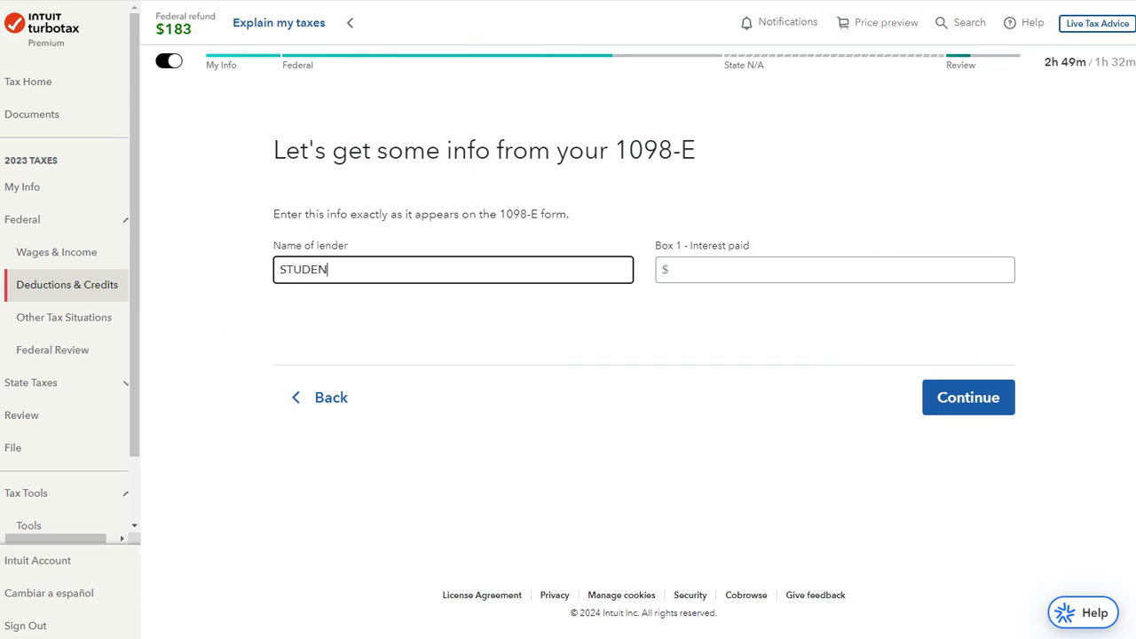
pyautogui.write(' INC')
pyautogui.click(669, 270)
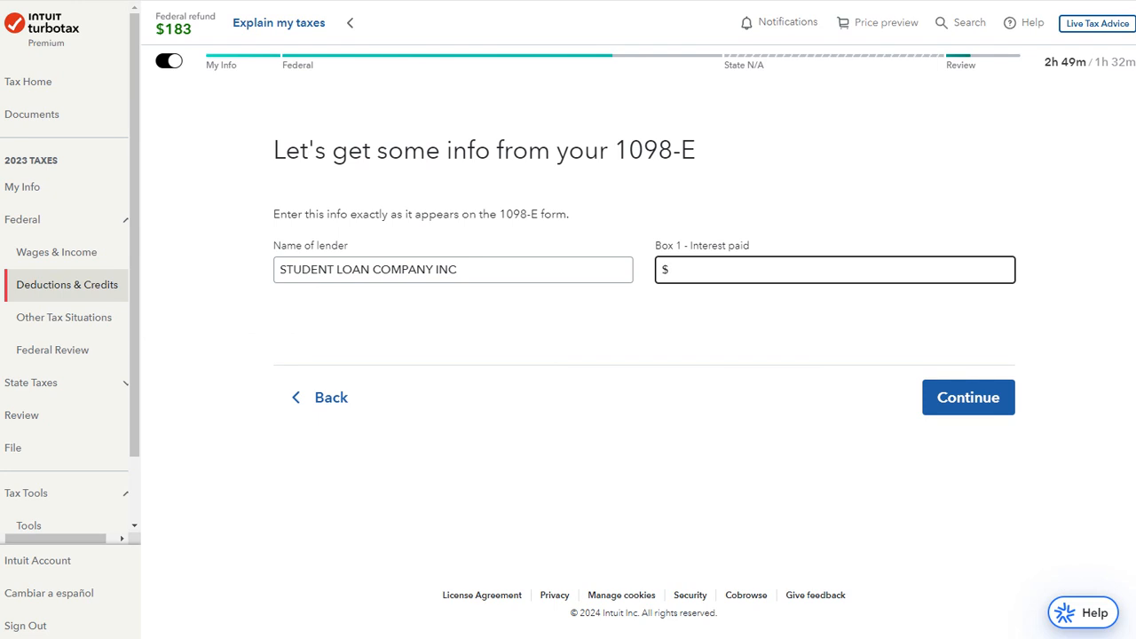
pyautogui.write('2640')
pyautogui.press('Return')
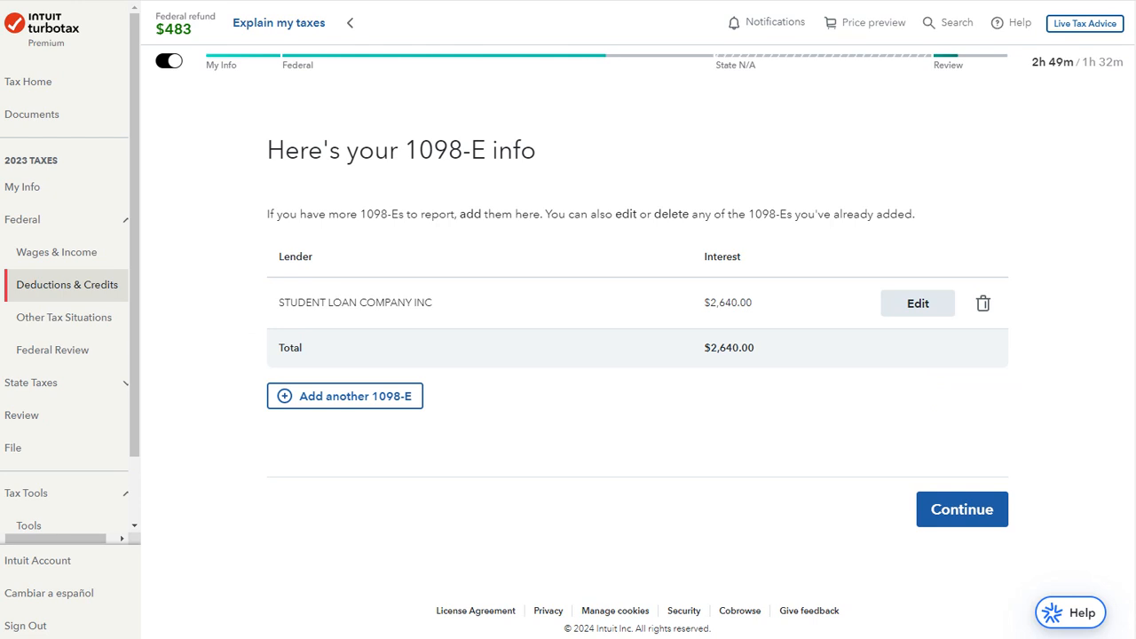
pyautogui.click(961, 508)
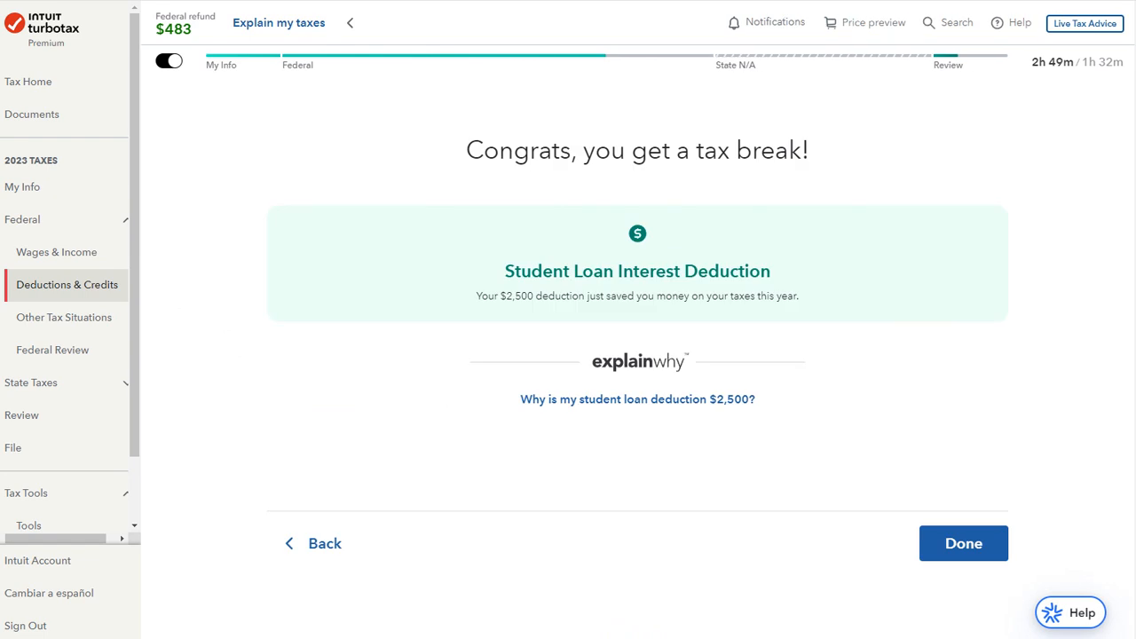
# - Review the Student Loan Interest Deduction result and finish the student loan interest section
pyautogui.moveTo(466, 150); pyautogui.dragTo(809, 150)
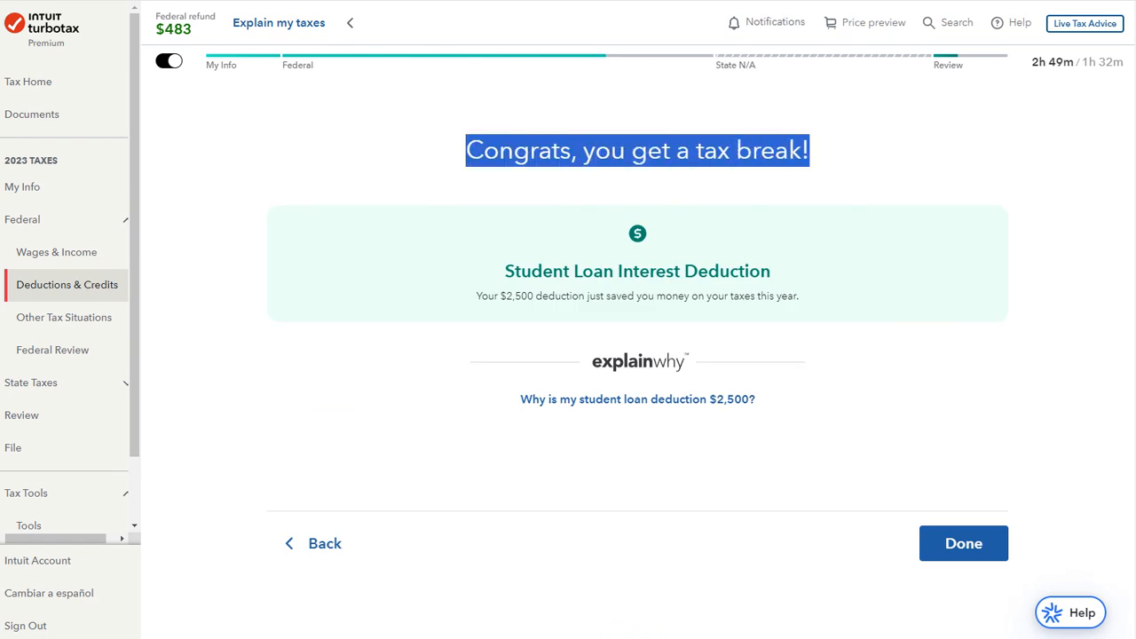
pyautogui.click(809, 150)
pyautogui.moveTo(543, 271); pyautogui.dragTo(745, 270)
pyautogui.moveTo(475, 295); pyautogui.dragTo(589, 296)
pyautogui.click(590, 296)
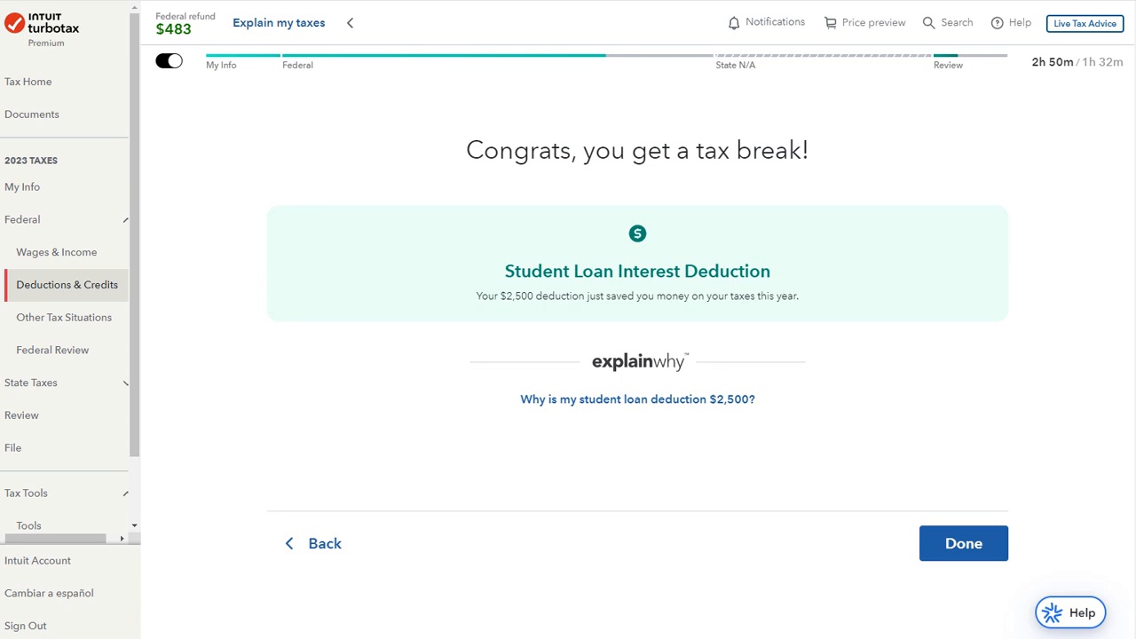
pyautogui.click(962, 543)
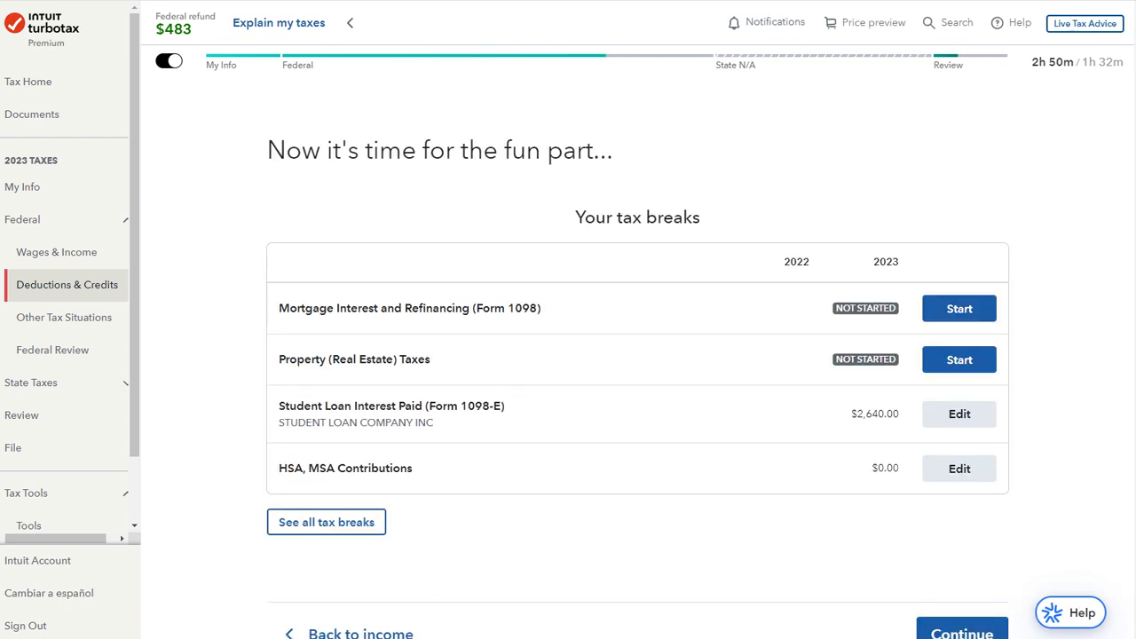
# - Leave the tax breaks list, answer No to owning a home in 2023, and accept the Standard Deduction
pyautogui.scroll(-2, 637, 355)
pyautogui.click(962, 510)
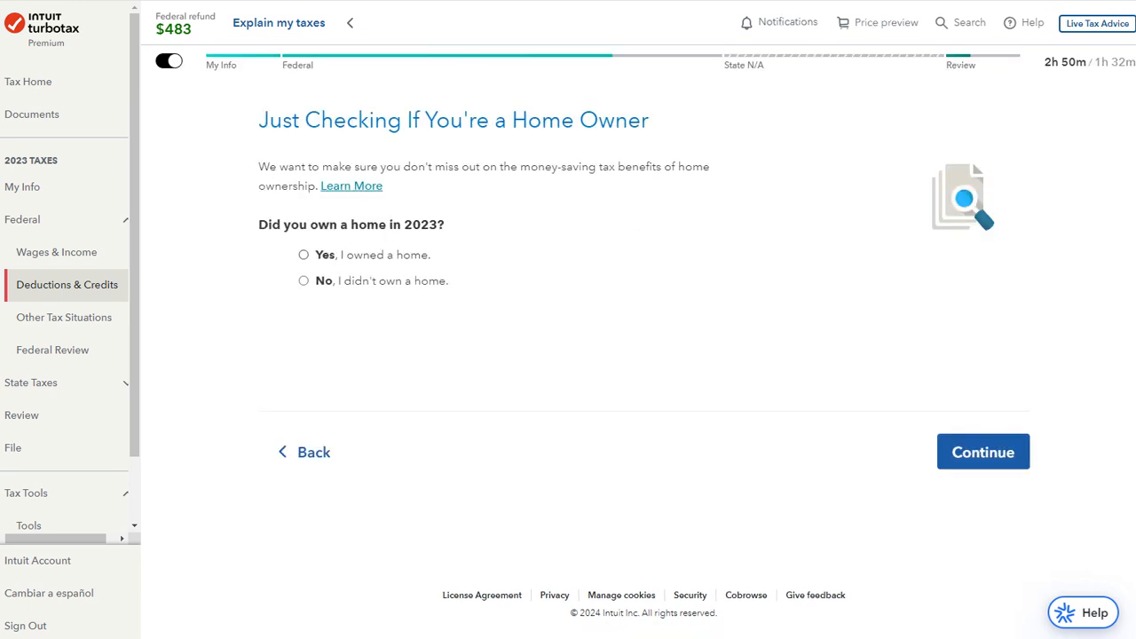
pyautogui.click(304, 280)
pyautogui.click(982, 452)
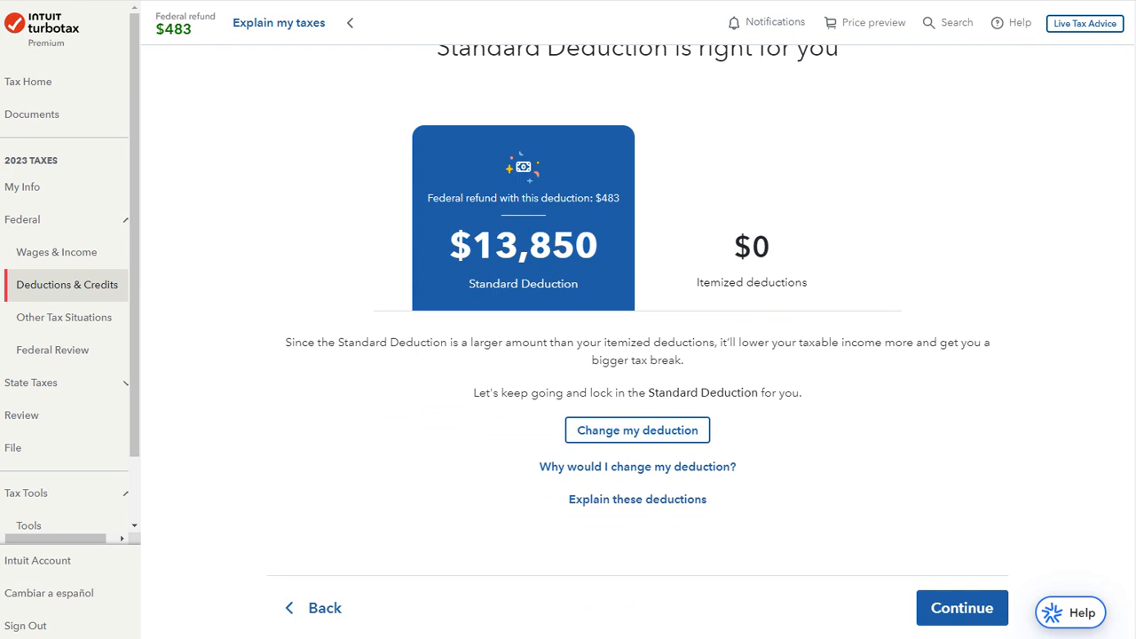
pyautogui.click(961, 608)
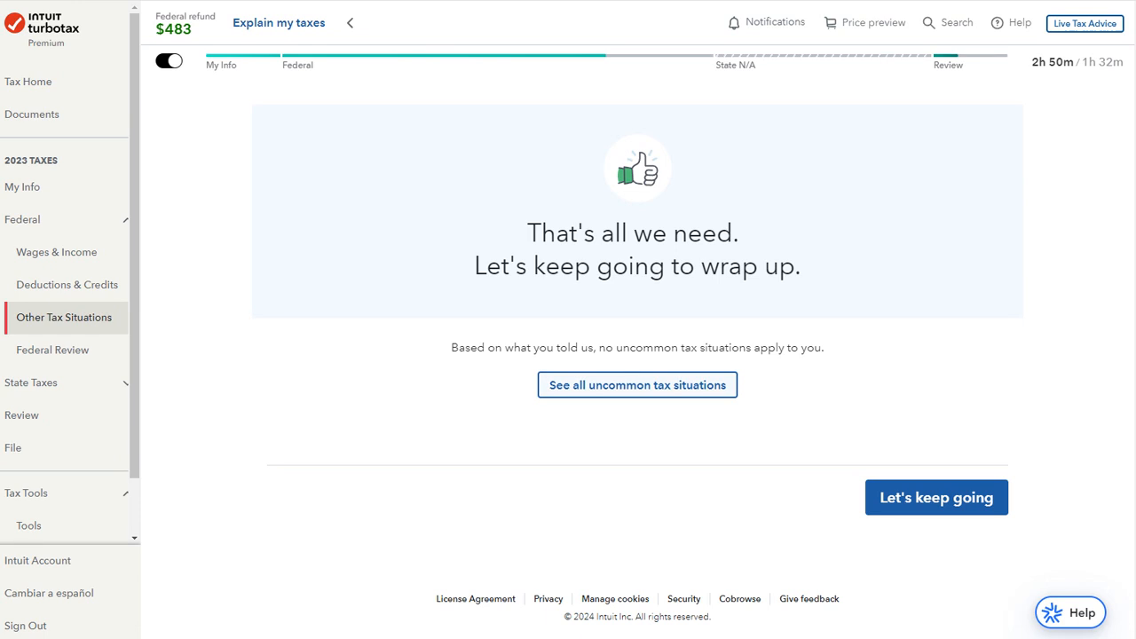
# - Open the 2023 Federal return for viewing from the Print Center, with just the tax return forms included
pyautogui.scroll(-2, 62, 275)
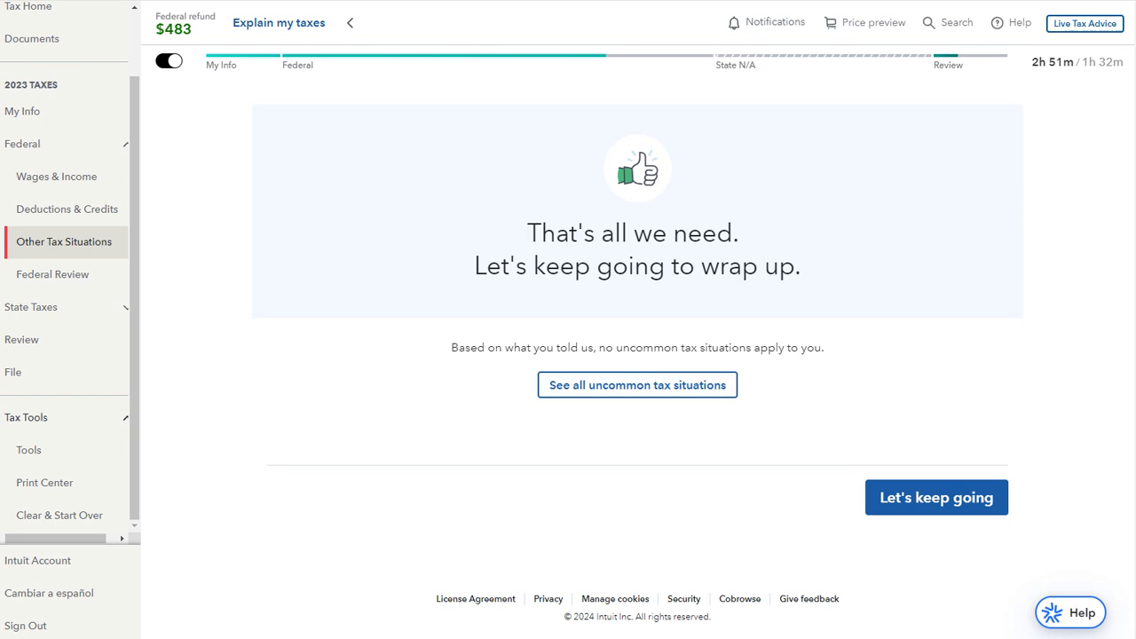
pyautogui.click(44, 482)
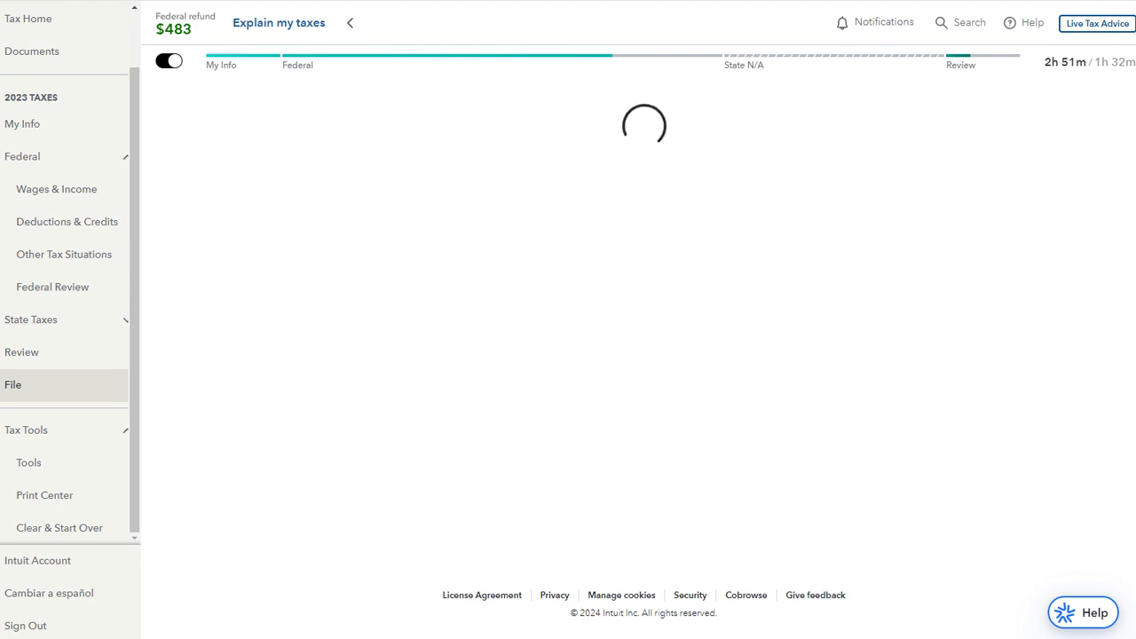
pyautogui.click(383, 416)
pyautogui.click(282, 252)
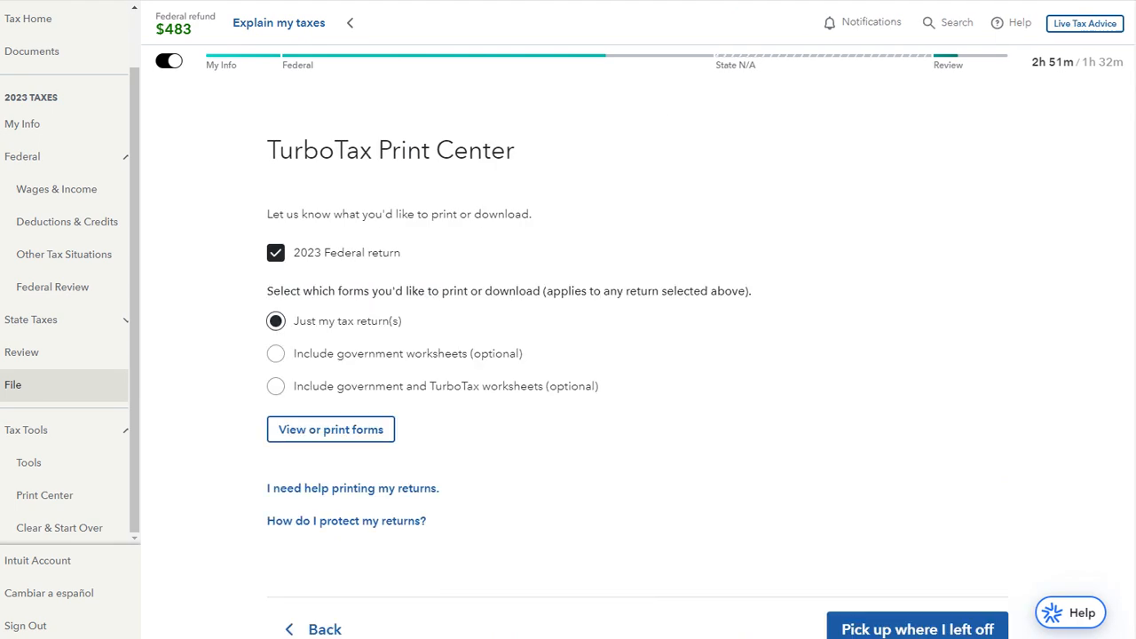
pyautogui.click(330, 428)
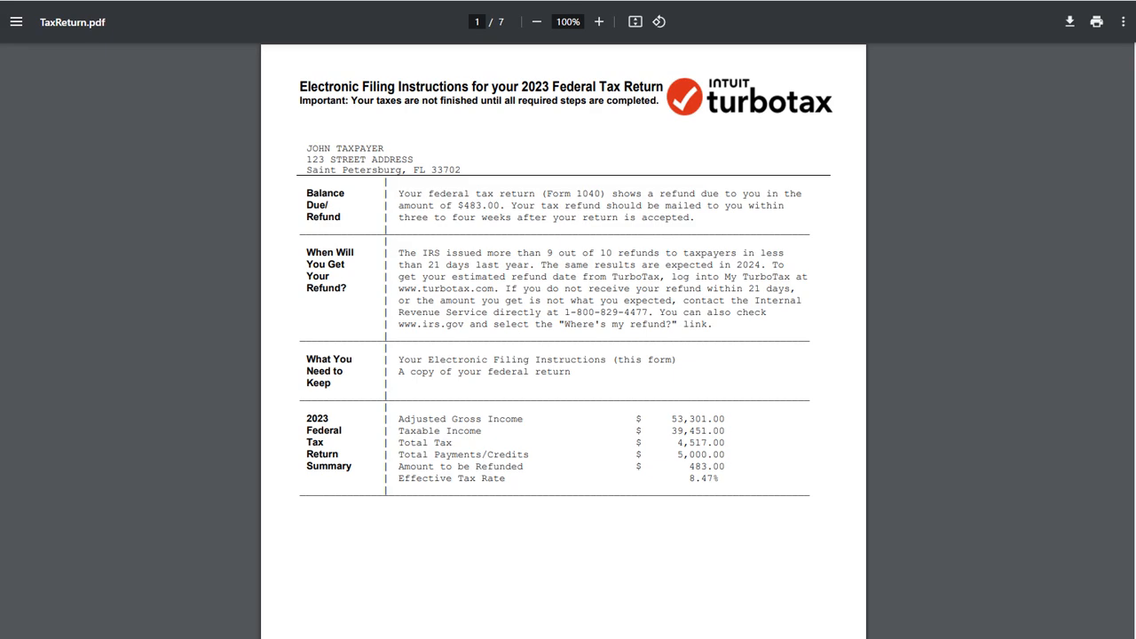
# - Enlarge the tax return PDF to 125% and examine Form 1040 page 1, from filing status through taxable income
pyautogui.hotkey('ctrl', '+')
pyautogui.hotkey('ctrl', '+')
pyautogui.scroll(-12, 562, 341)
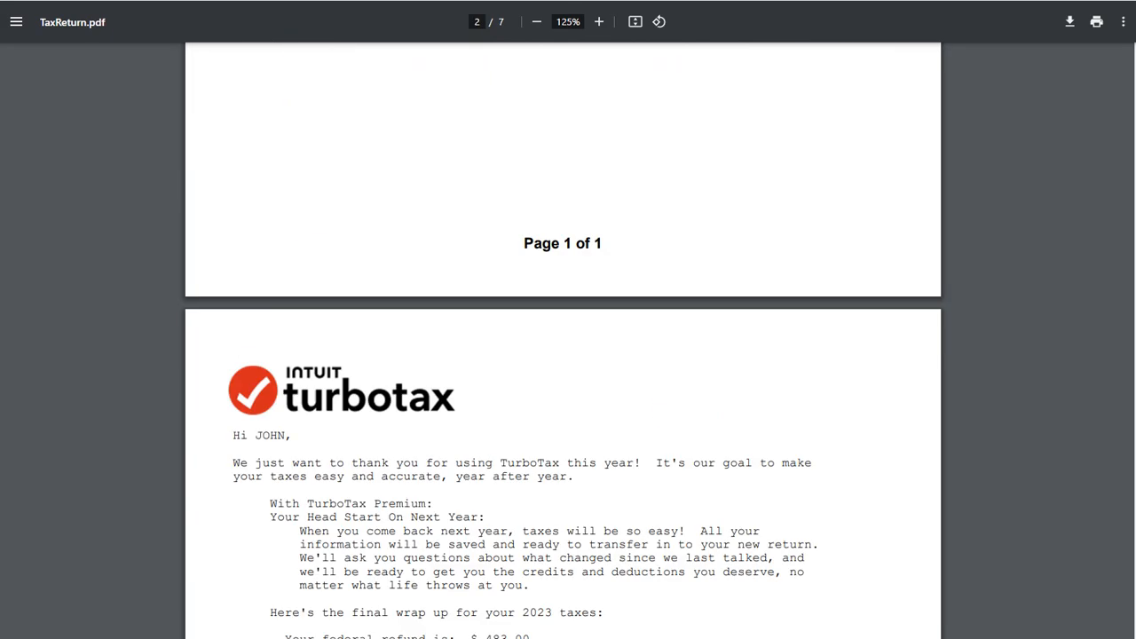
pyautogui.scroll(-6, 562, 341)
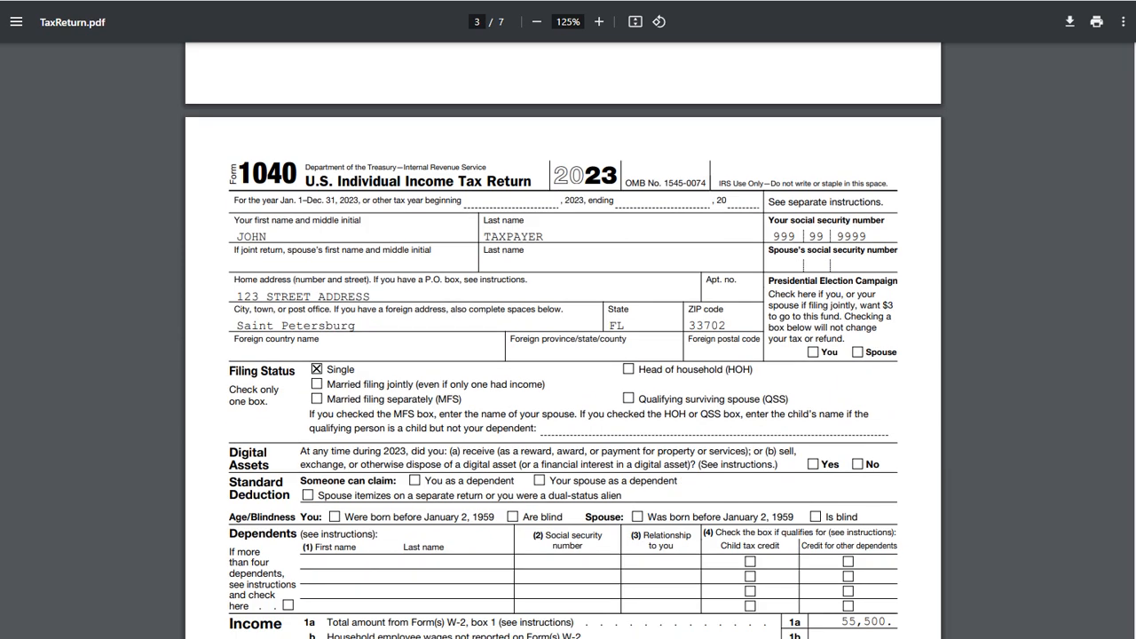
pyautogui.scroll(-3, 562, 341)
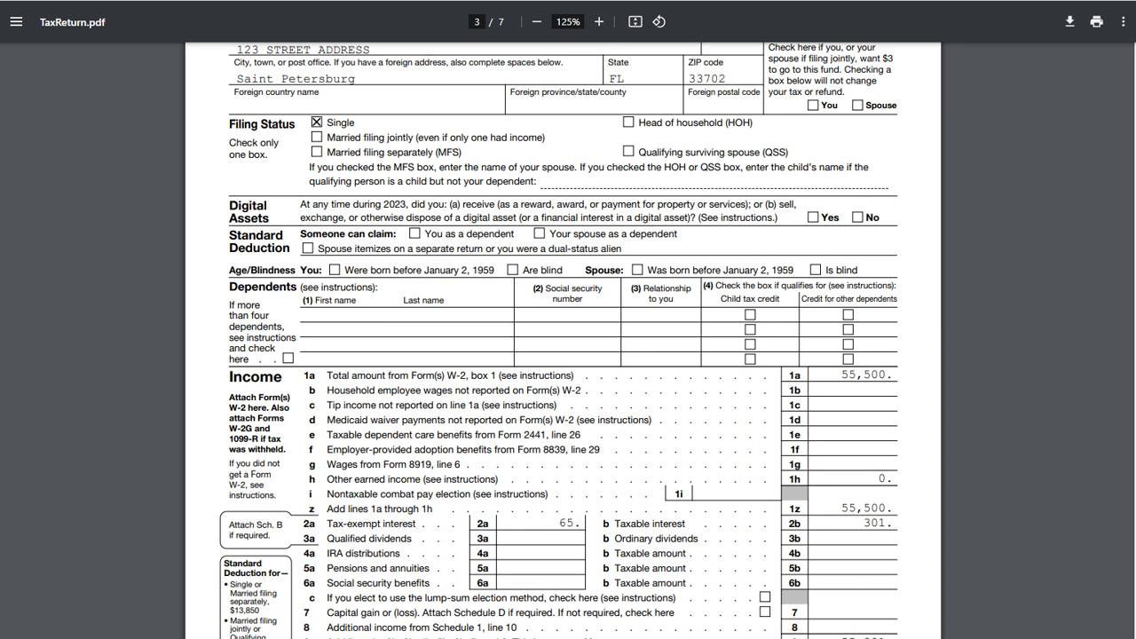
pyautogui.scroll(-3, 563, 340)
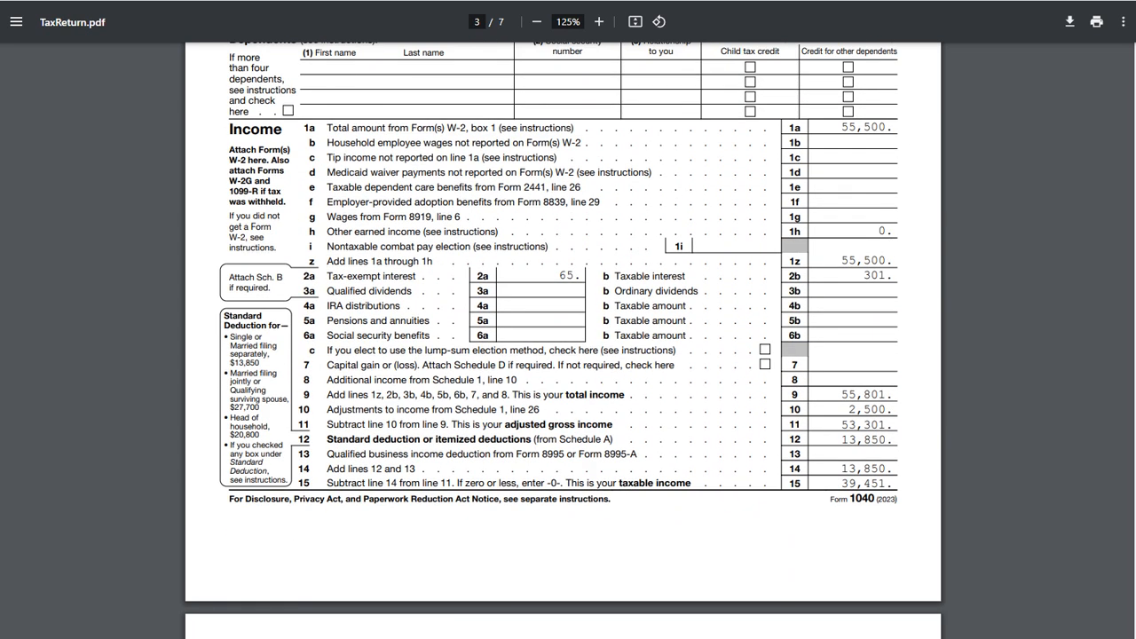
pyautogui.scroll(1, 563, 340)
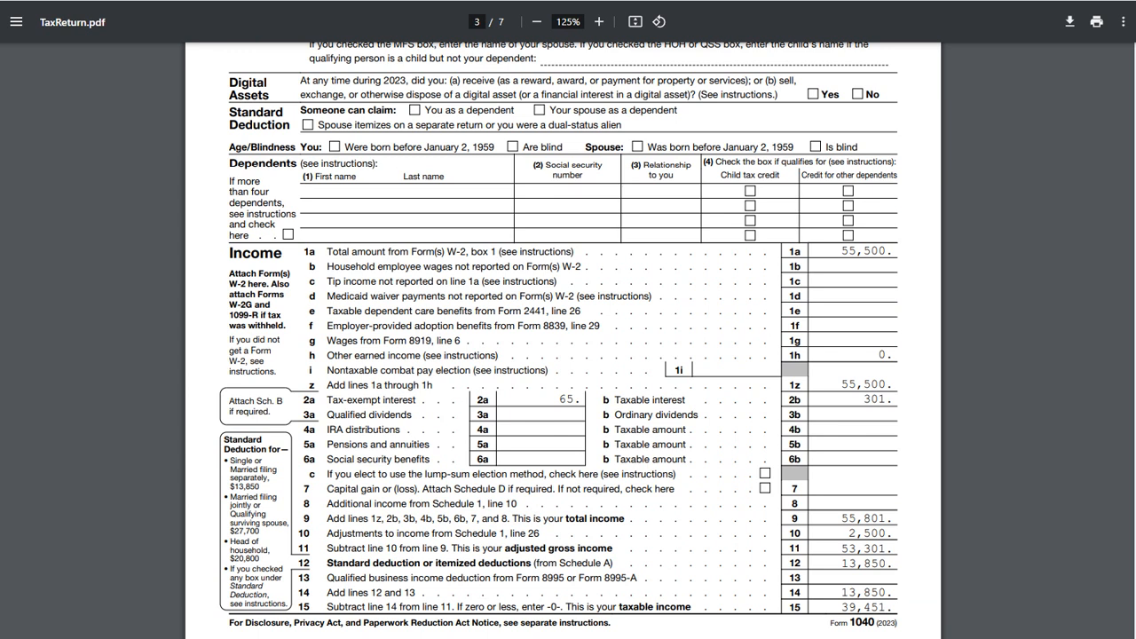
pyautogui.scroll(-2, 563, 340)
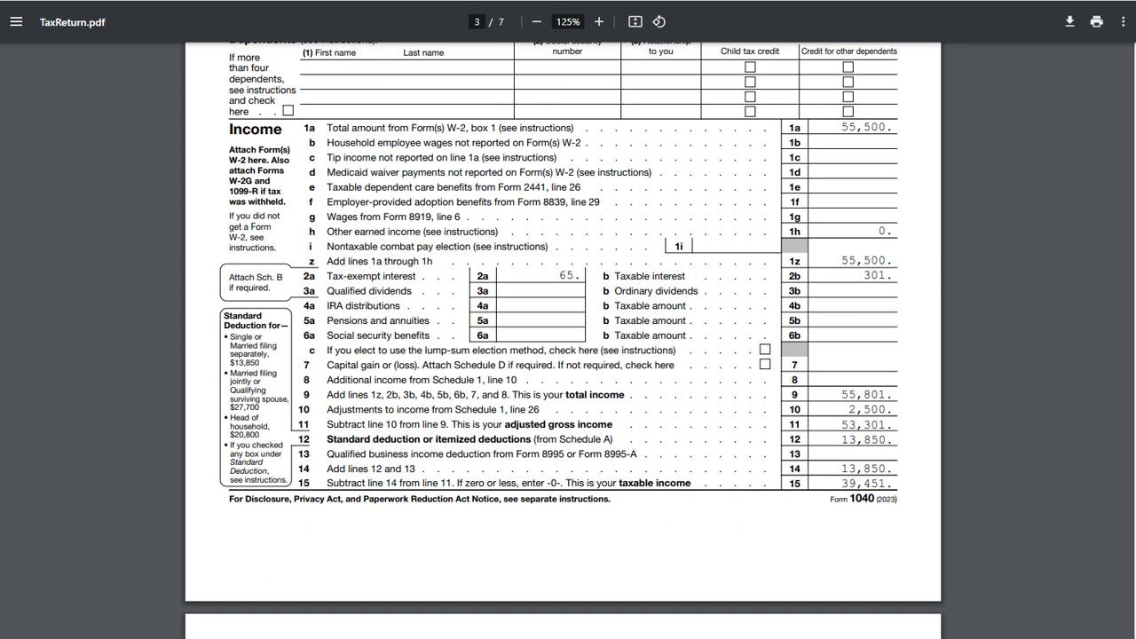
pyautogui.scroll(-2, 563, 340)
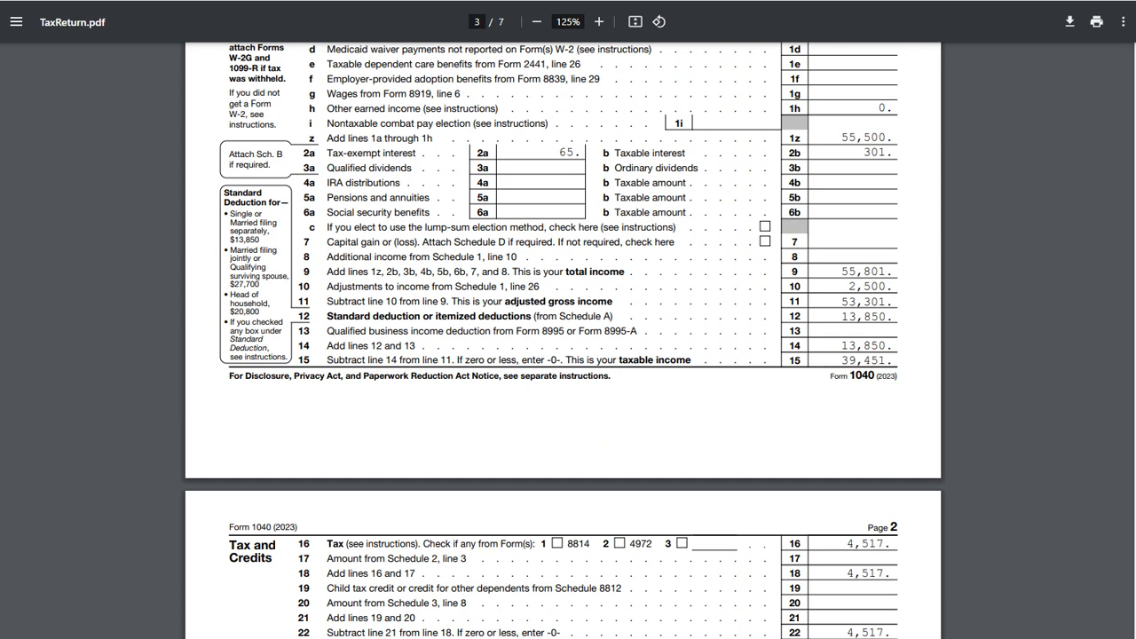
# - Examine Schedule 1 of the return, including the student loan interest deduction under Adjustments to Income
pyautogui.scroll(-15, 563, 355)
pyautogui.scroll(-1, 562, 355)
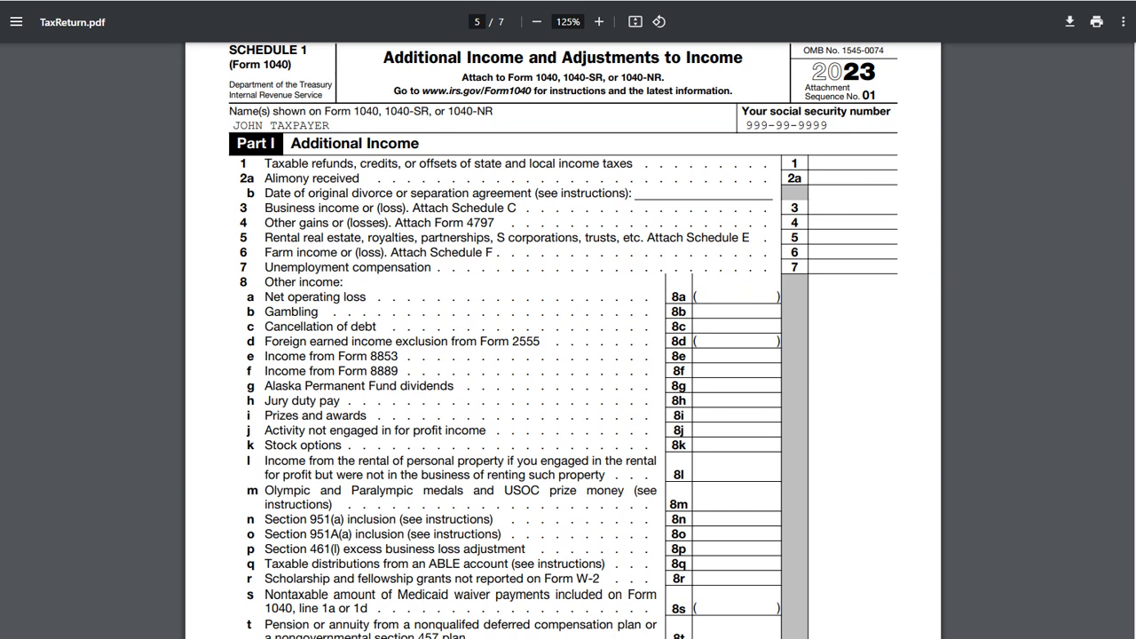
pyautogui.scroll(-10, 562, 355)
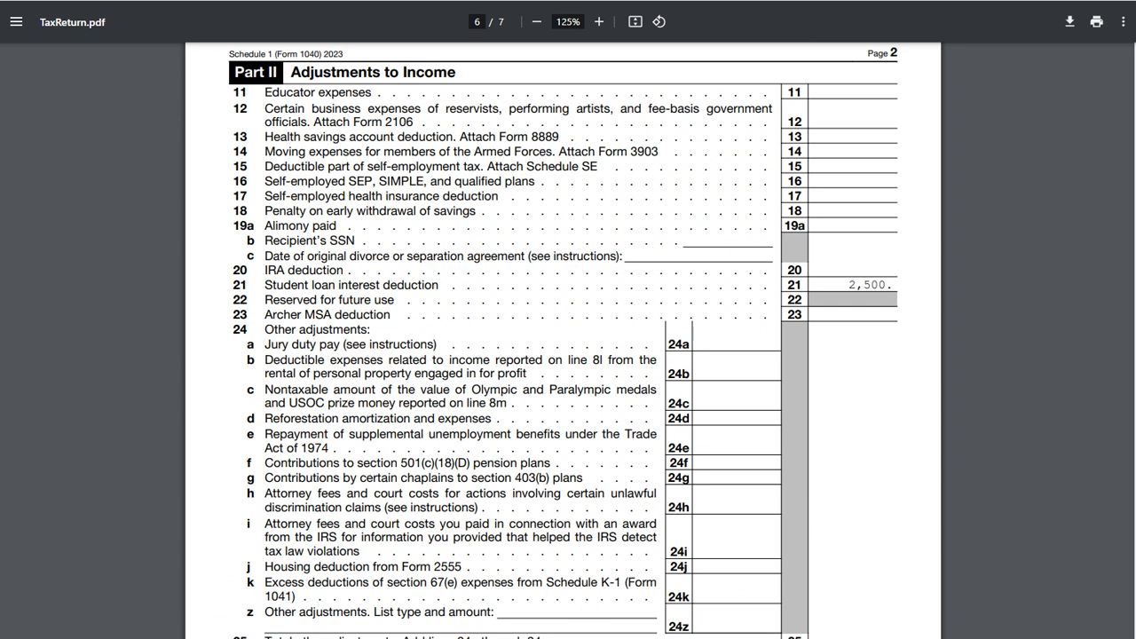
# - Return to Form 1040 and examine its taxable income, total tax, W-2 withholding, refund and signature sections
pyautogui.scroll(20, 563, 355)
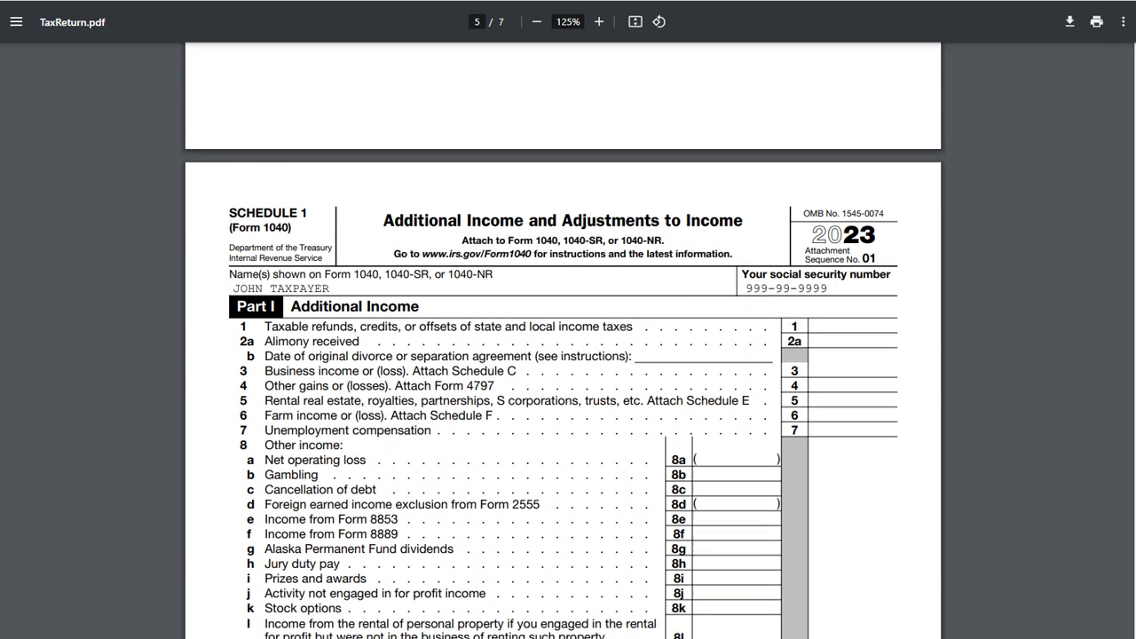
pyautogui.scroll(2, 562, 355)
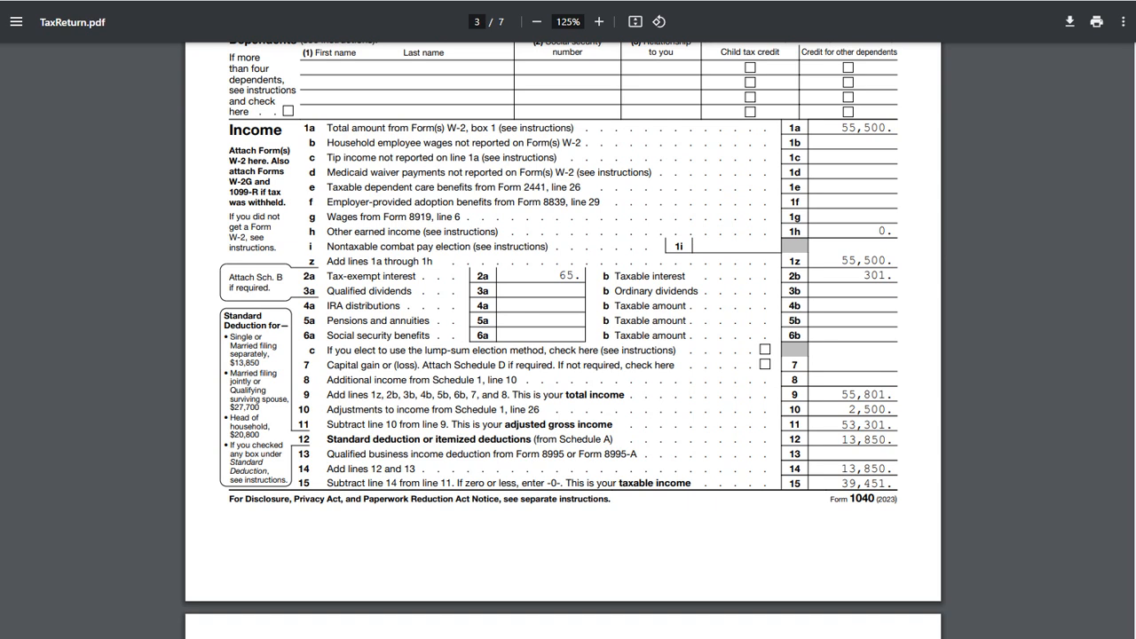
pyautogui.scroll(-4, 562, 355)
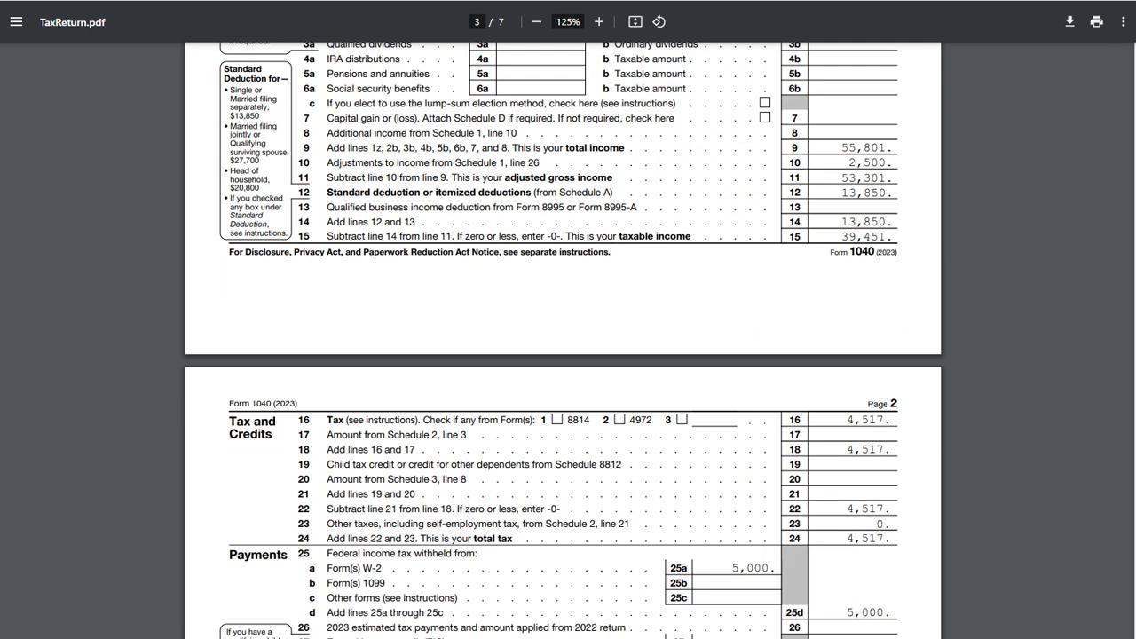
pyautogui.scroll(-6, 562, 355)
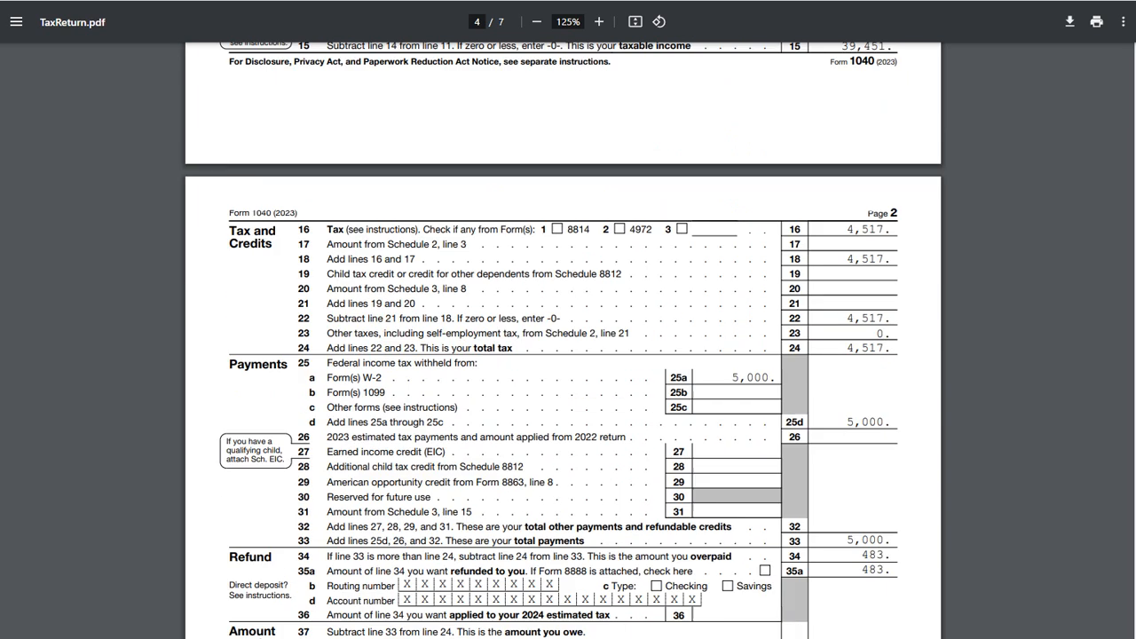
pyautogui.scroll(2, 562, 355)
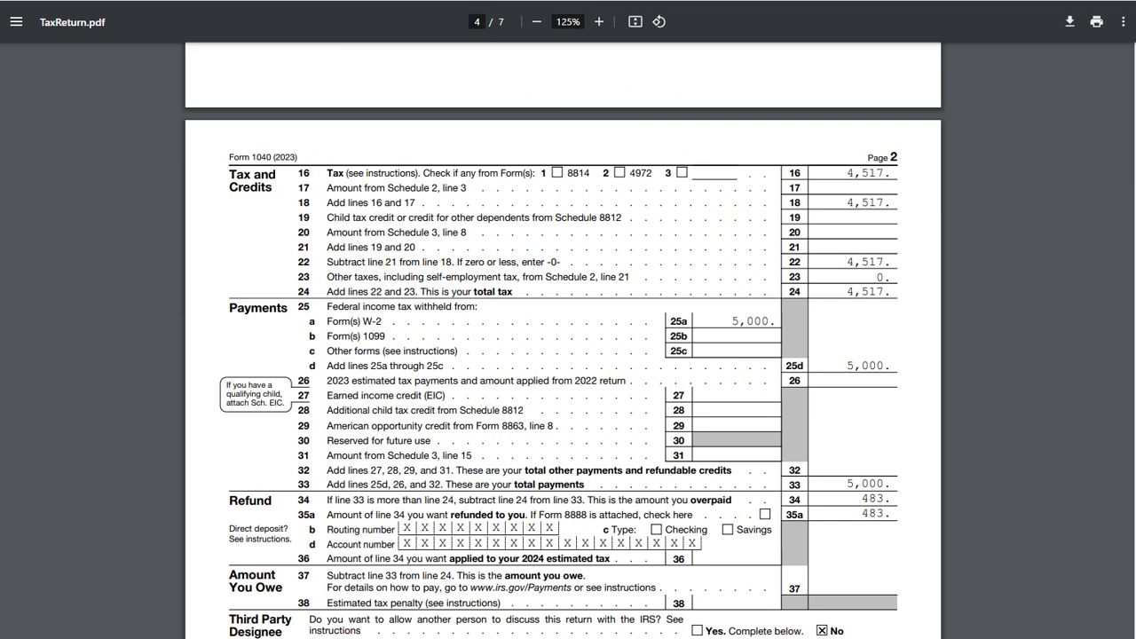
pyautogui.scroll(-3, 563, 355)
pyautogui.scroll(1, 562, 355)
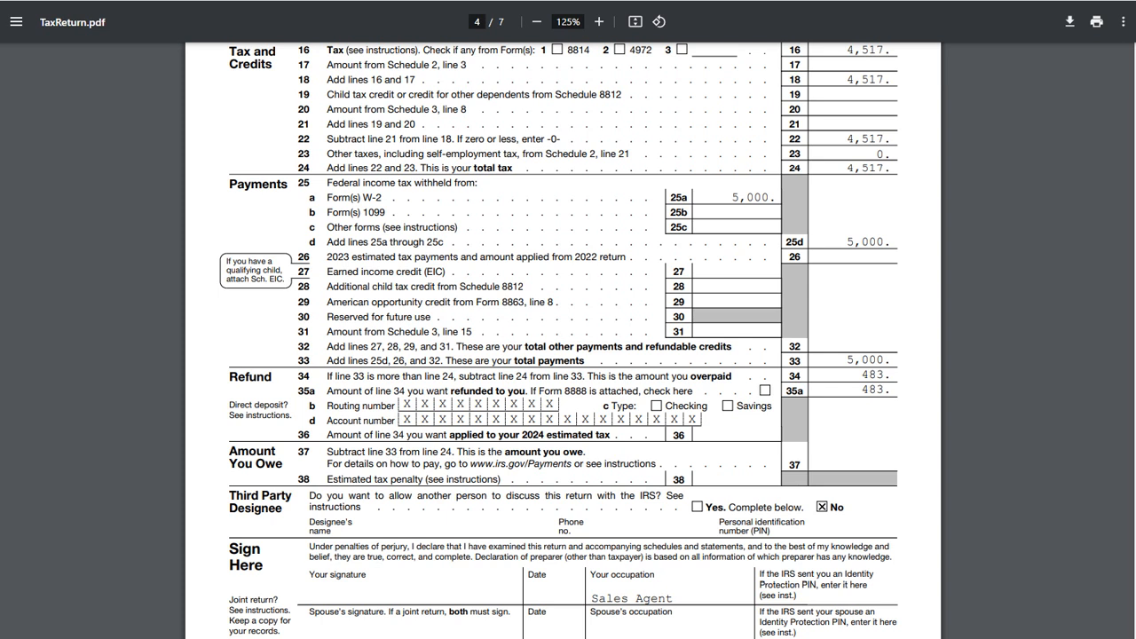
pyautogui.scroll(-3, 568, 355)
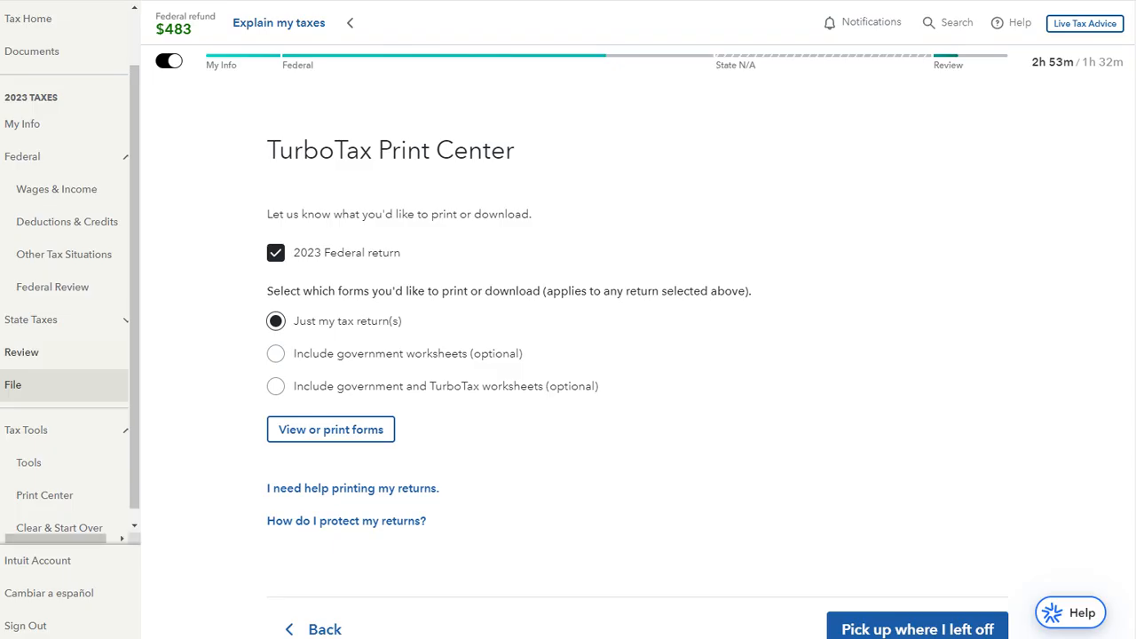
# - Go back to the tax return, open Federal Review, and run the check for missing information
pyautogui.click(64, 253)
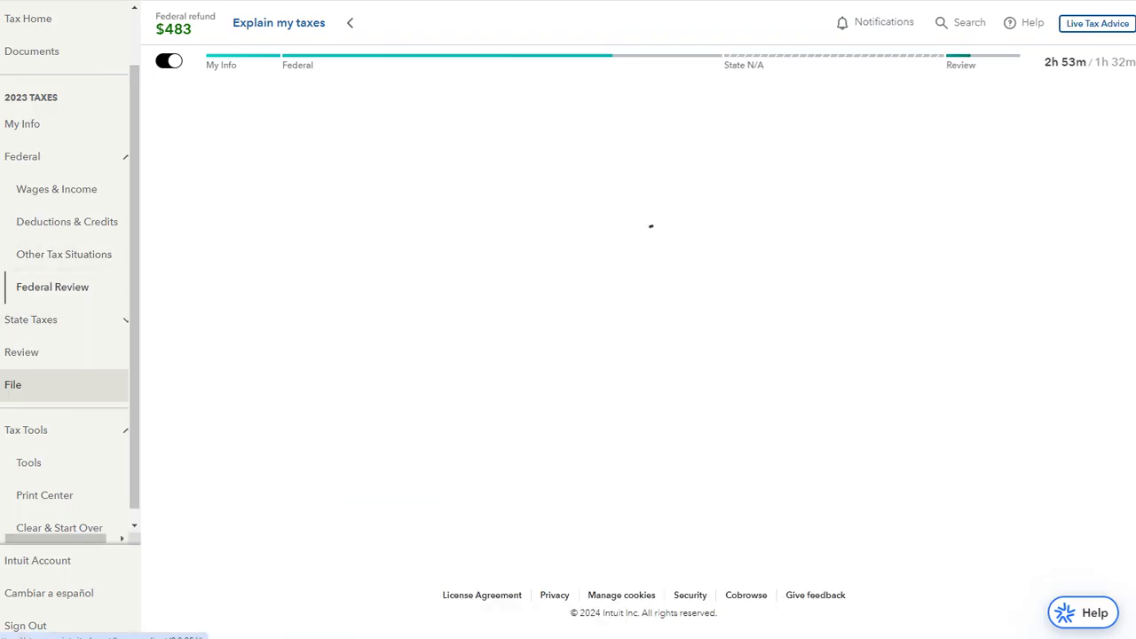
pyautogui.click(53, 287)
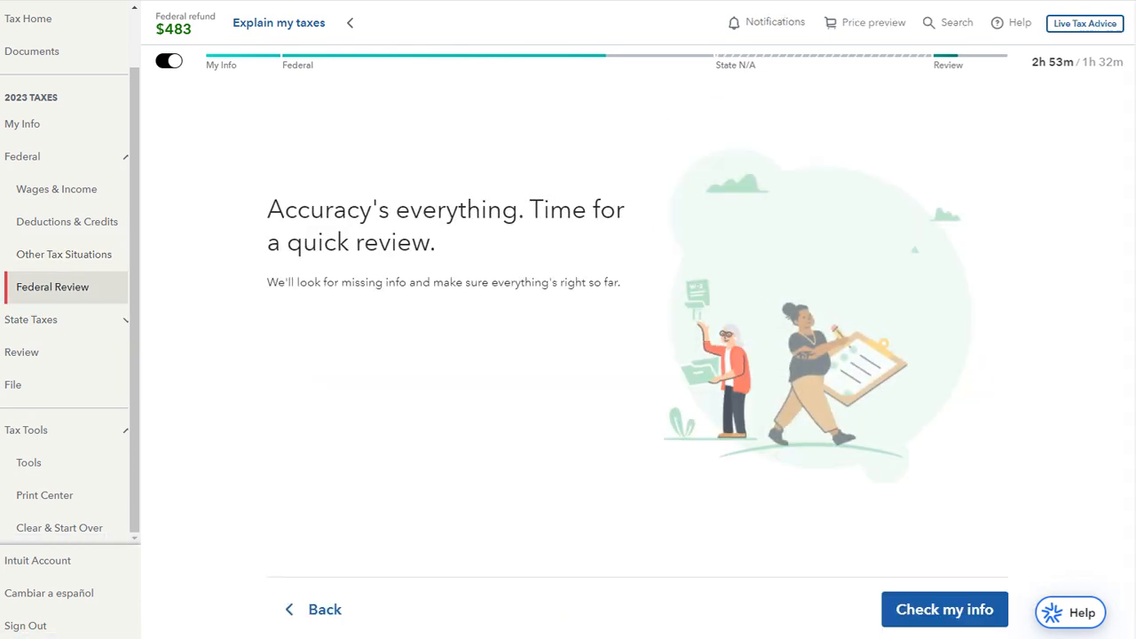
pyautogui.scroll(-1, 637, 319)
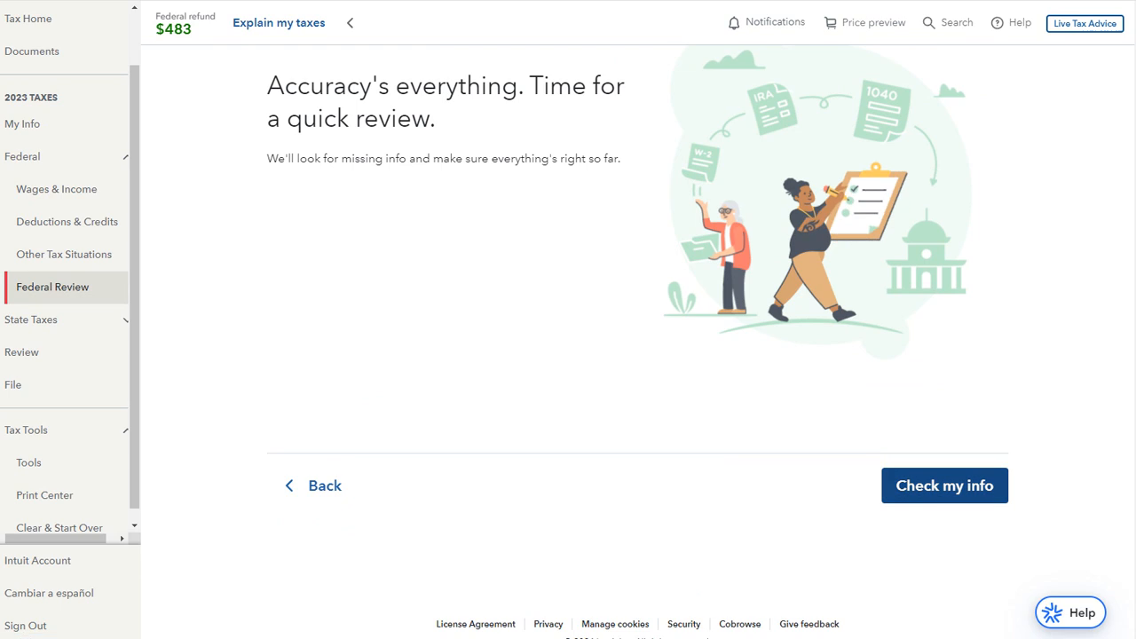
pyautogui.click(944, 485)
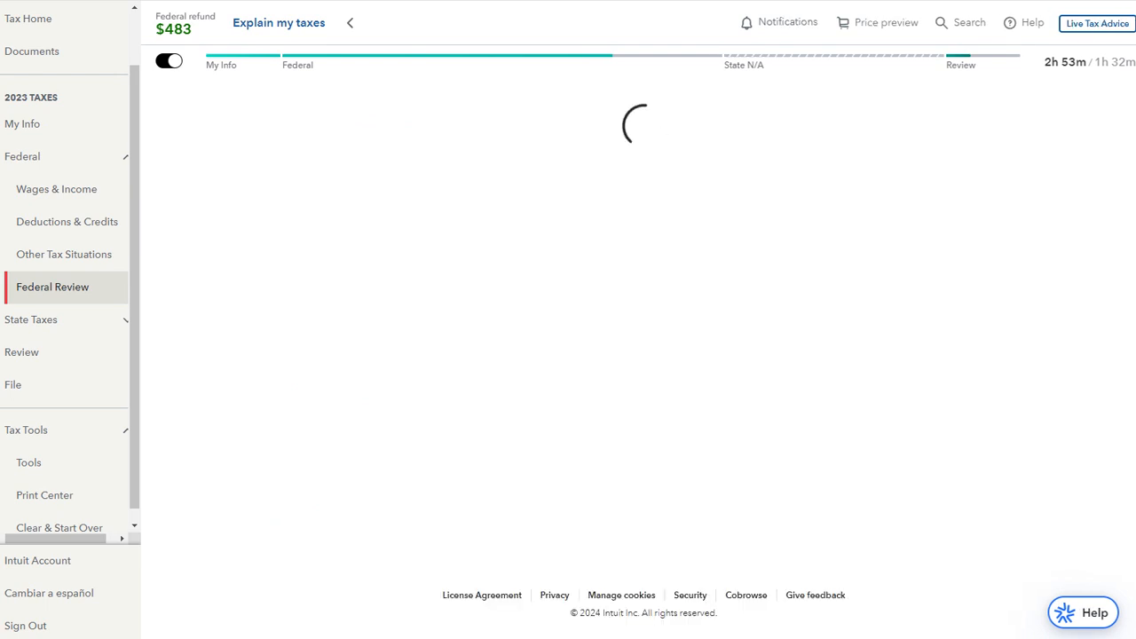
pyautogui.click(968, 481)
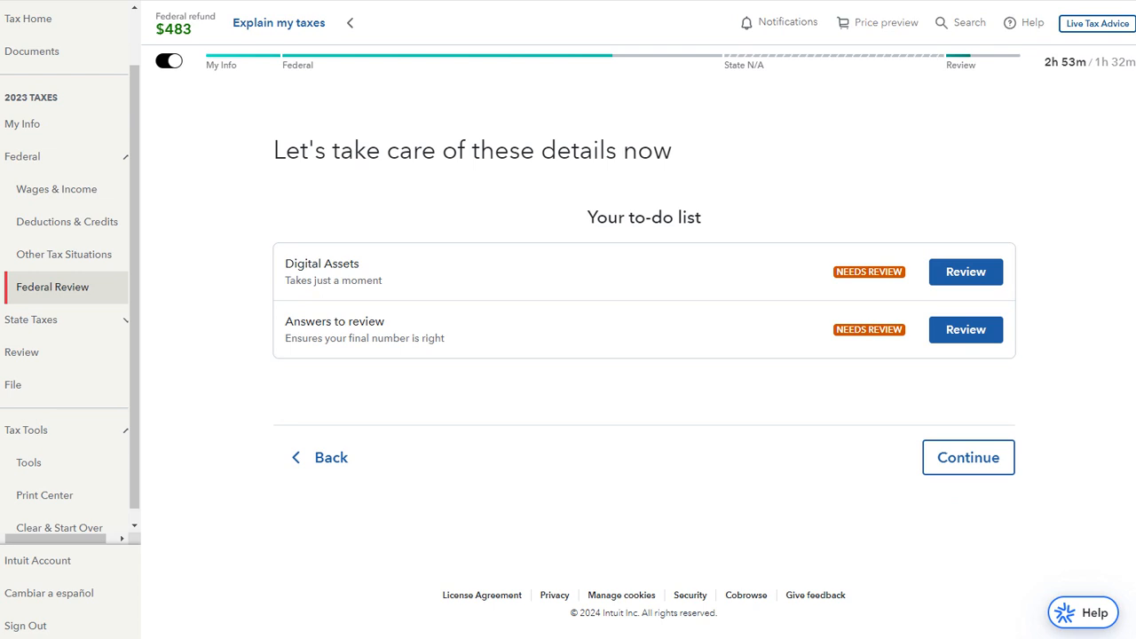
# - Review the Digital Assets item on the to-do list, answer No to having a financial stake in a digital asset, and continue
pyautogui.moveTo(294, 264); pyautogui.dragTo(343, 263)
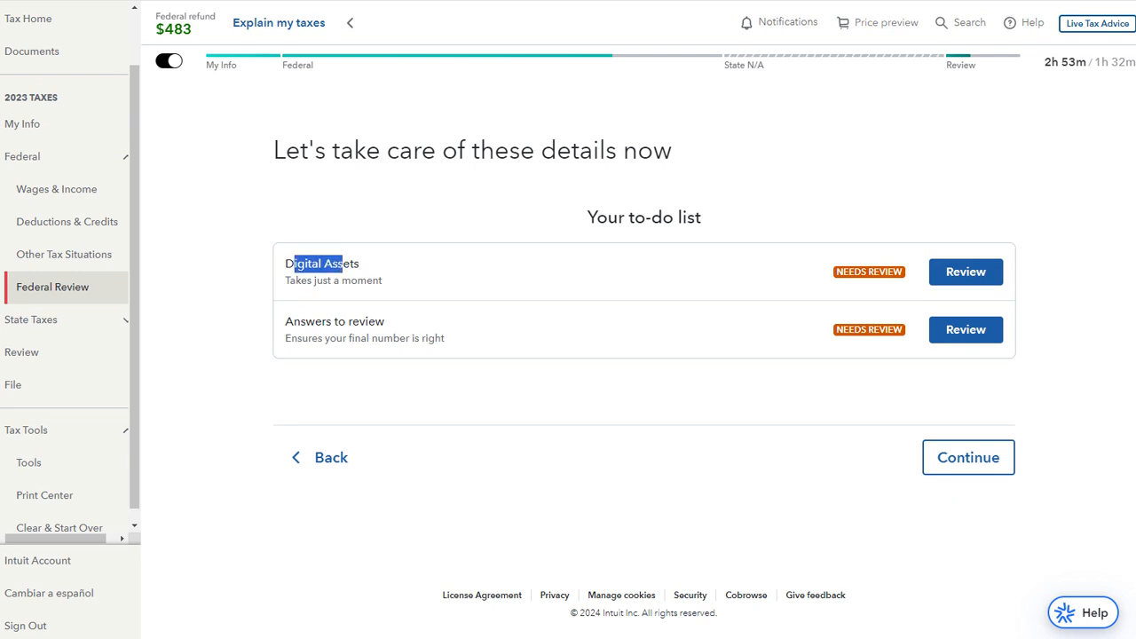
pyautogui.click(966, 272)
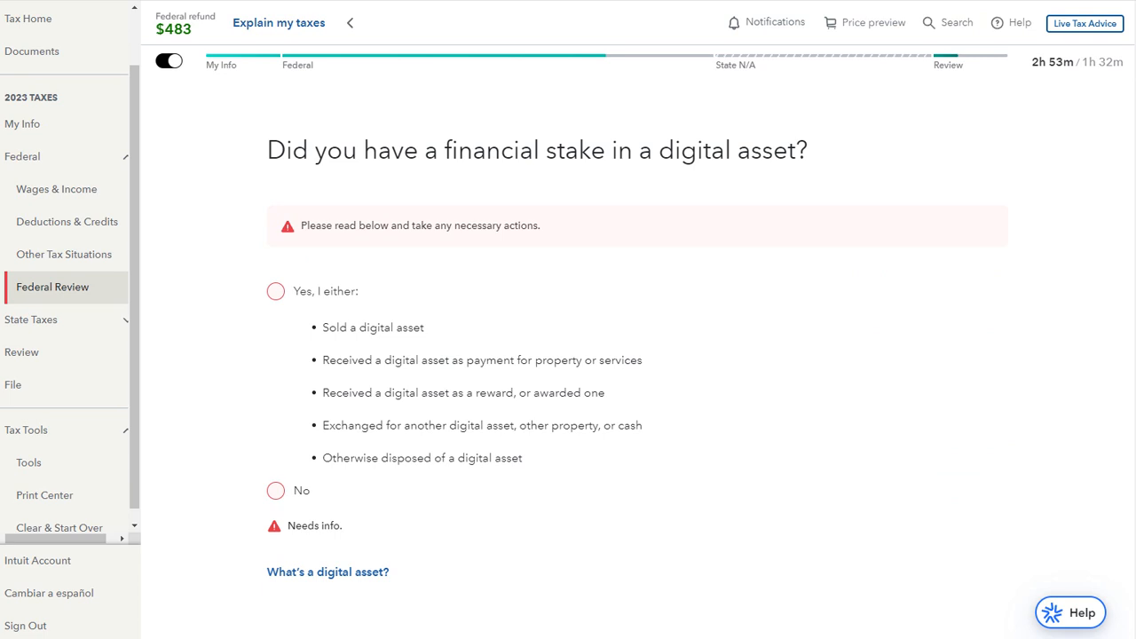
pyautogui.scroll(-2, 637, 355)
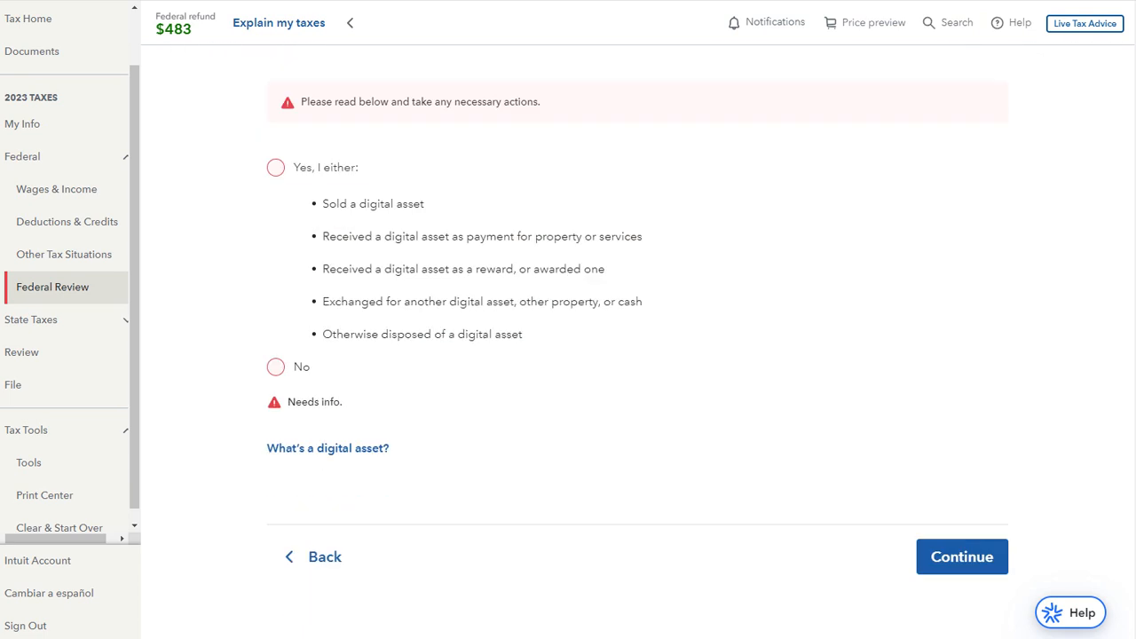
pyautogui.scroll(2, 637, 355)
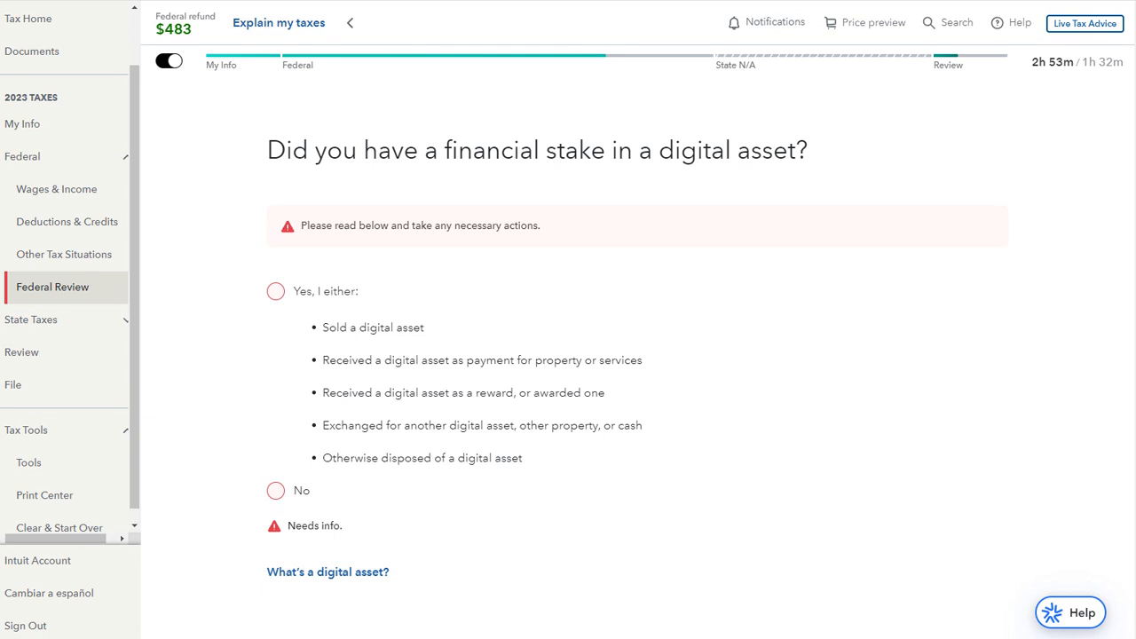
pyautogui.click(276, 490)
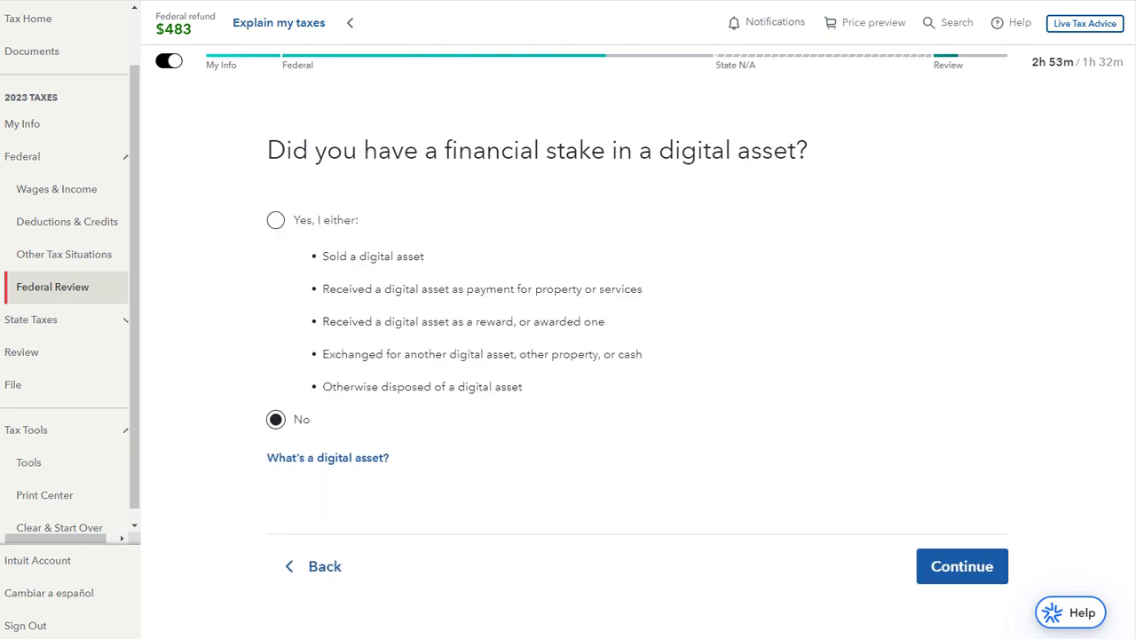
pyautogui.click(962, 566)
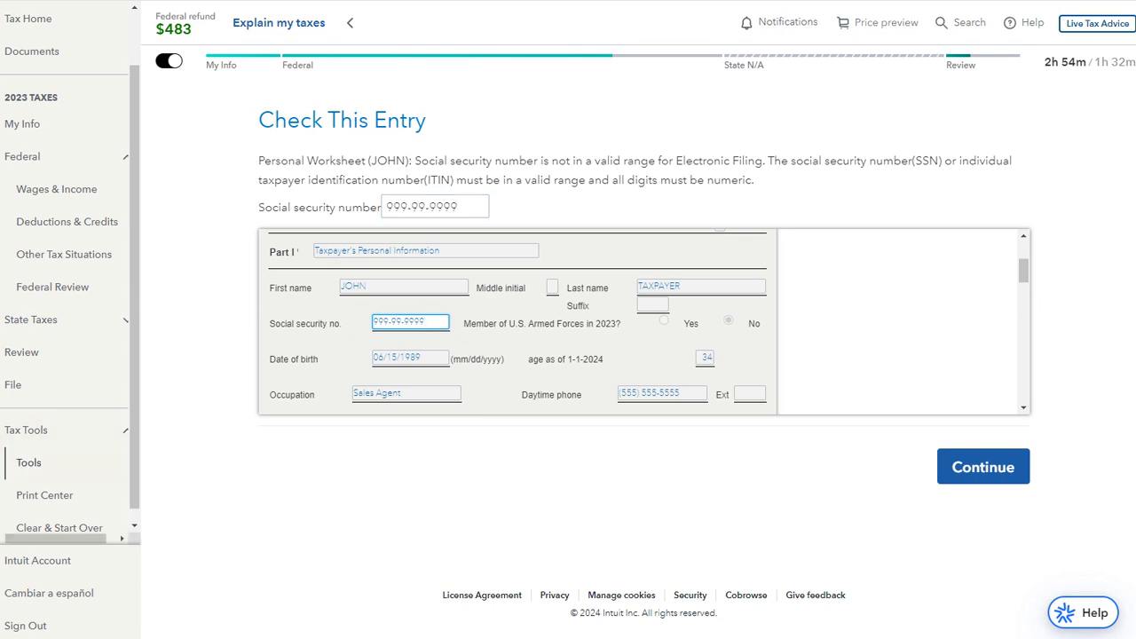
# - Open the Print Center and view the 2023 Federal return forms with just the tax return included
pyautogui.click(45, 495)
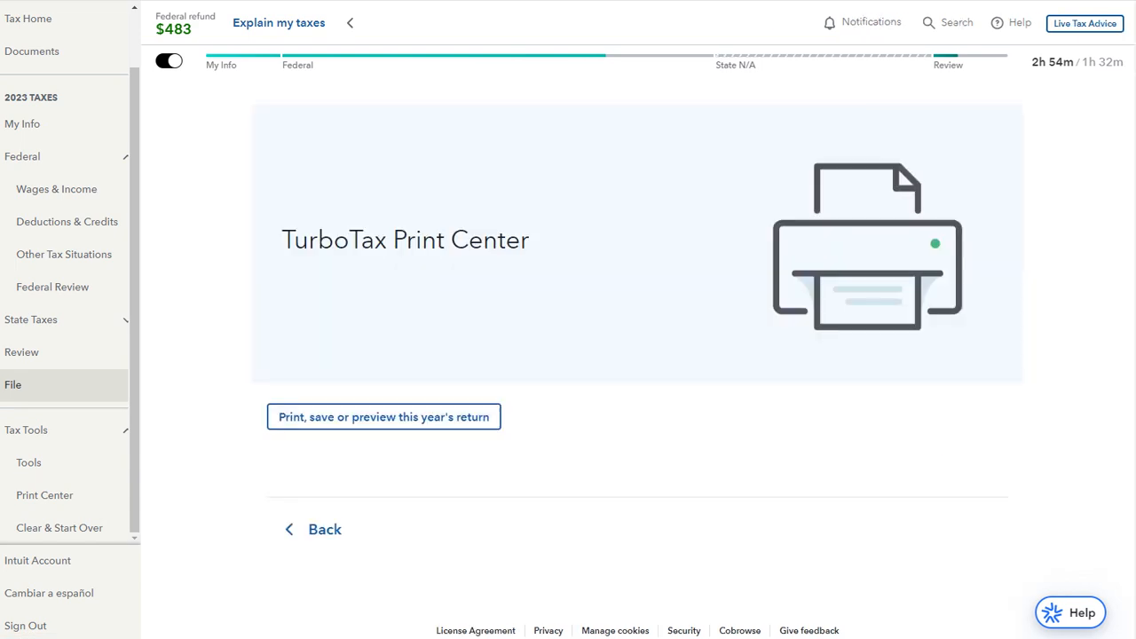
pyautogui.click(383, 416)
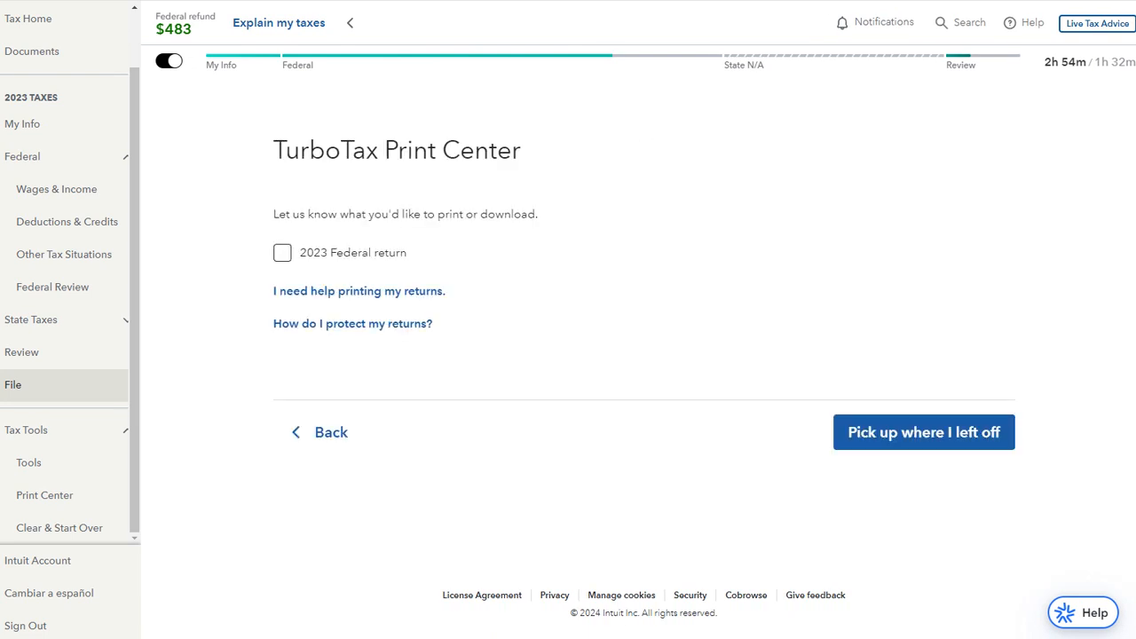
pyautogui.click(282, 253)
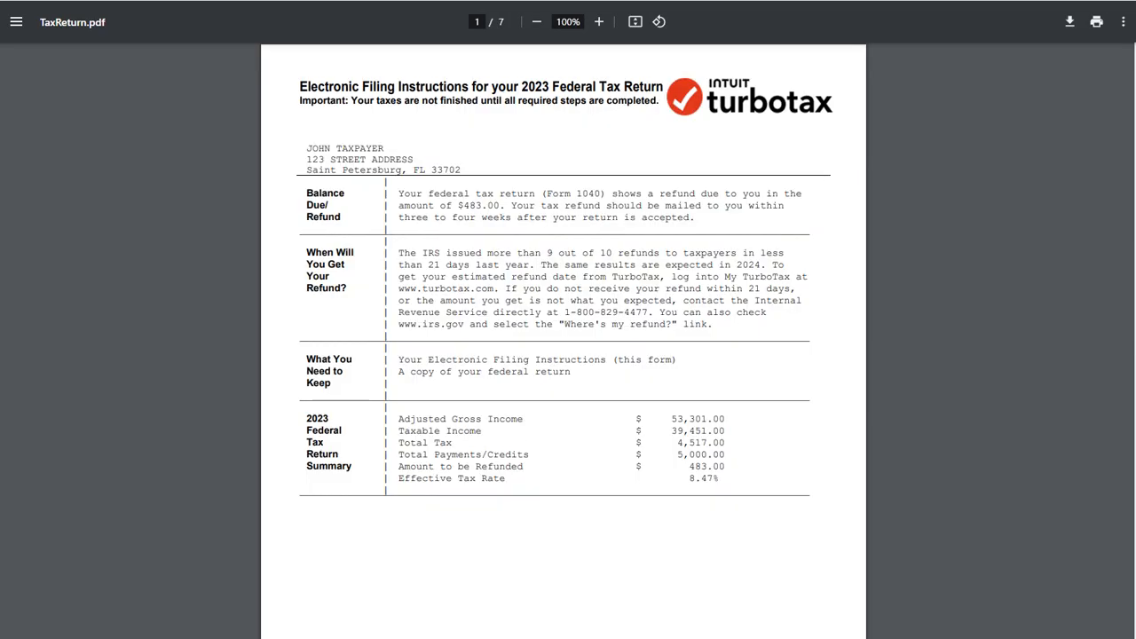
# - Enlarge the return PDF to 117% and examine Form 1040's digital assets answer, income, tax, payments and refund sections
pyautogui.keyDown('ctrl'); pyautogui.scroll(2, 567, 320); pyautogui.keyUp('ctrl')
pyautogui.keyDown('ctrl'); pyautogui.scroll(-1, 567, 319); pyautogui.keyUp('ctrl')
pyautogui.scroll(-4, 568, 320)
pyautogui.scroll(-15, 568, 319)
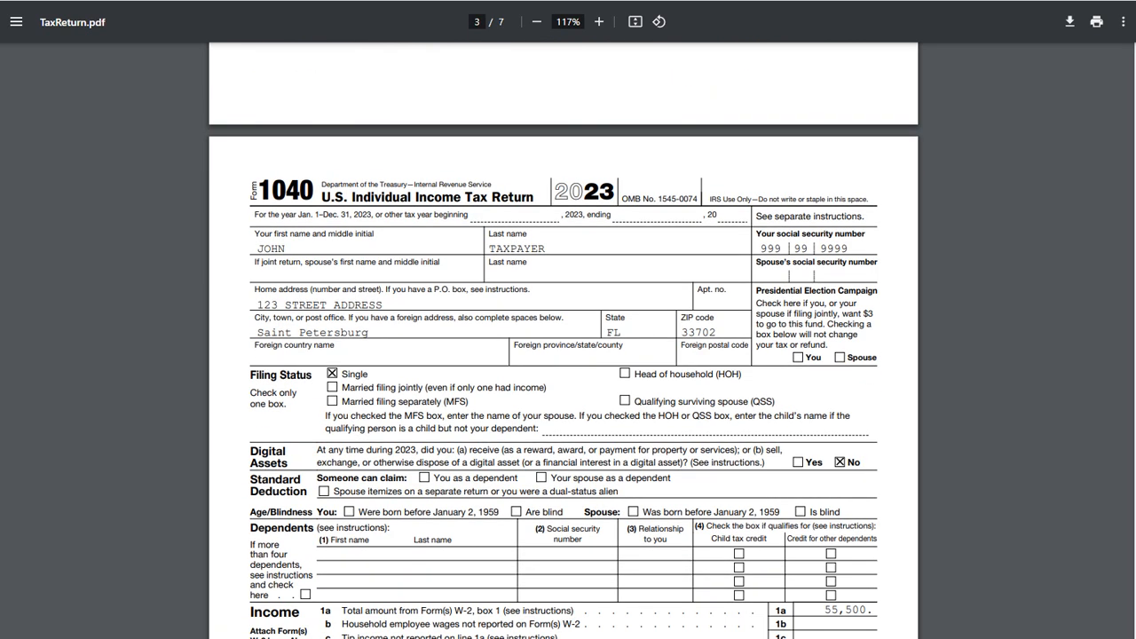
pyautogui.scroll(-3, 567, 319)
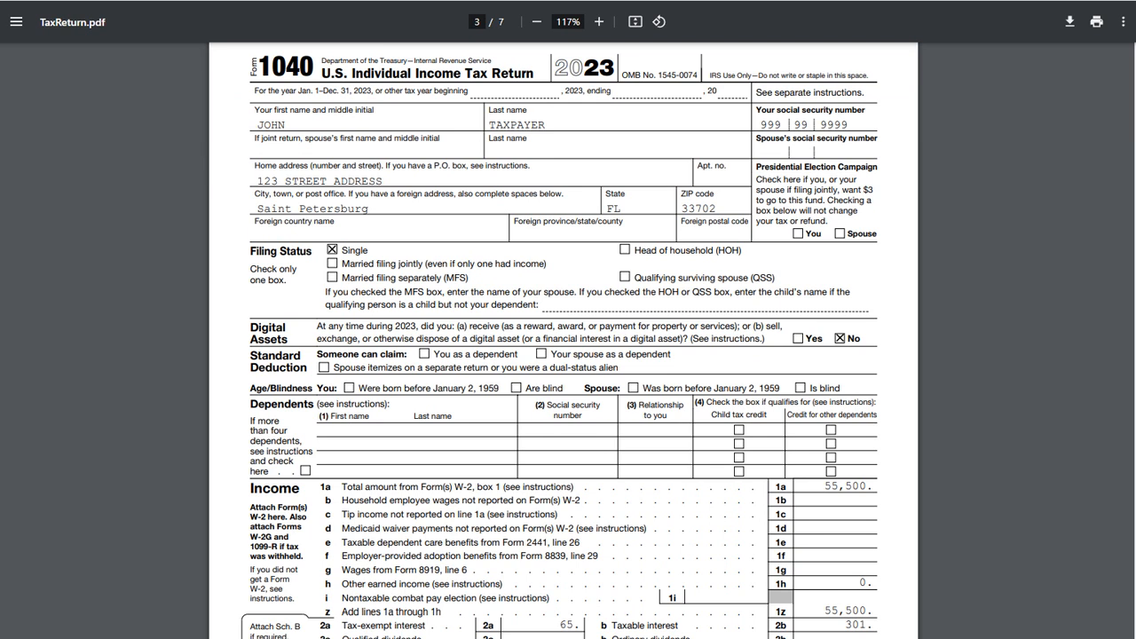
pyautogui.scroll(-15, 559, 341)
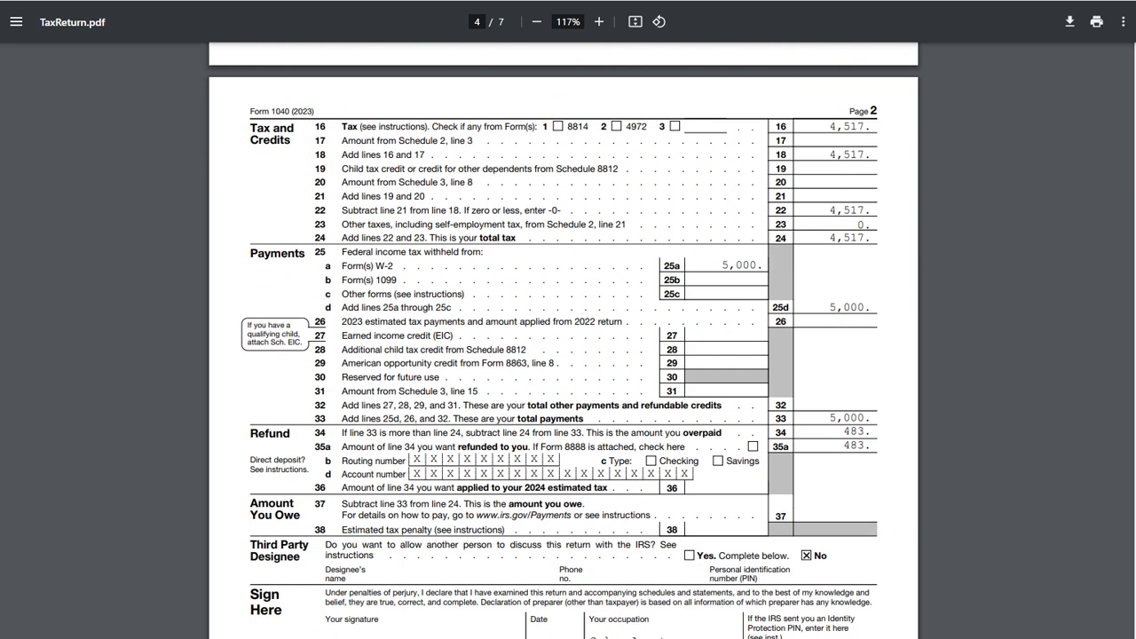
pyautogui.scroll(-2, 563, 340)
pyautogui.scroll(2, 563, 340)
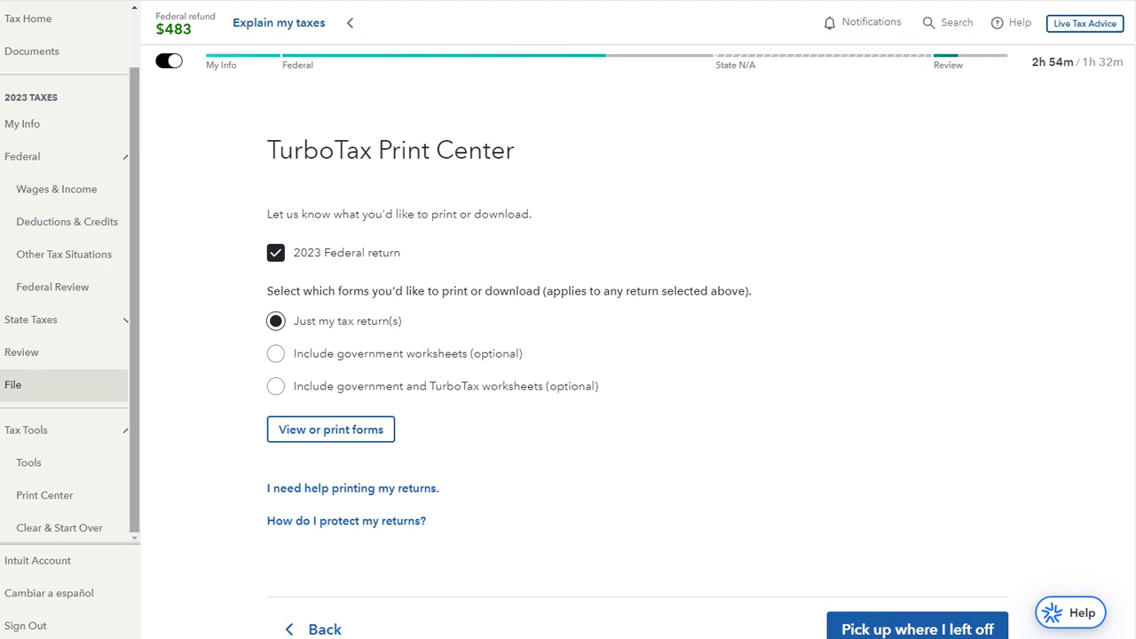
# - Go back to Federal Review in the tax return
pyautogui.click(52, 287)
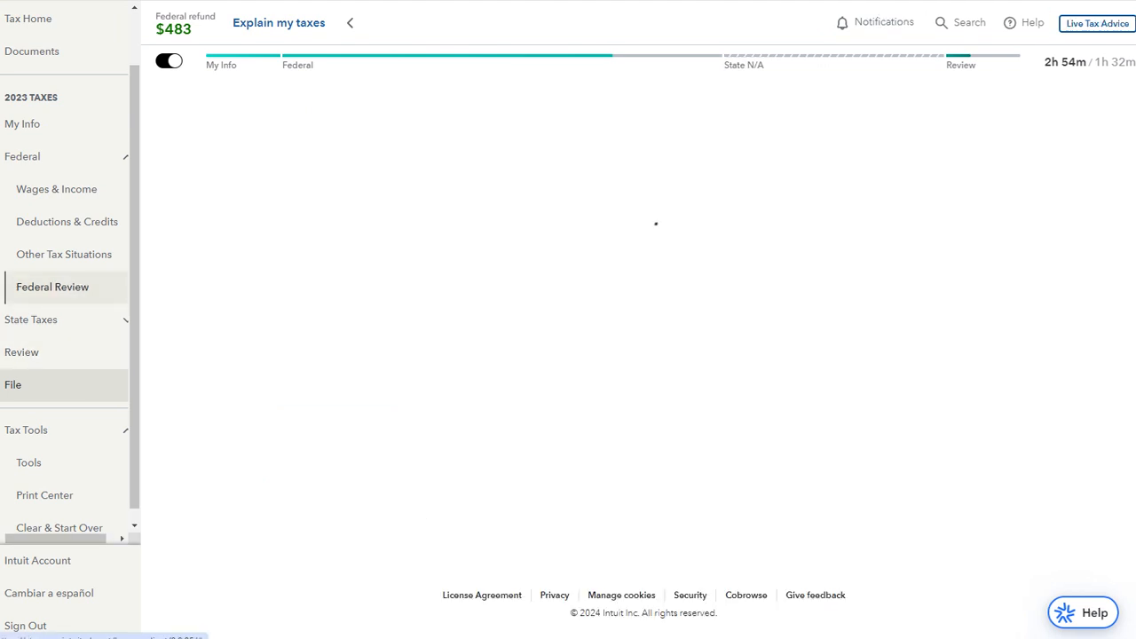